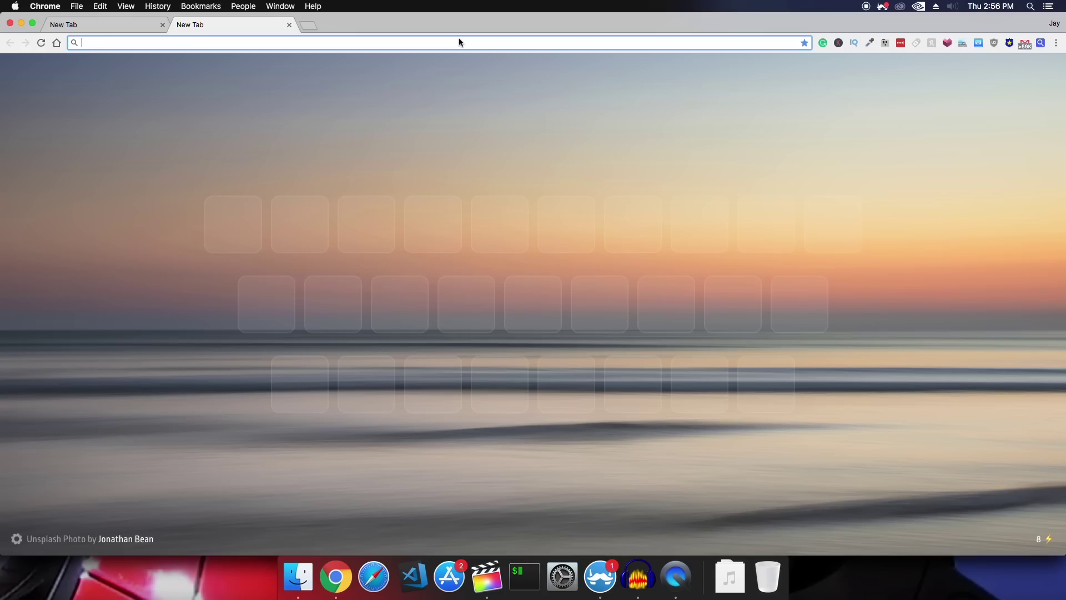
Search Google for 'rs 99 domain'
key("super+w")
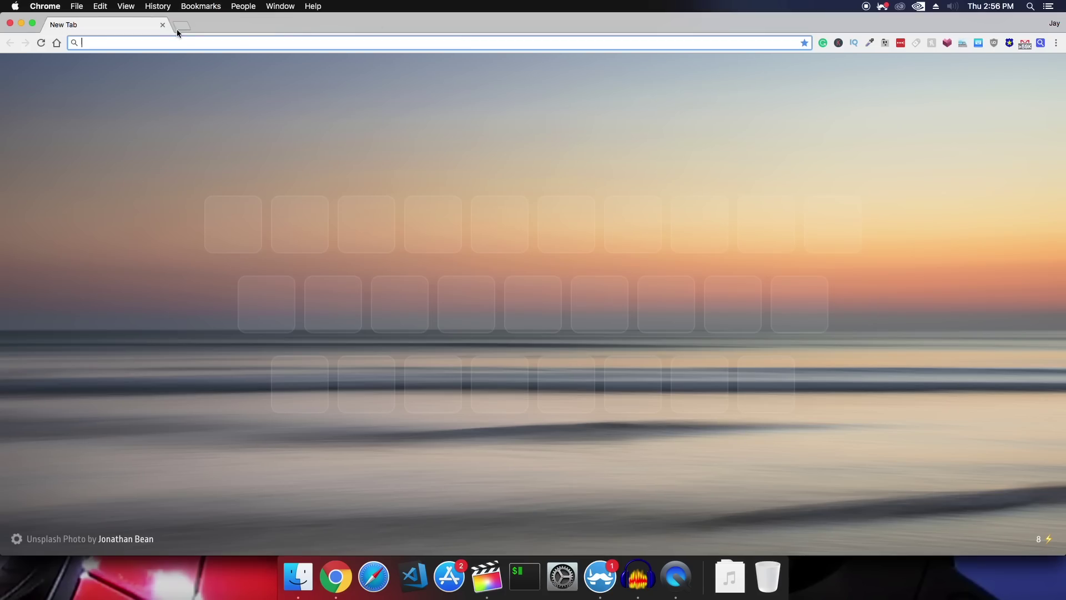
type("google.com")
key("Return")
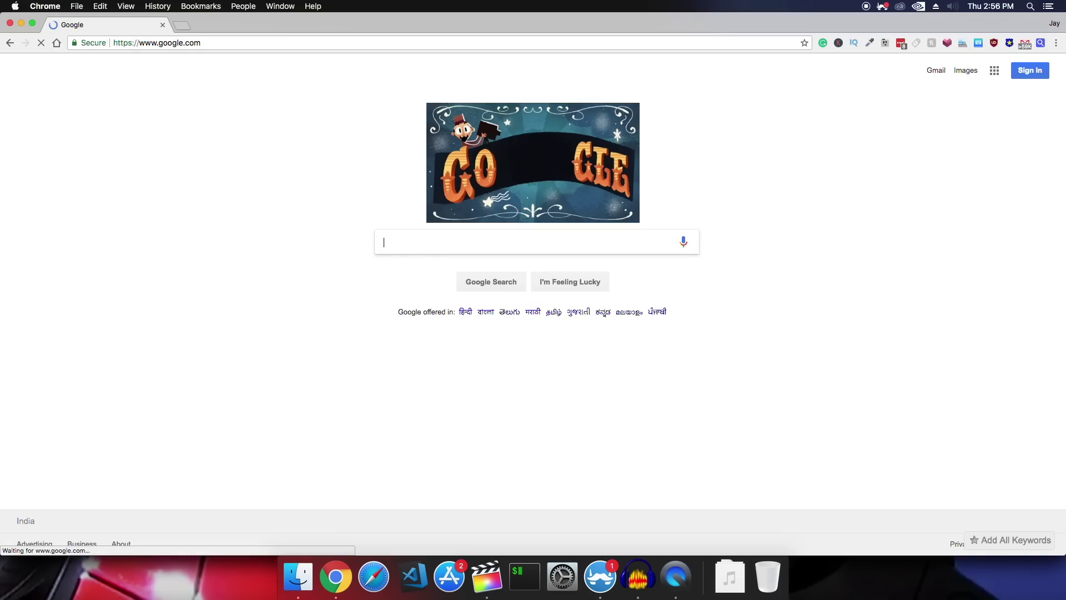
type("s")
key("BackSpace")
type("rs 99 odm")
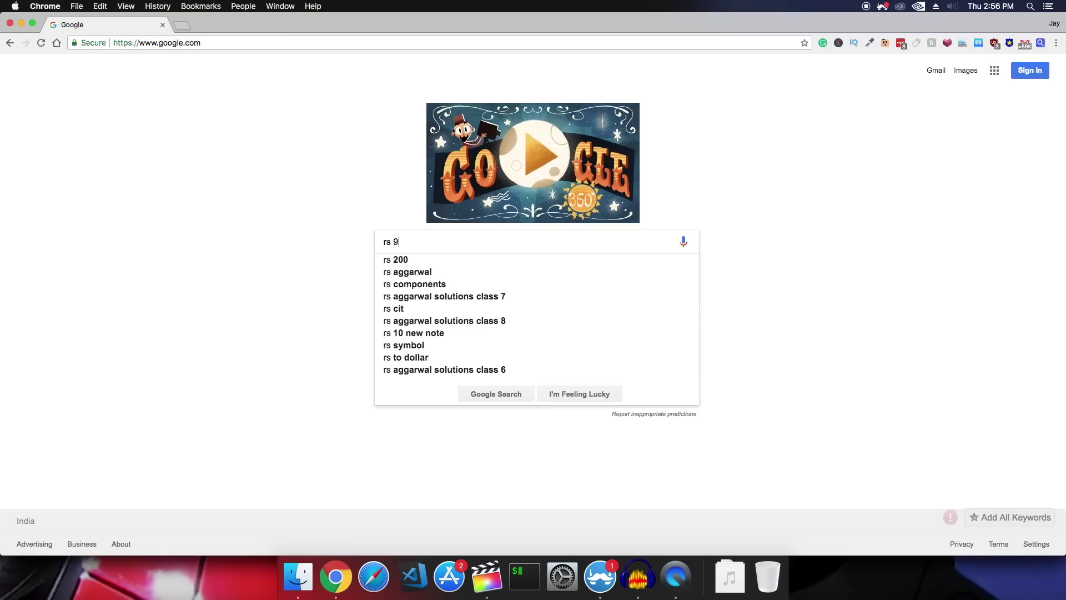
key("BackSpace")
key("BackSpace")
key("BackSpace")
type("domain")
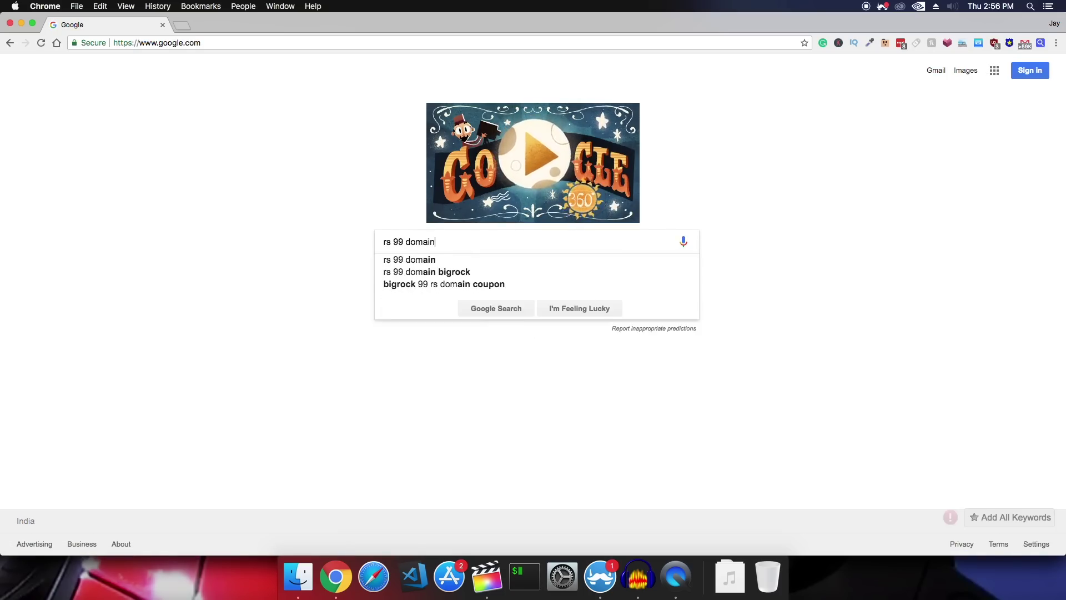
key("Return")
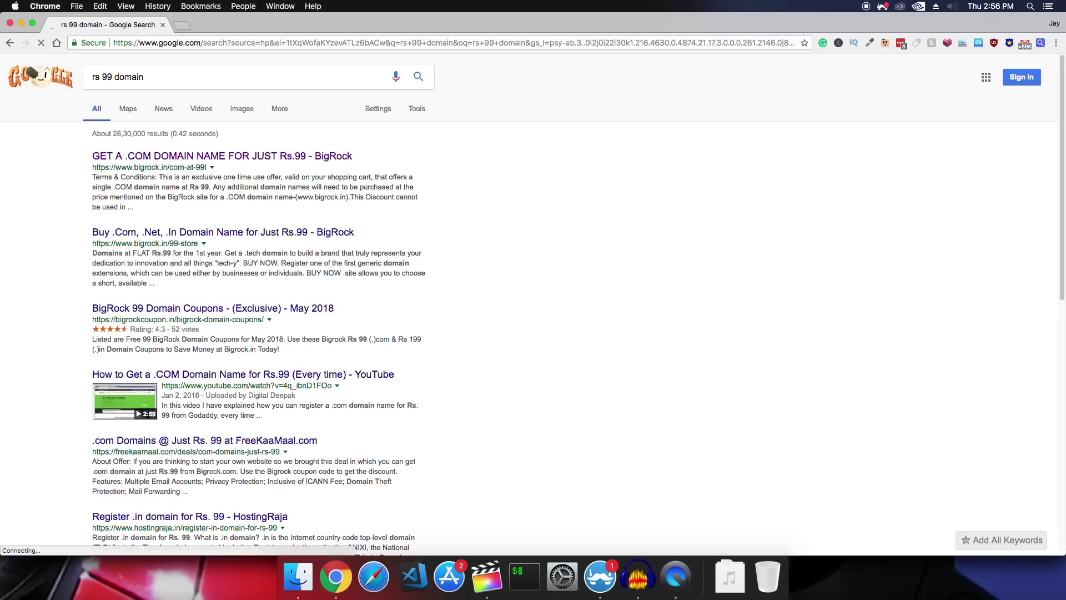
Open the BigRock Rs.99 .com offer in a new tab, then search 'dollar domain'
right_click(185, 154)
left_click(196, 159)
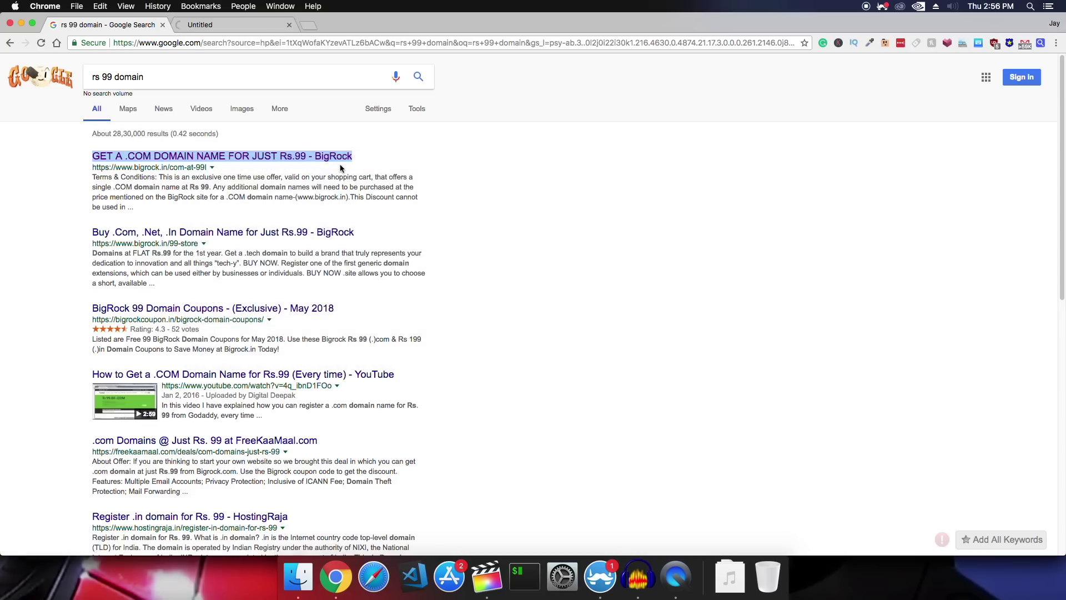
triple_click(194, 77)
type("dollar domain")
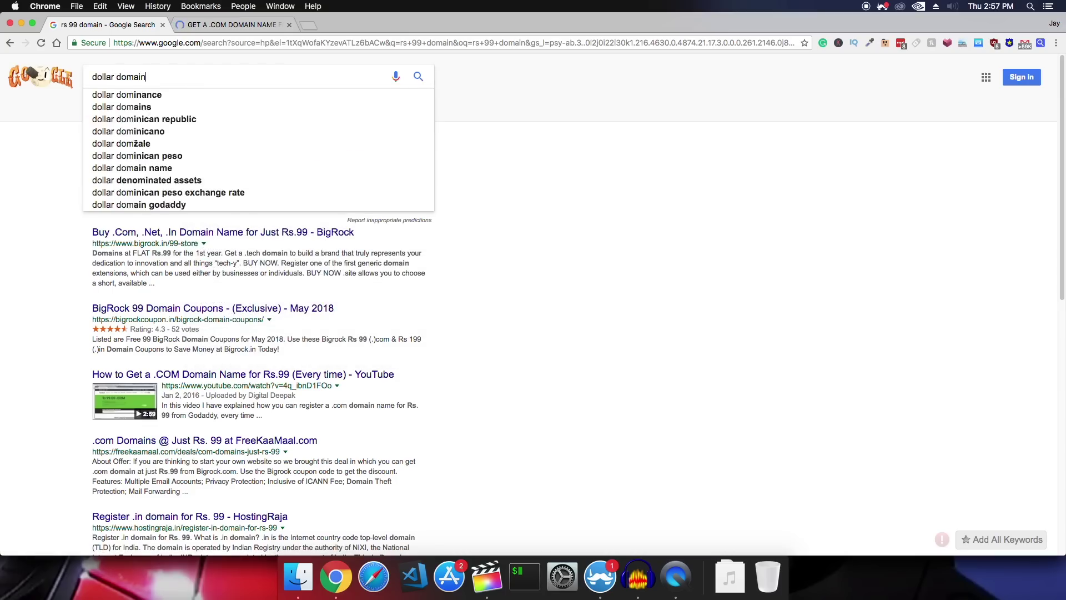
key("Return")
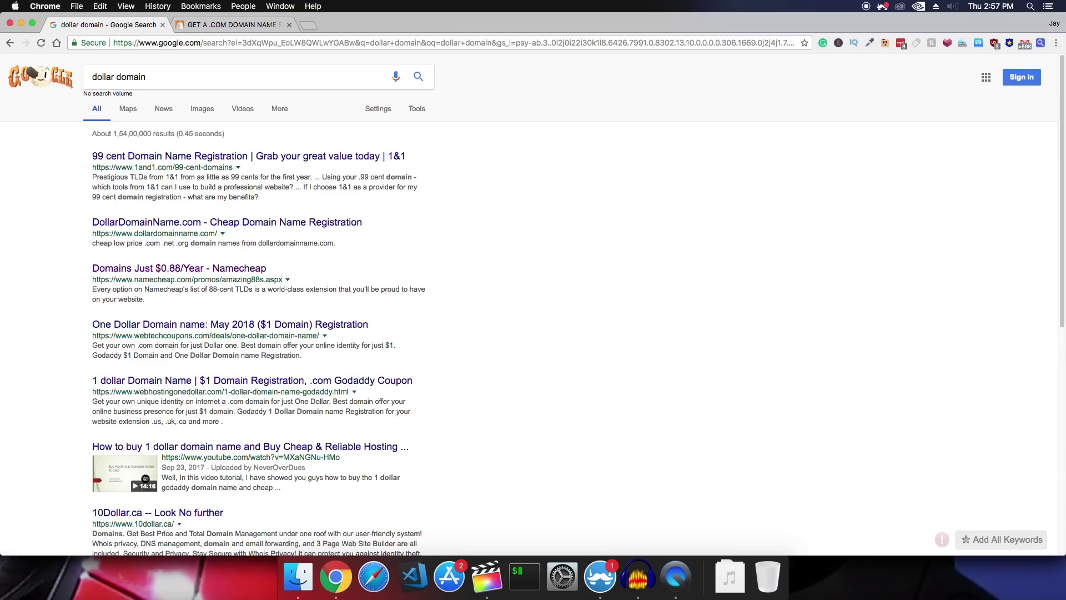
Open Namecheap's $0.88 domain promo, then look up demodomain.com on whois.com in a new tab
left_click(264, 272)
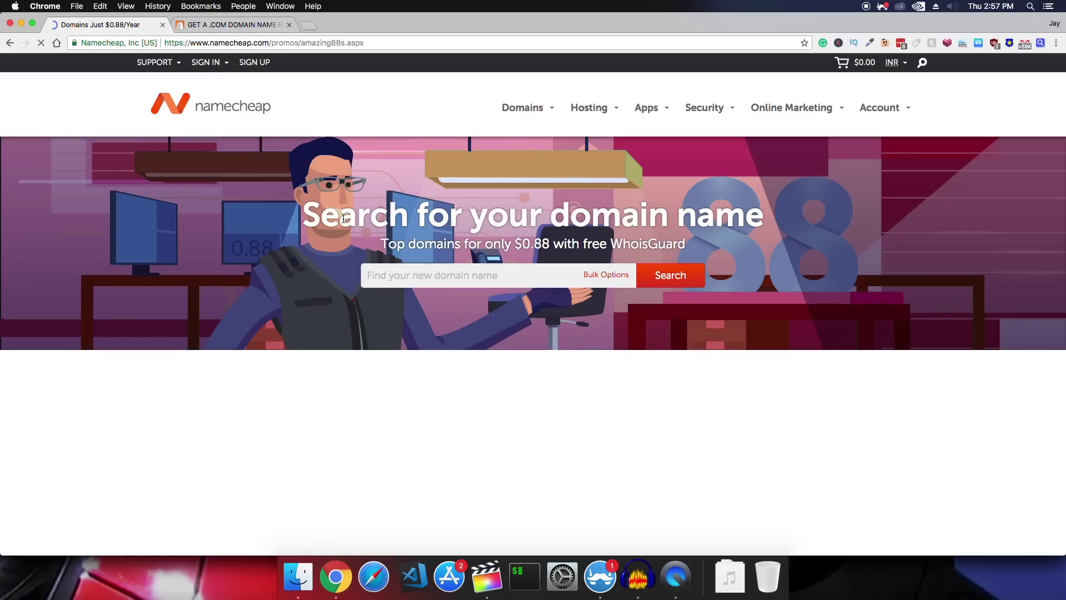
key("super+t")
type("who")
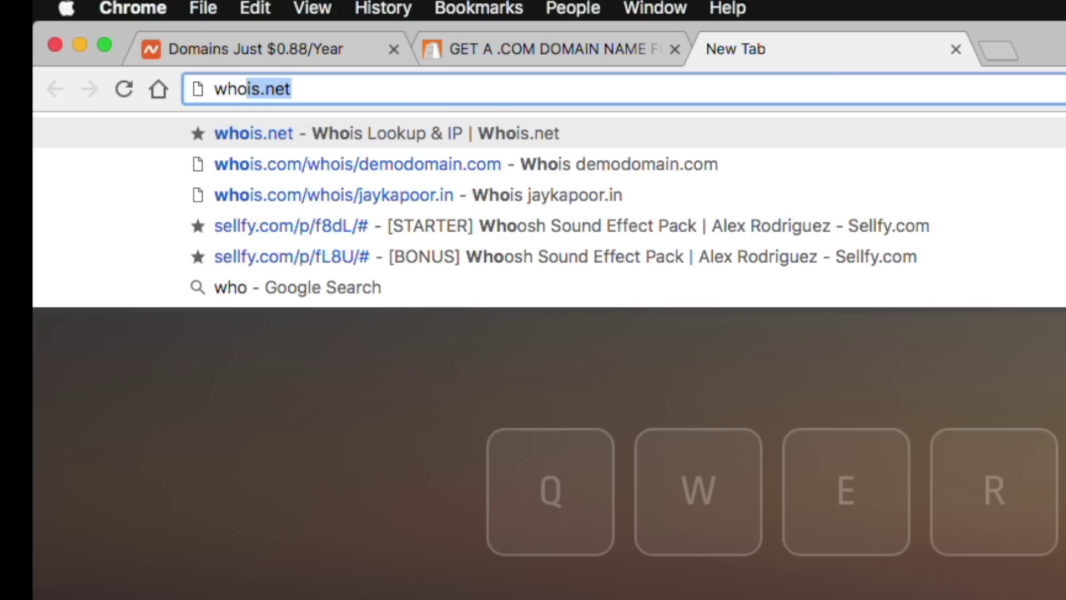
left_click(247, 89)
key("super+a")
key("BackSpace")
type("whois")
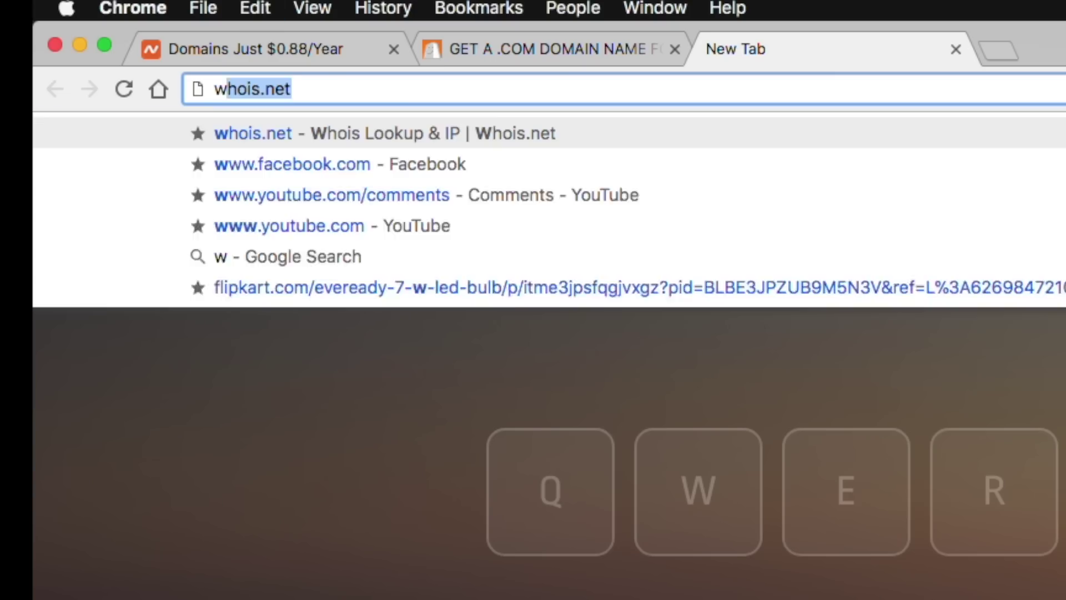
type(".com")
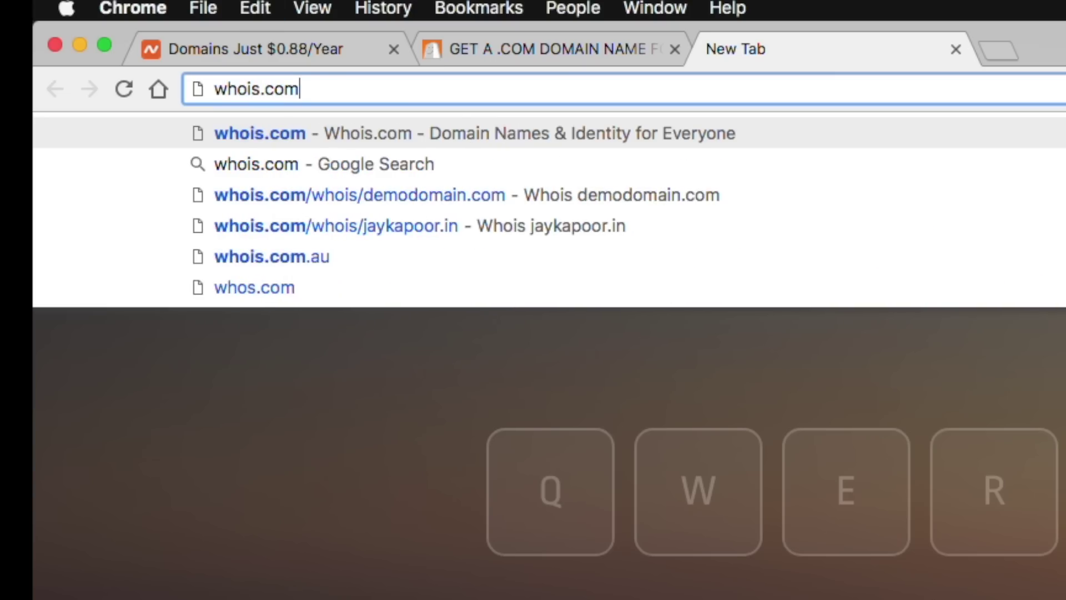
type("/whois")
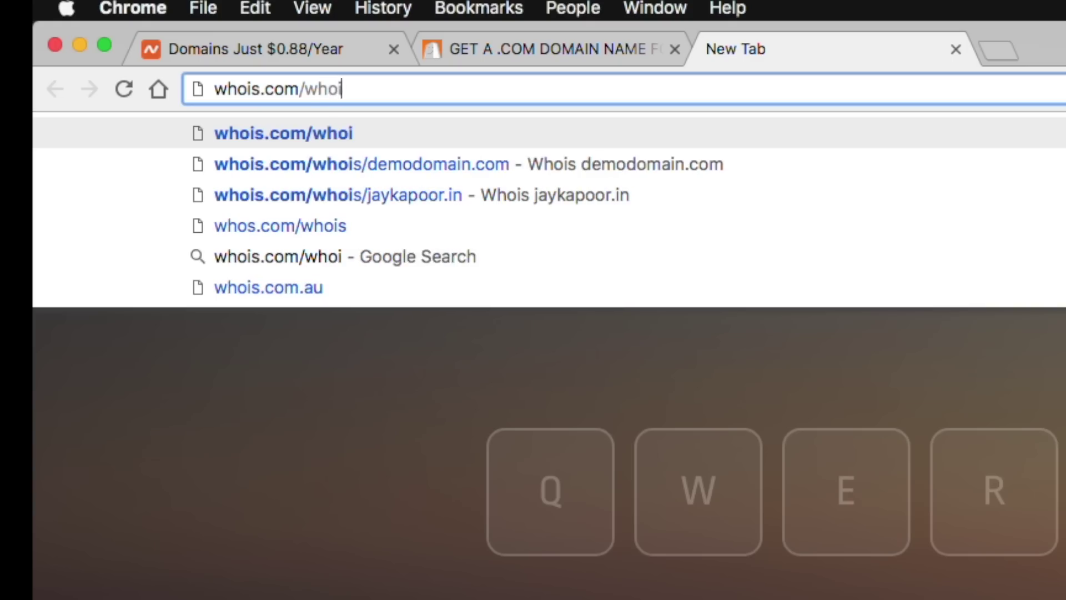
key("Down")
key("Down")
key("Up")
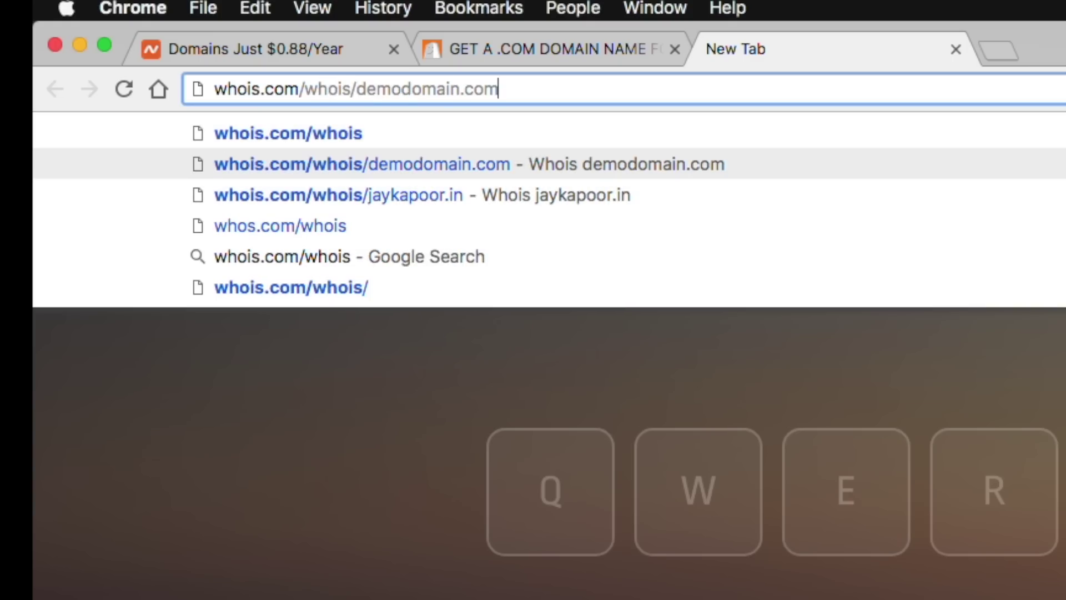
key("Return")
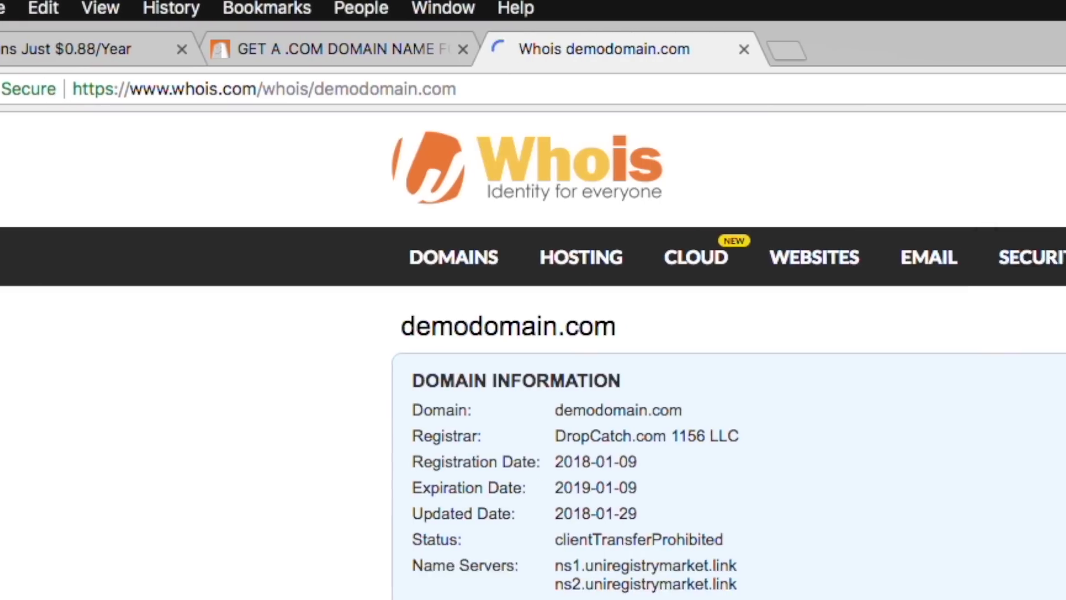
Scroll through demodomain.com's Whois record: registrar, dates, registrant, admin and technical contacts
scroll(741, 222, "down", 5)
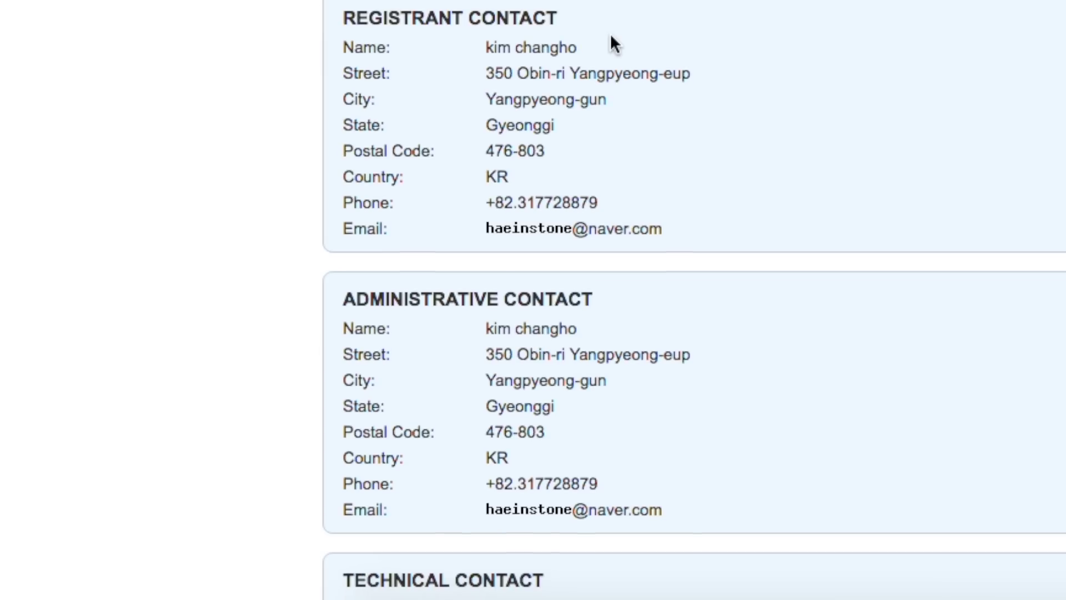
scroll(595, 38, "down", 2)
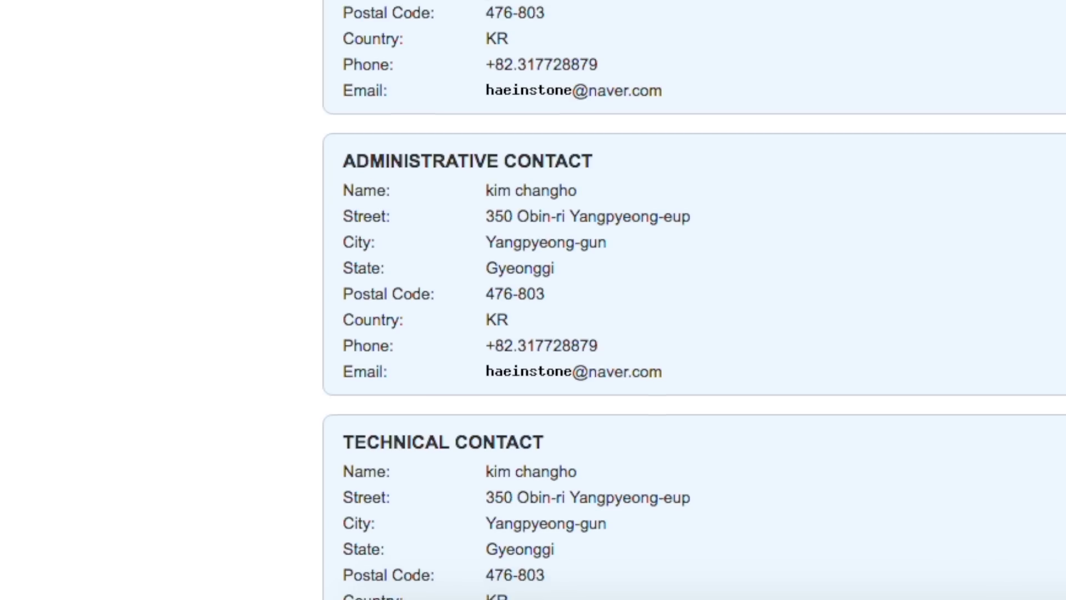
scroll(694, 300, "down", 3)
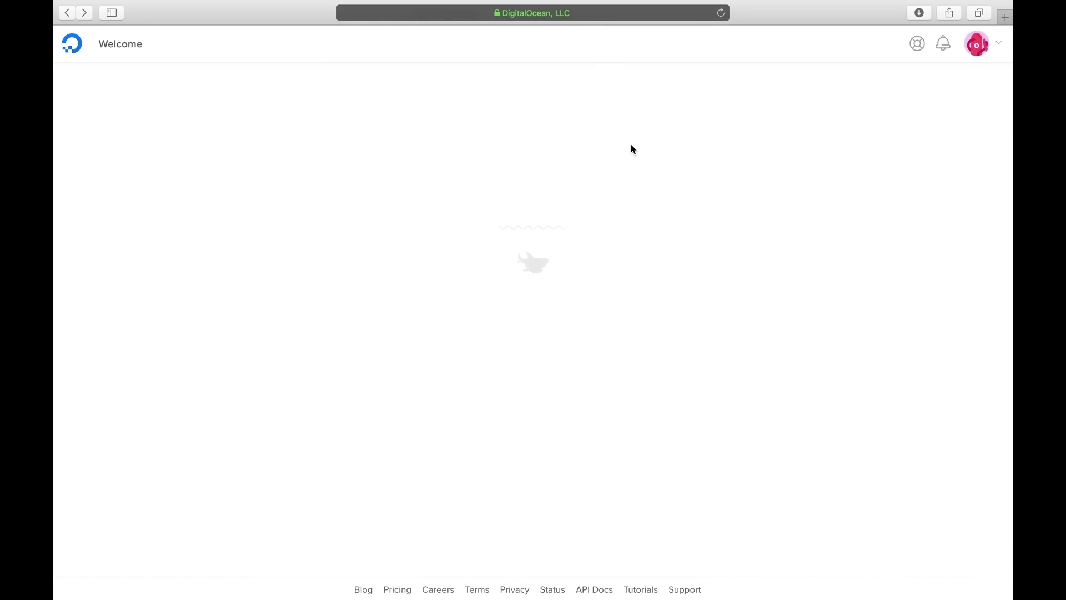
Read down the EIG hosting article, then switch to the Zoho Mail inbox
left_click(607, 20)
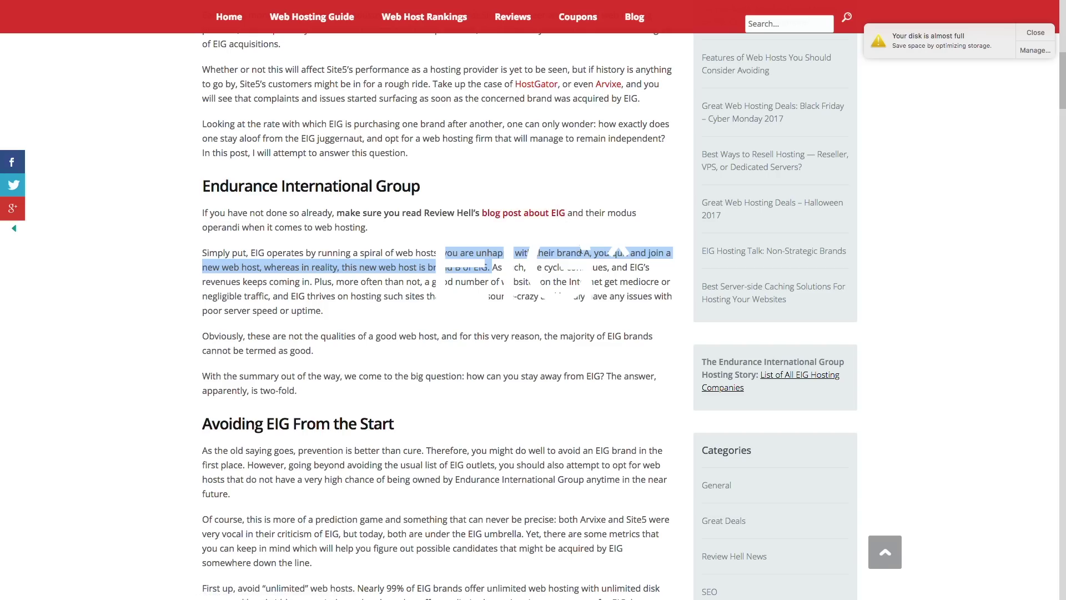
scroll(581, 243, "down", 3)
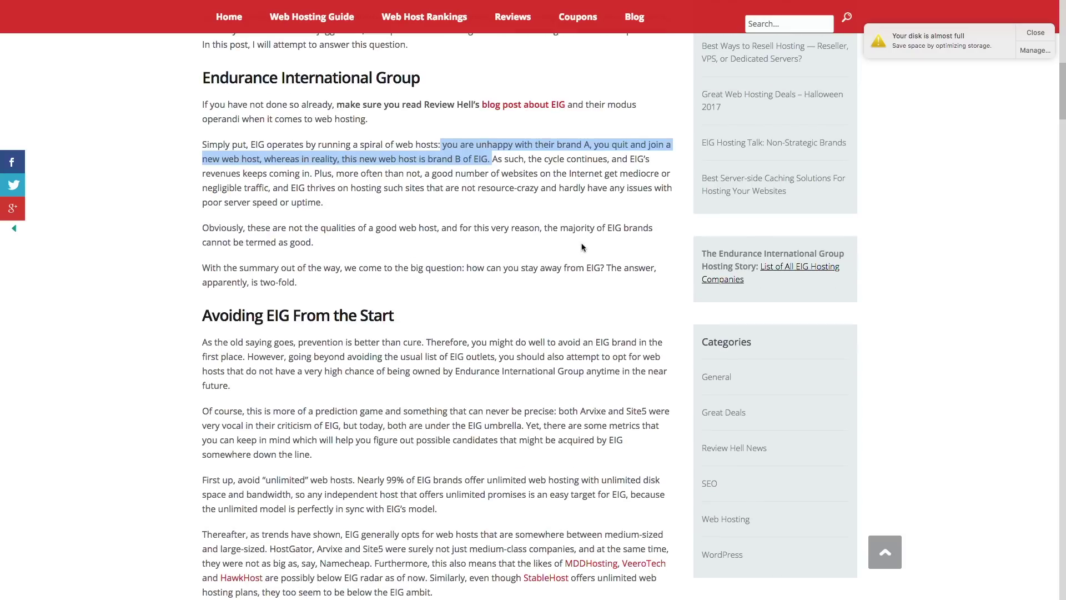
scroll(581, 243, "down", 10)
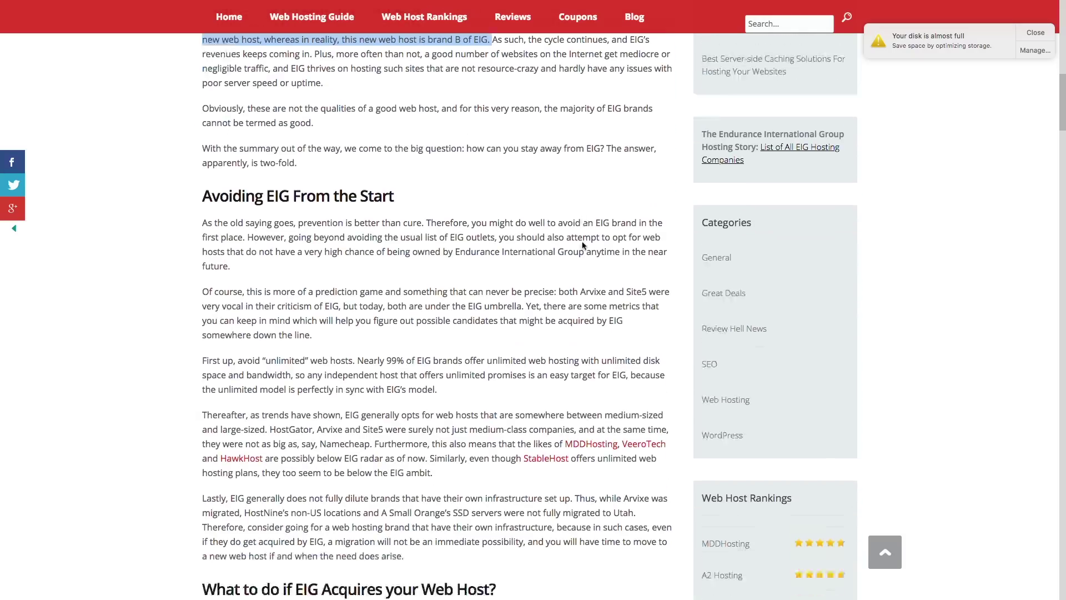
key("super+Tab")
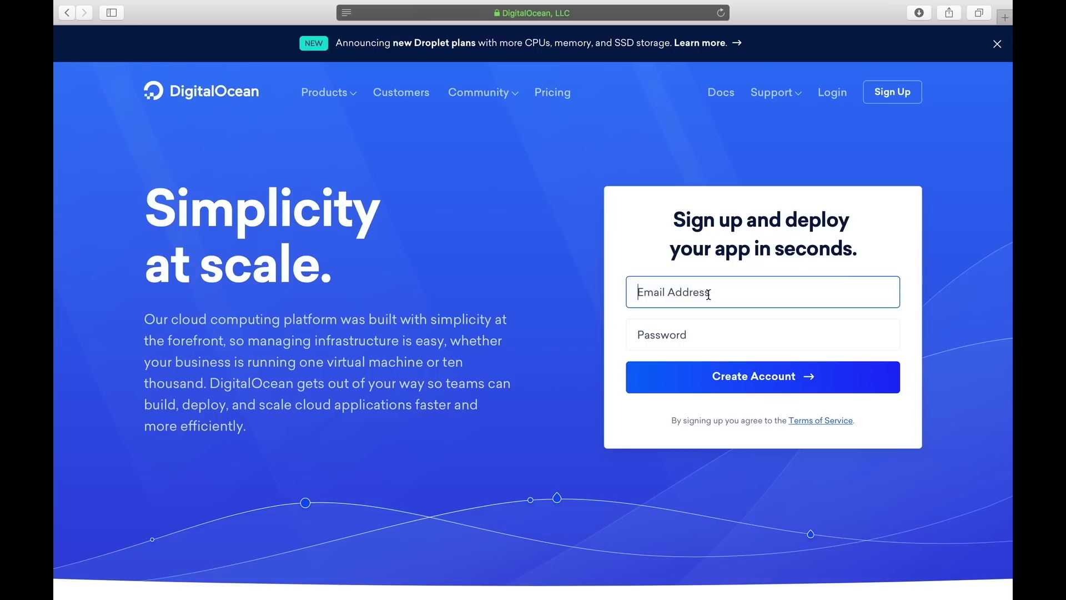
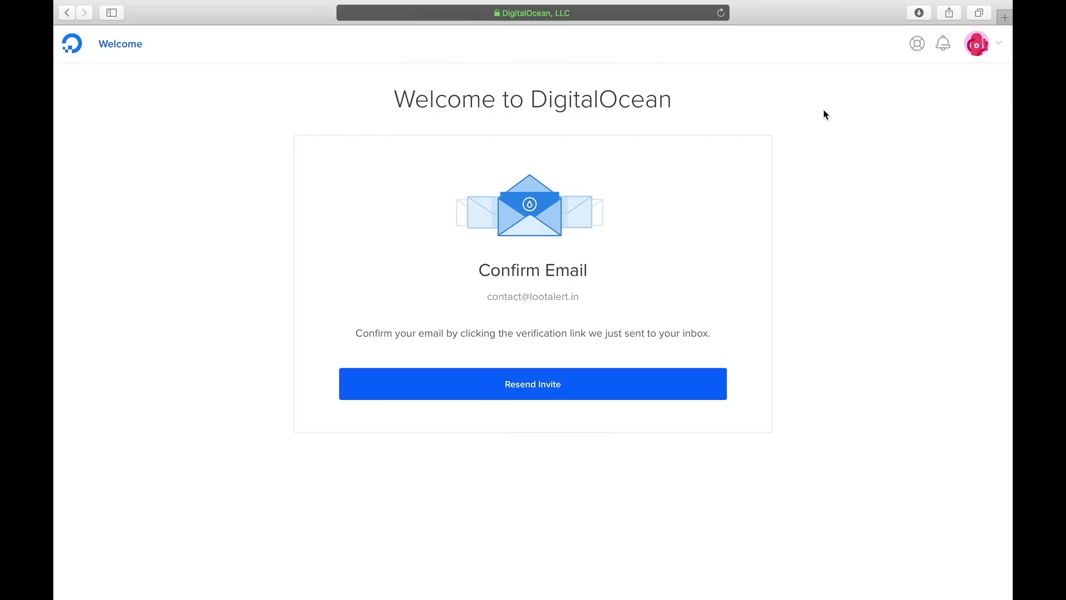
Enter the account e-mail, then open the pasted verification link in a new tab
key("super+t")
key("super+v")
key("Return")
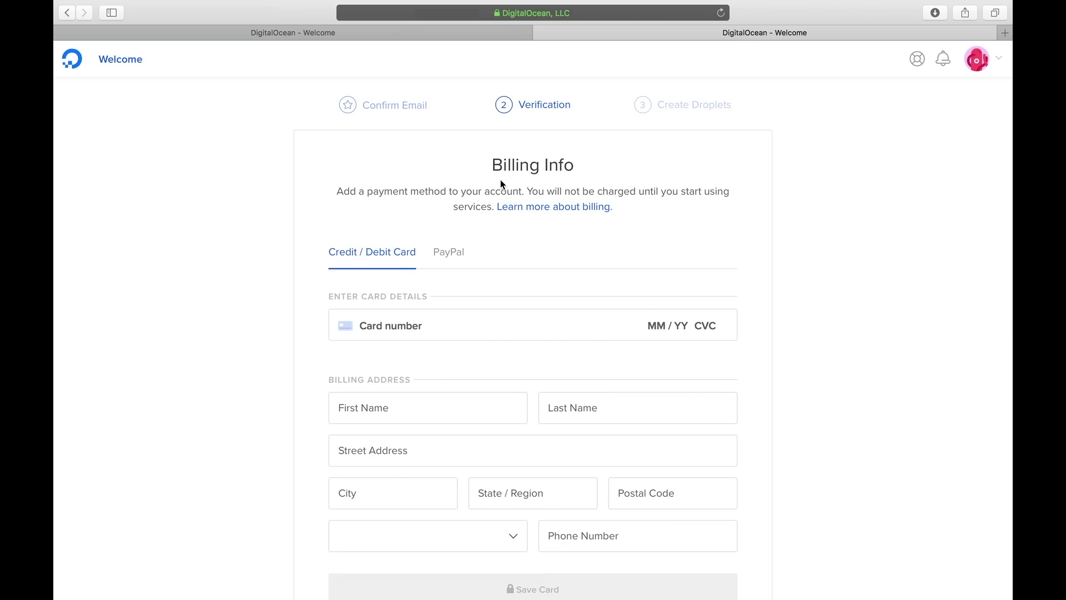
Pay via PayPal, funding the US $5.00 payment with an Entropay virtual card
key("super+t")
scroll(483, 303, "down", 10)
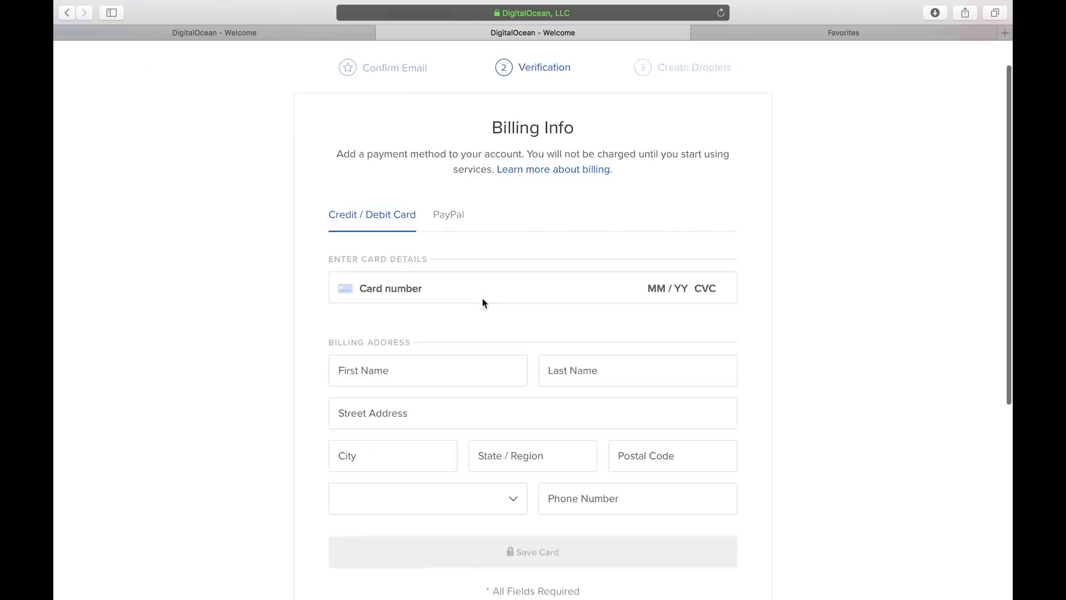
scroll(566, 239, "up", 10)
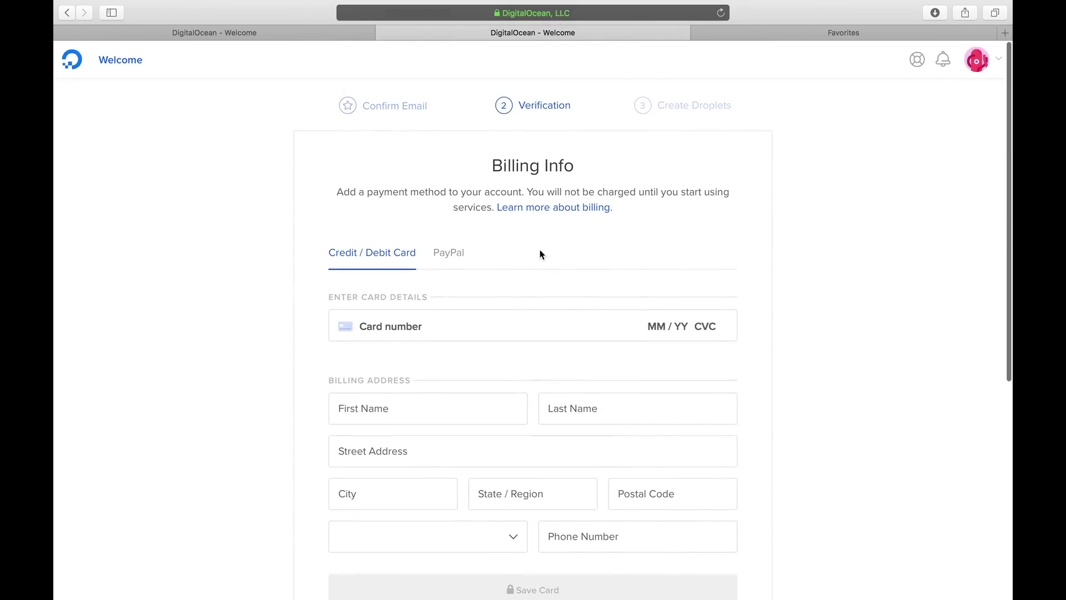
left_click(457, 256)
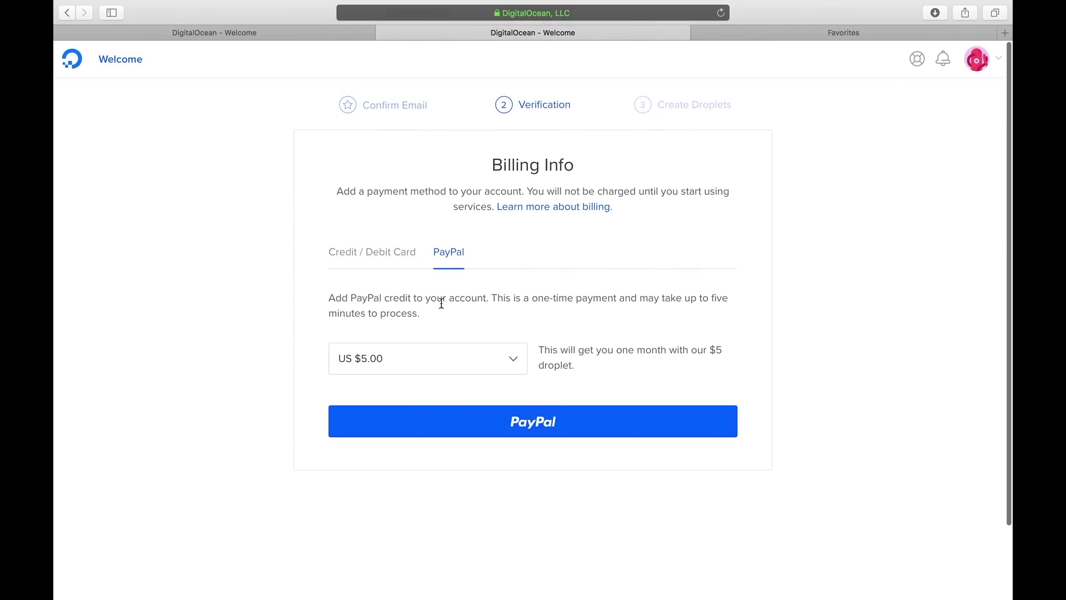
left_click(508, 427)
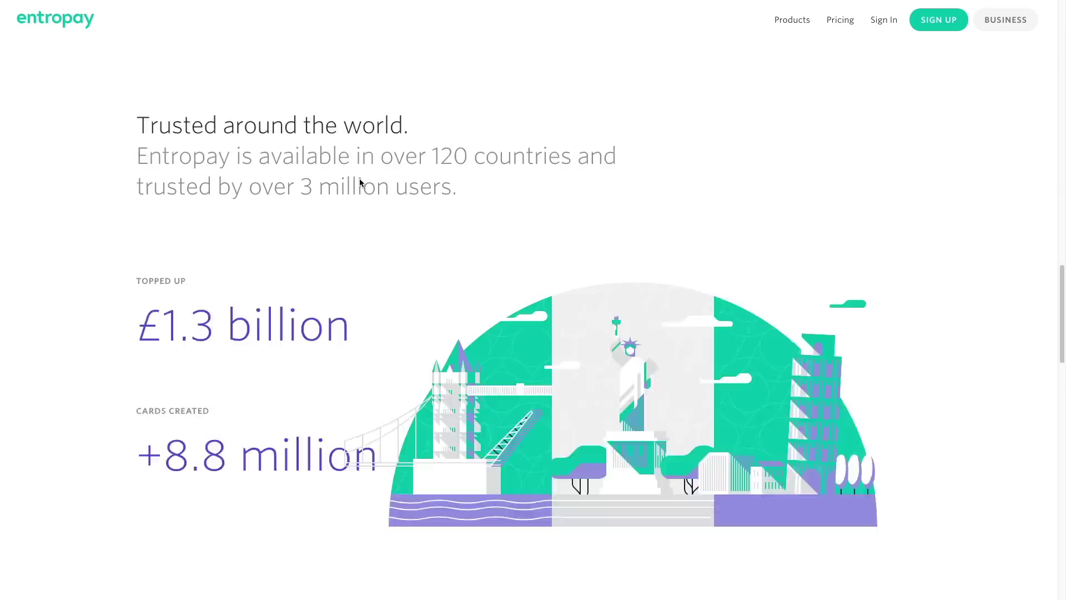
scroll(360, 181, "down", 20)
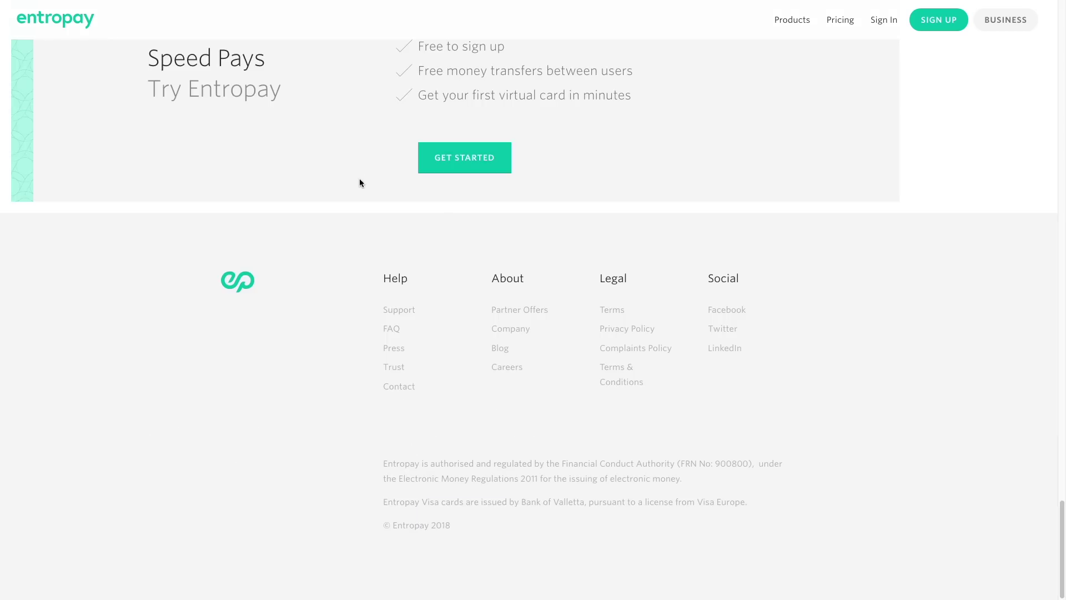
left_click(478, 170)
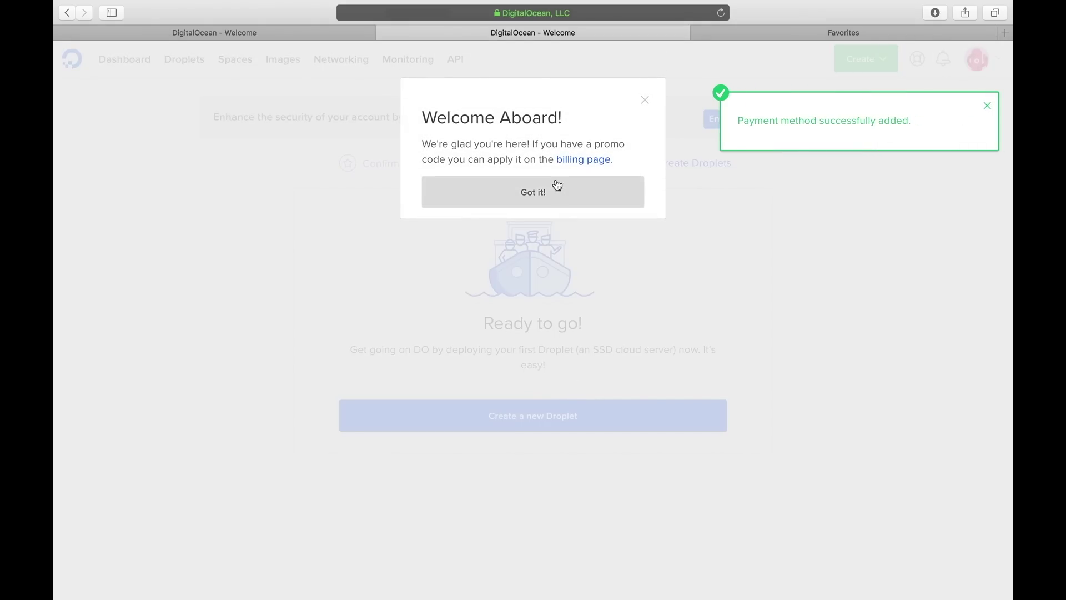
Apply promo code DO10 in Billing settings, bringing credit to $15.00
left_click(577, 162)
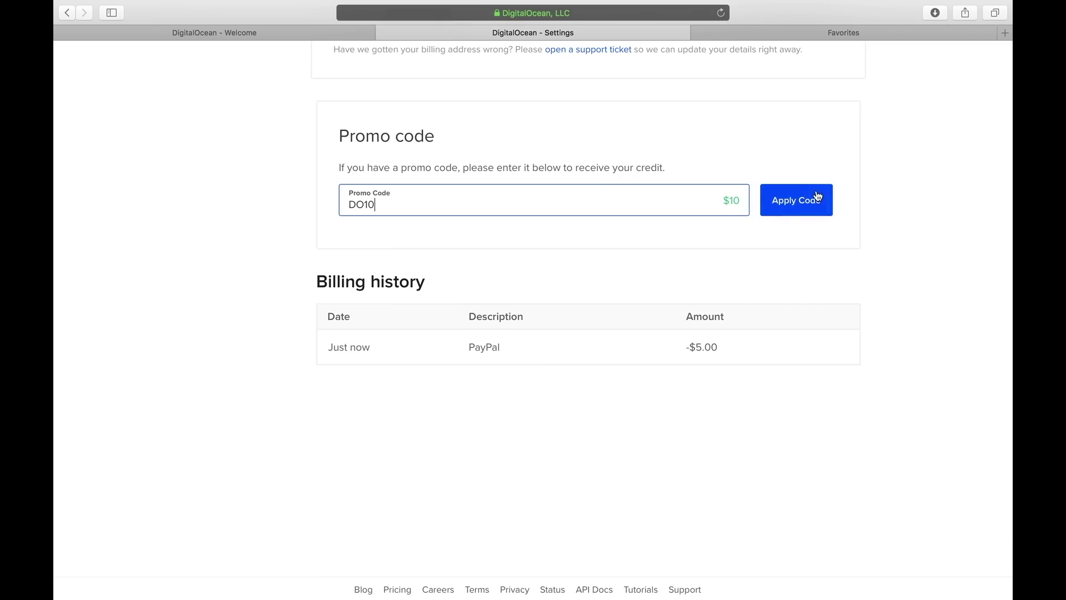
left_click(819, 198)
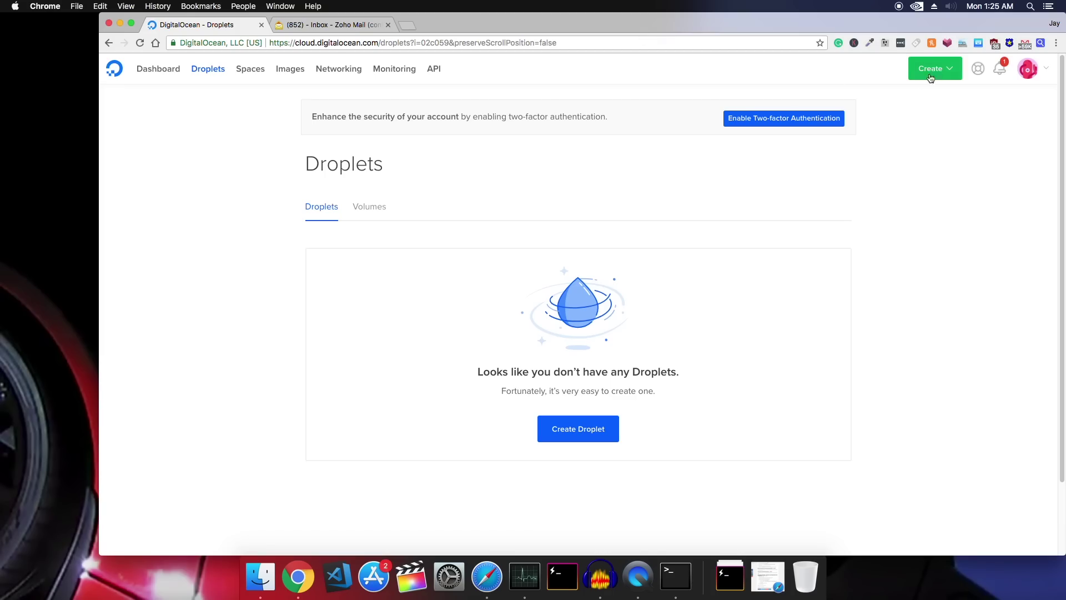
Start a new droplet with the $5/mo 1 GB, 1 vCPU size in the Singapore region
left_click(943, 68)
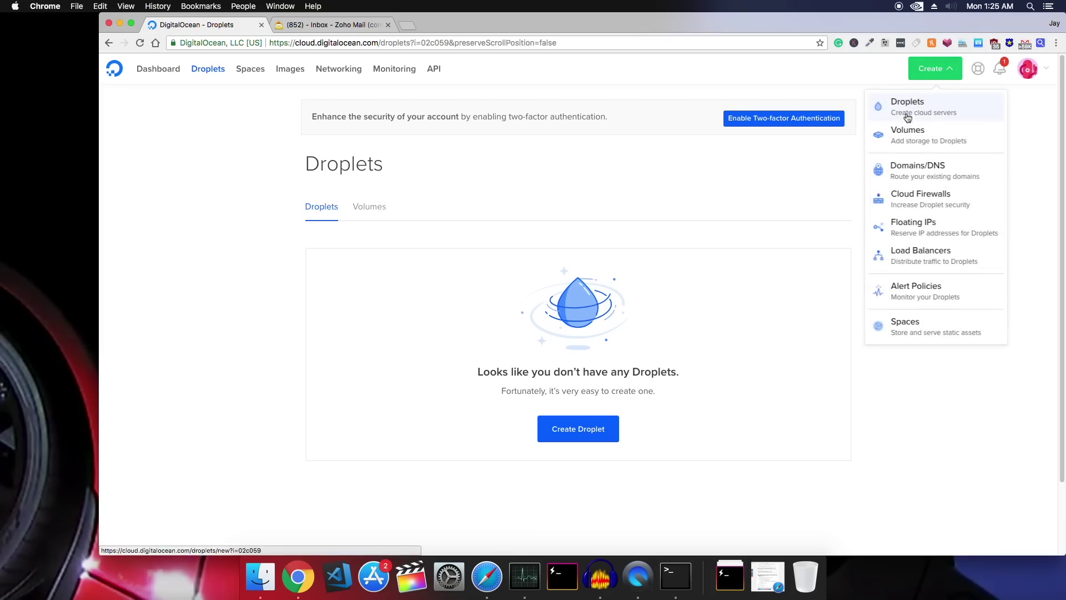
left_click(907, 108)
left_click_drag(784, 21, 744, 19)
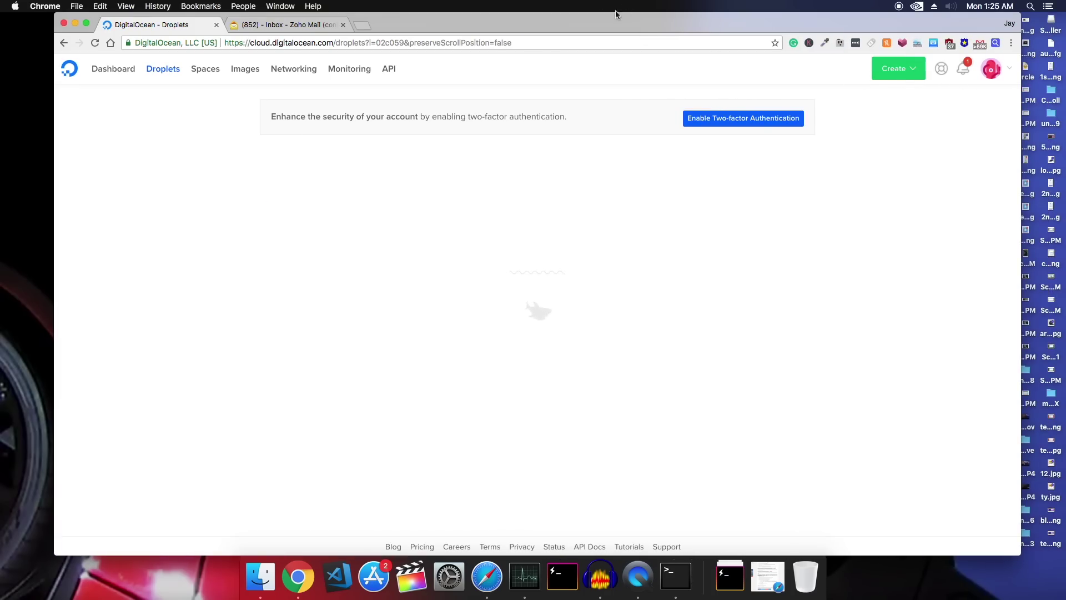
left_click_drag(618, 16, 574, 22)
scroll(322, 335, "down", 5)
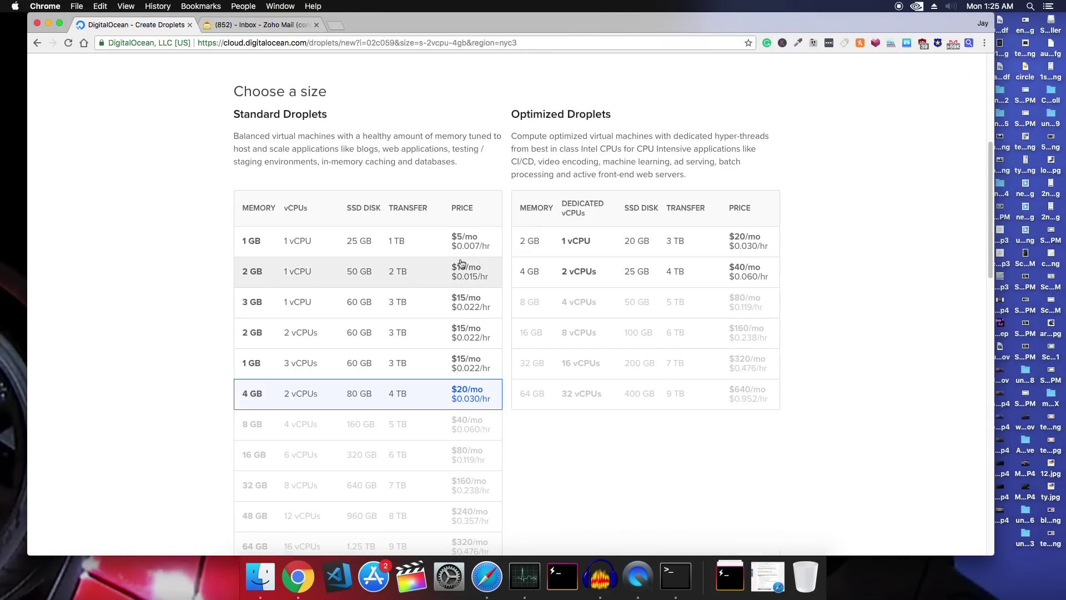
left_click(427, 234)
scroll(393, 248, "down", 10)
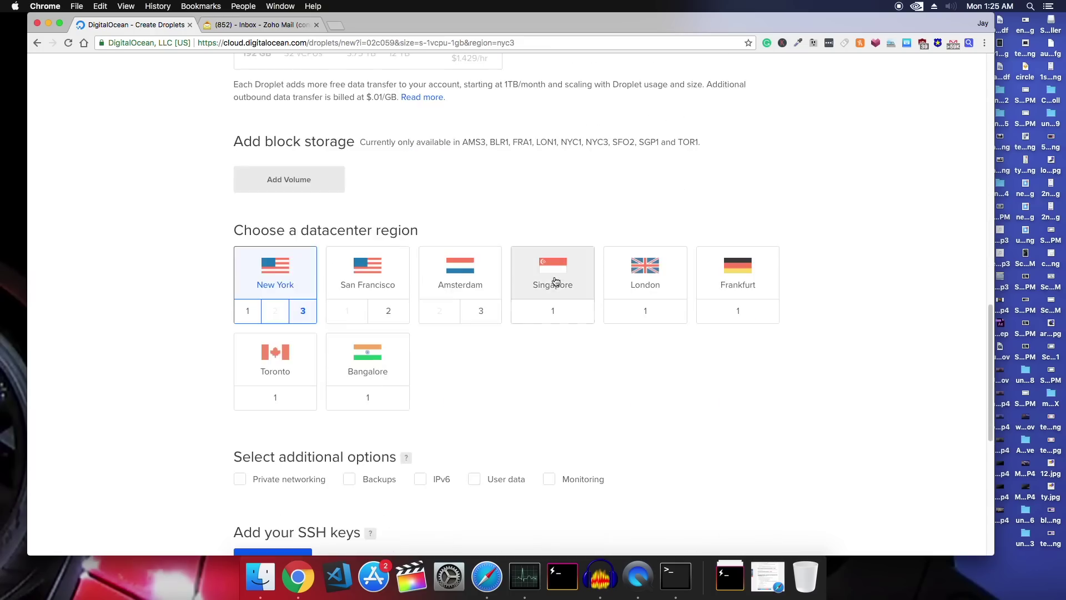
left_click(553, 278)
Enable monitoring, set hostname WORDPRESS and create the droplet
scroll(519, 286, "down", 4)
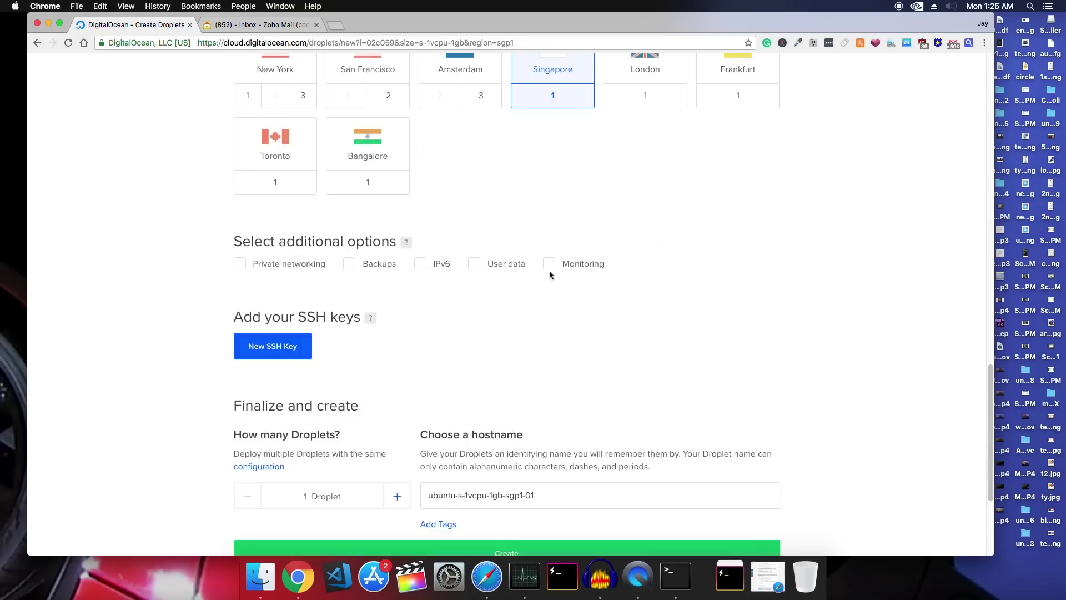
left_click(549, 266)
scroll(523, 392, "down", 1)
left_click(488, 464)
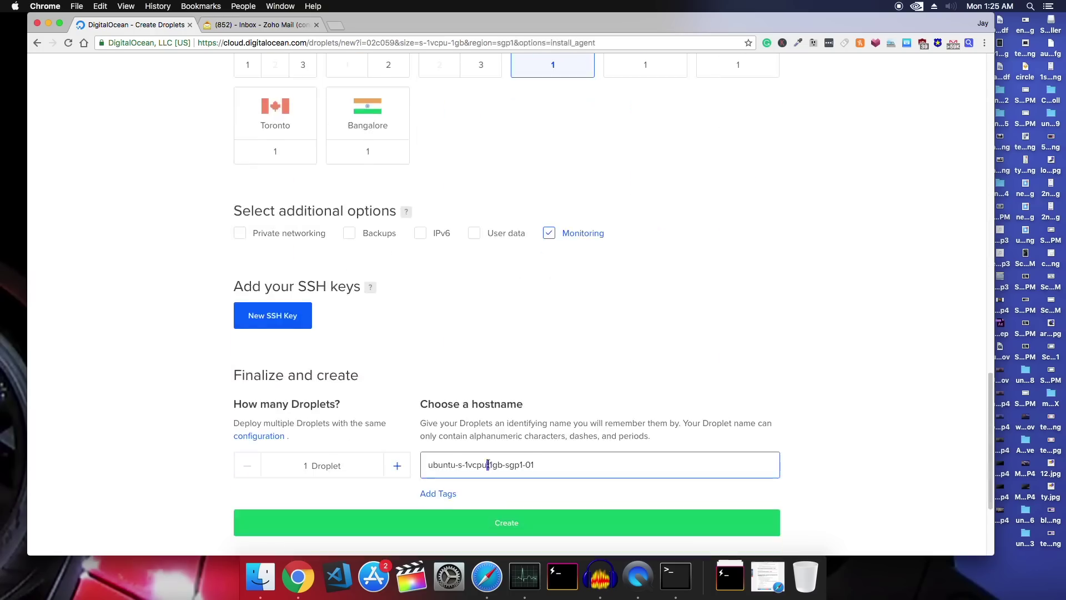
key("super+a")
type("WO")
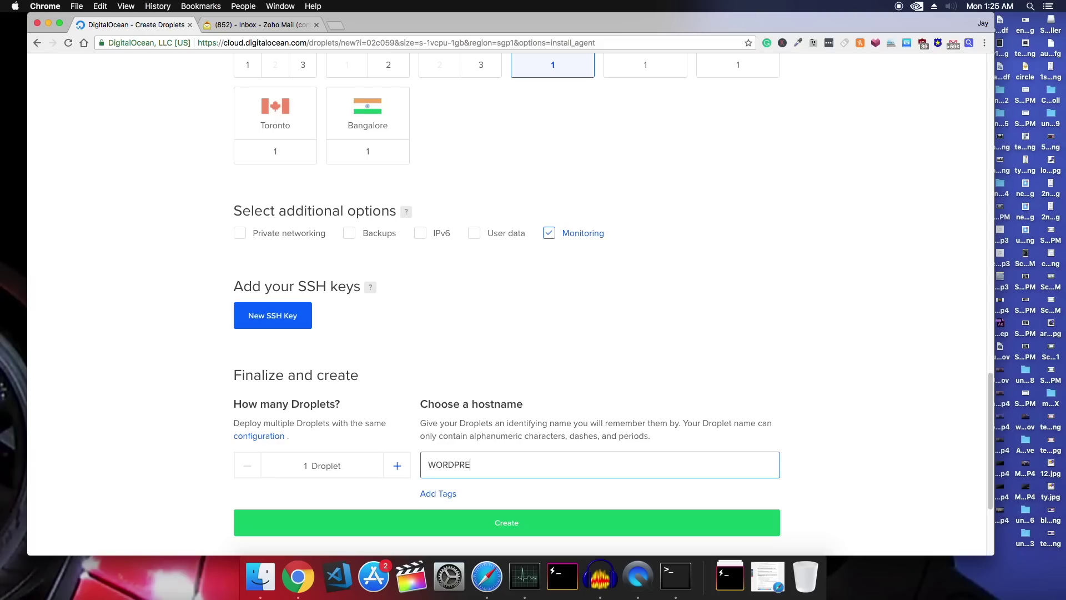
left_click(548, 516)
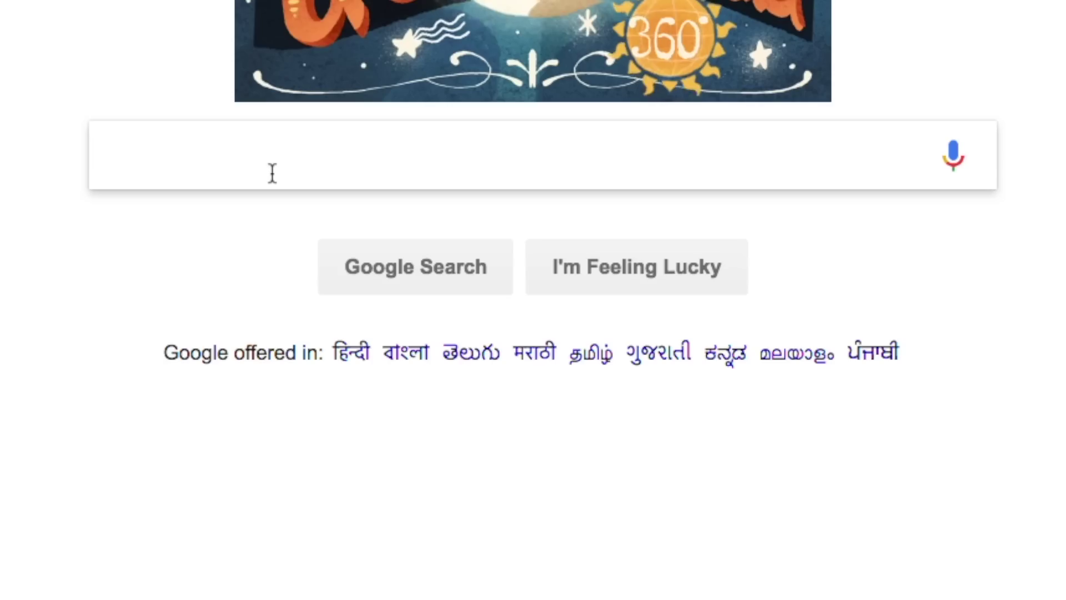
Search Google for 'putty', then copy the WORDPRESS droplet's IP 167.99.66.65
type("putty")
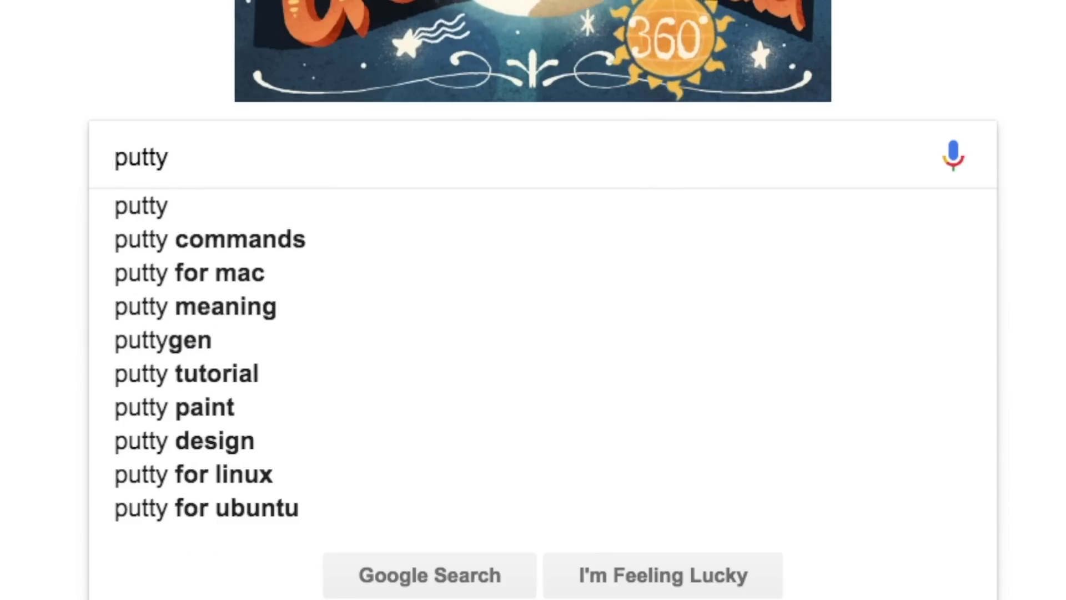
key("Return")
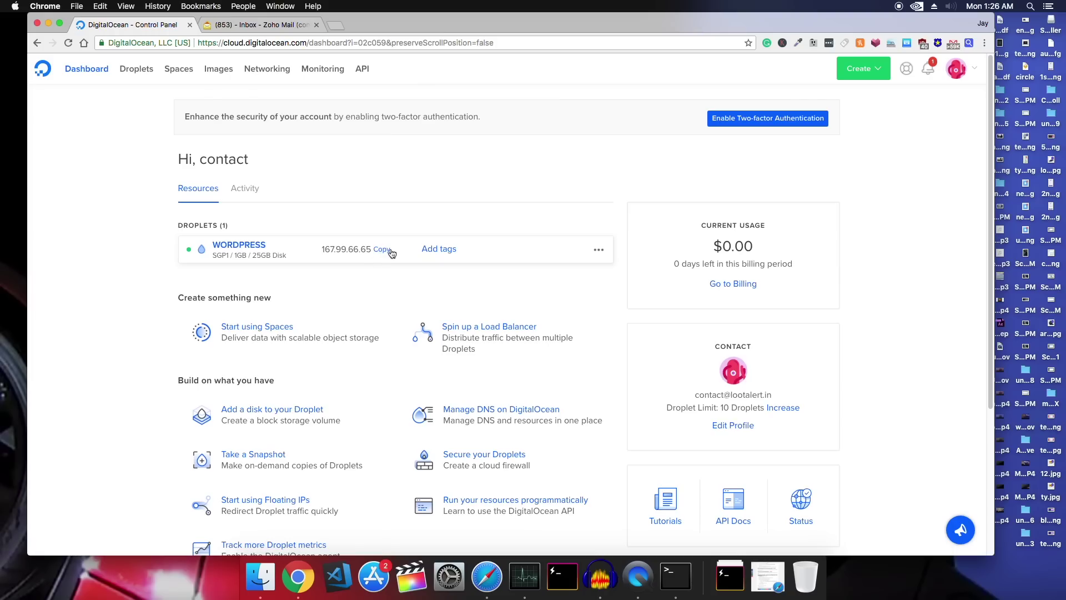
left_click(383, 249)
key("super+space")
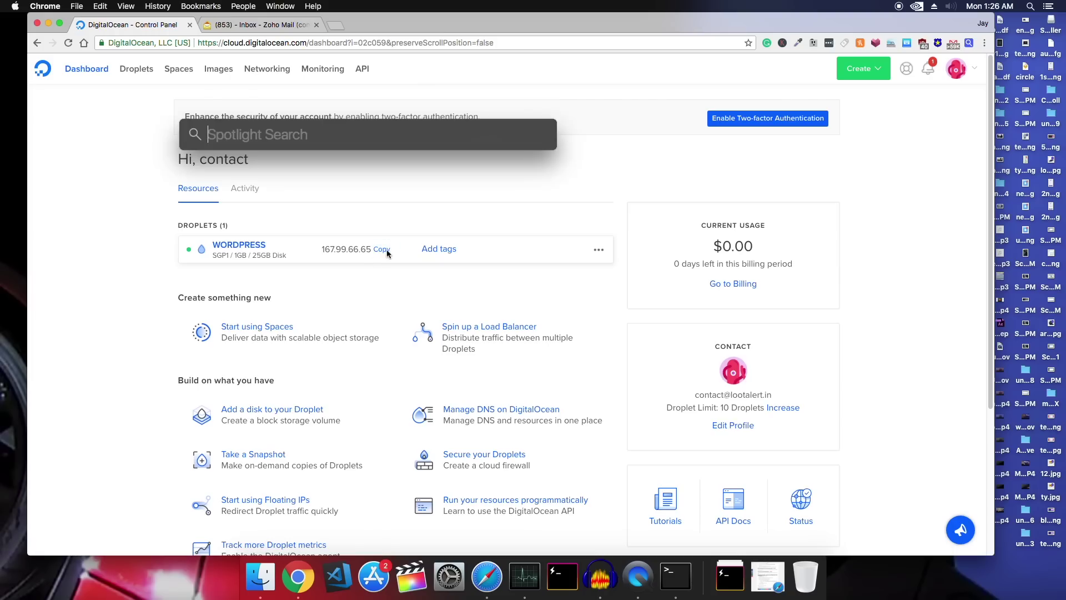
type("term")
key("Return")
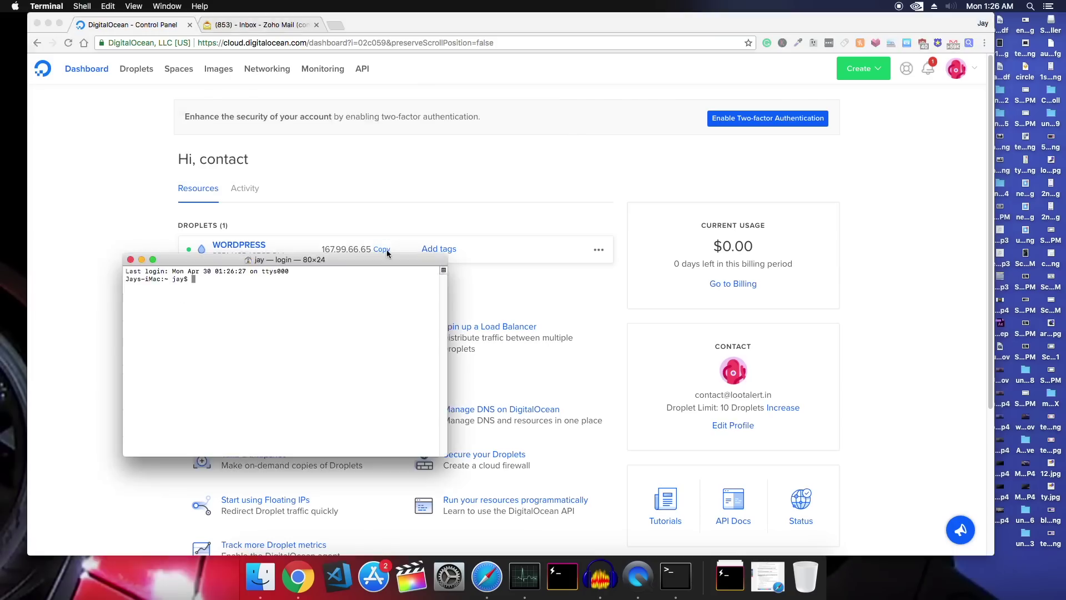
type("ssh root@")
key("super+v")
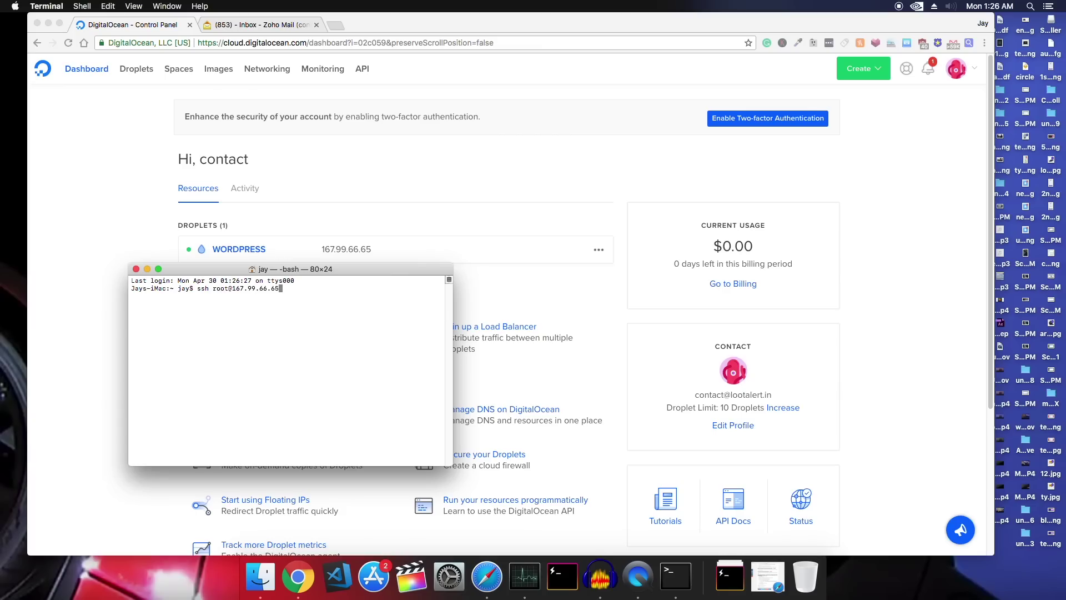
key("Return")
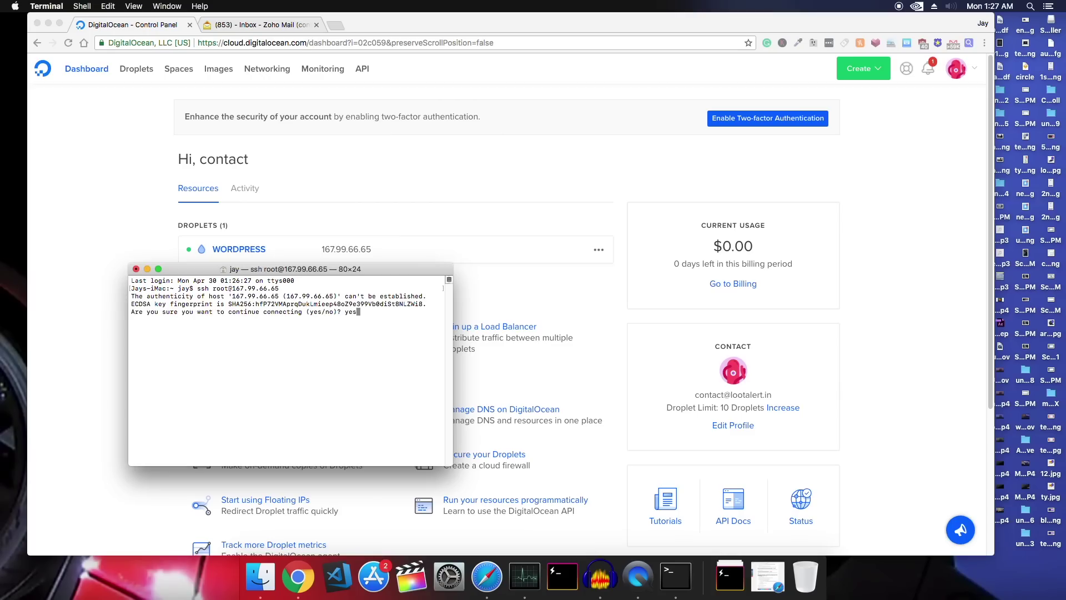
key("Return")
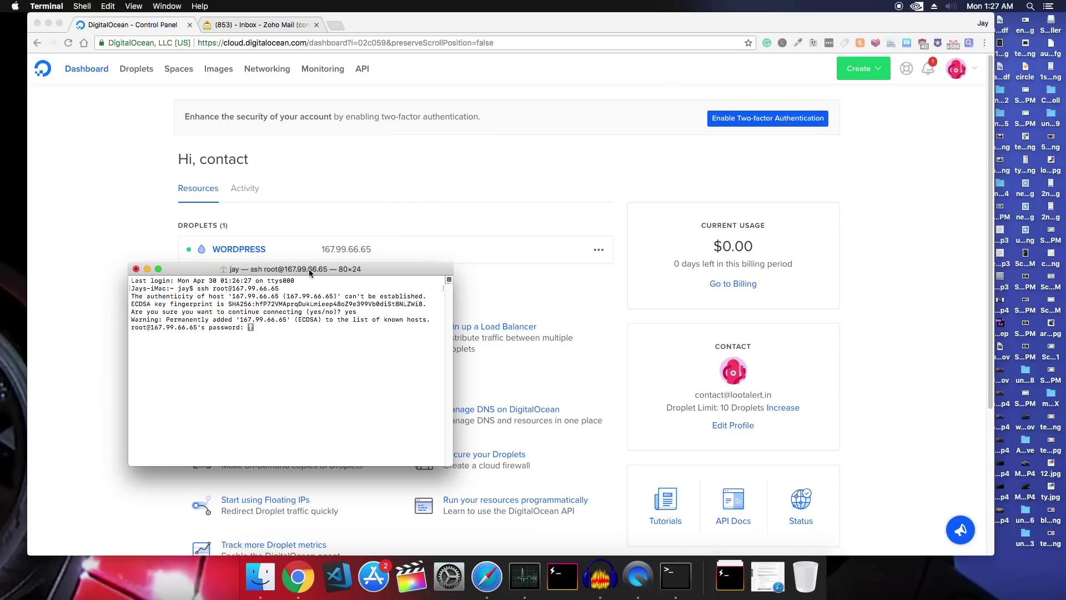
Log in with the emailed root password and set a new root password
left_click(261, 24)
double_click(566, 235)
key("super+Tab")
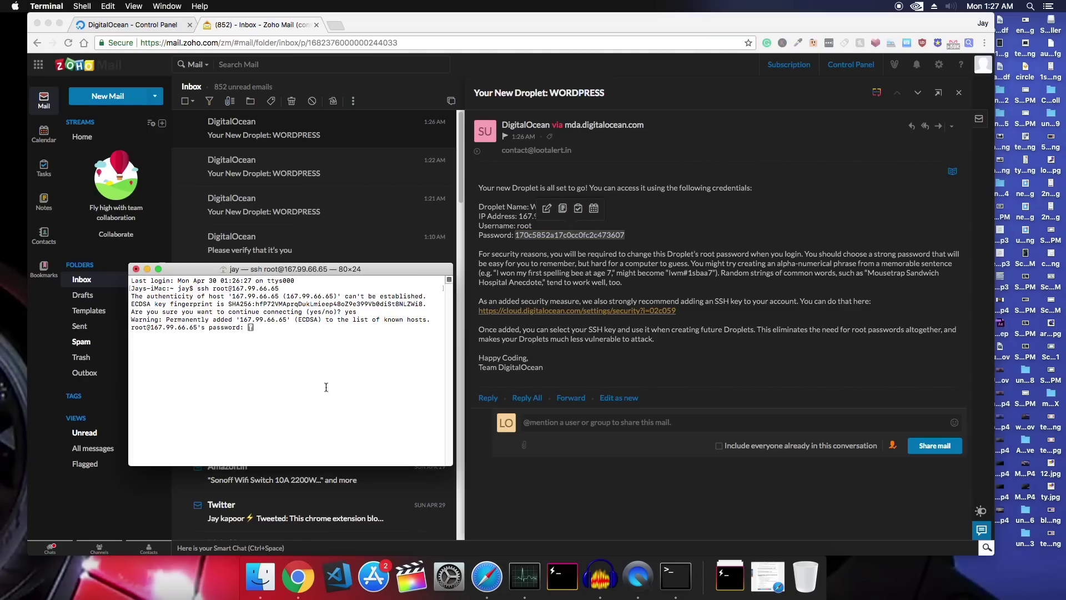
key("super+v")
key("Return")
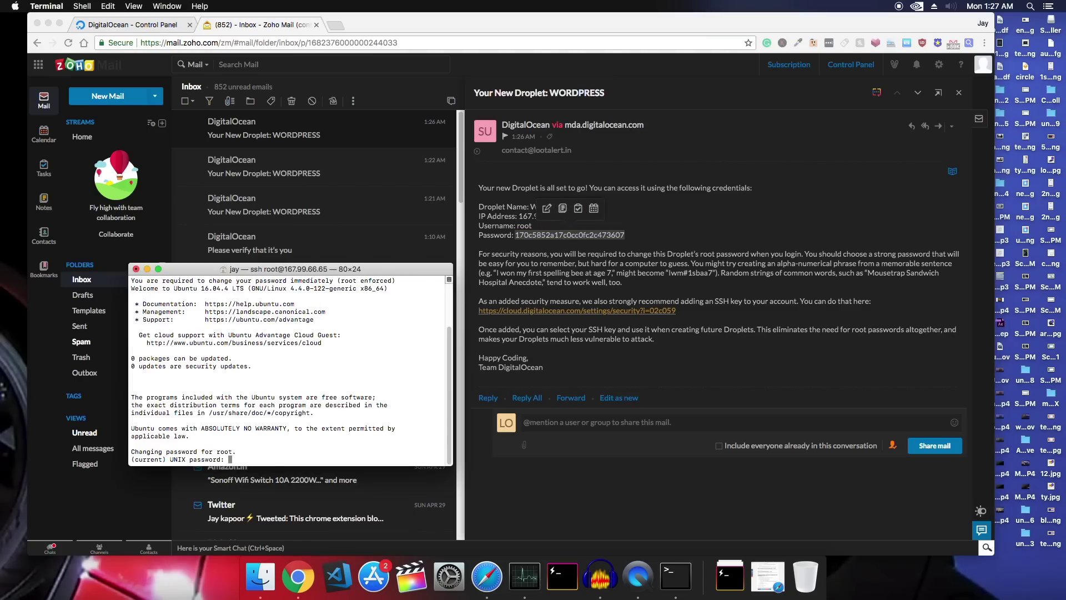
key("super+v")
key("Return")
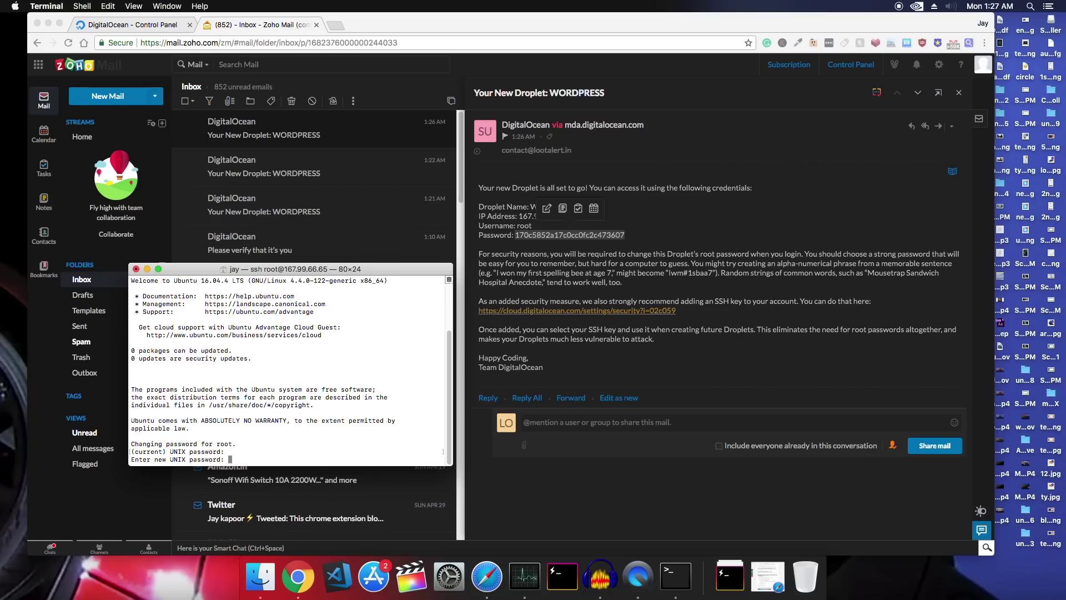
key("Return")
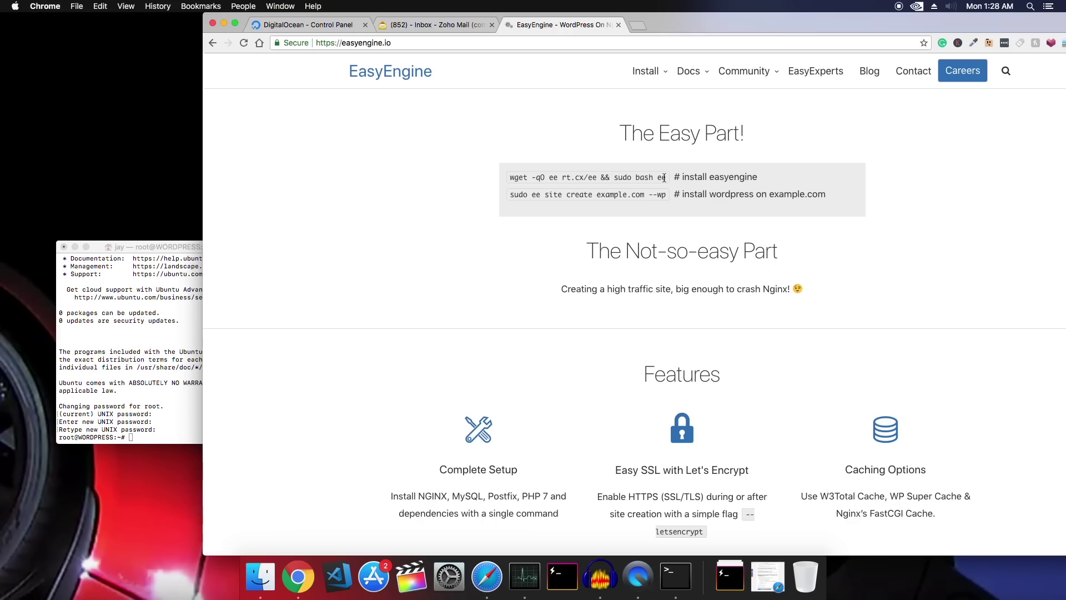
Copy EasyEngine's install command 'wget -qO ee rt.cx/ee && sudo bash ee' and run it on the droplet
left_click_drag(665, 178, 509, 179)
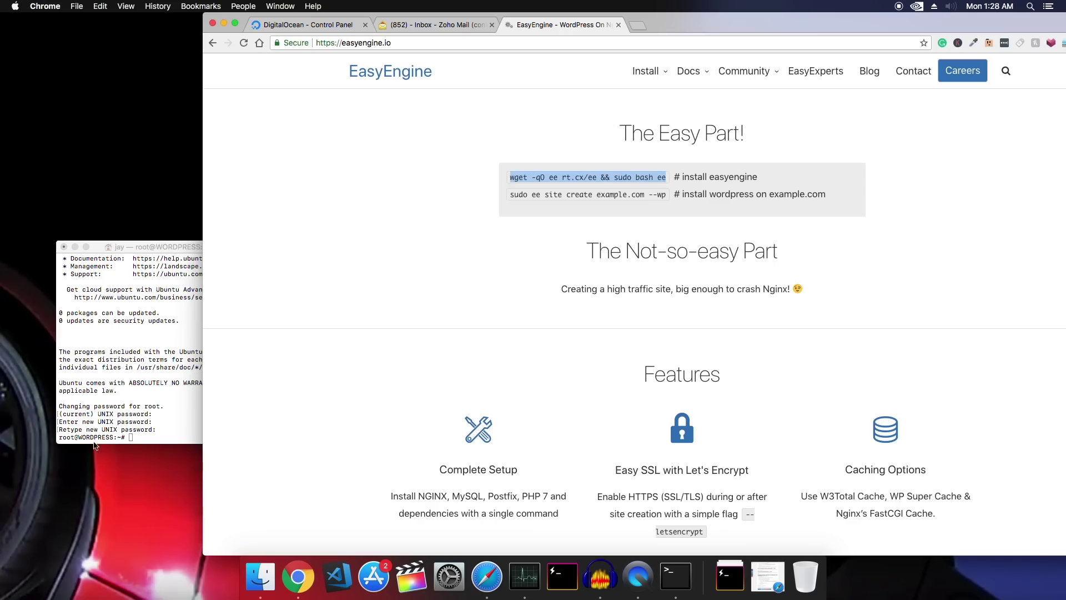
left_click(170, 409)
key("super+v")
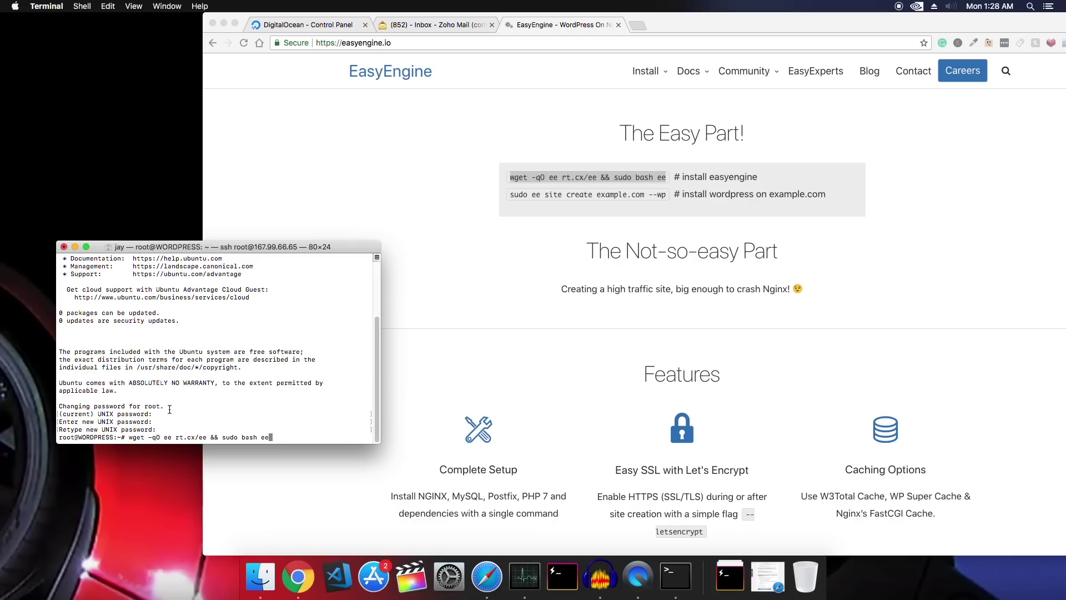
key("Return")
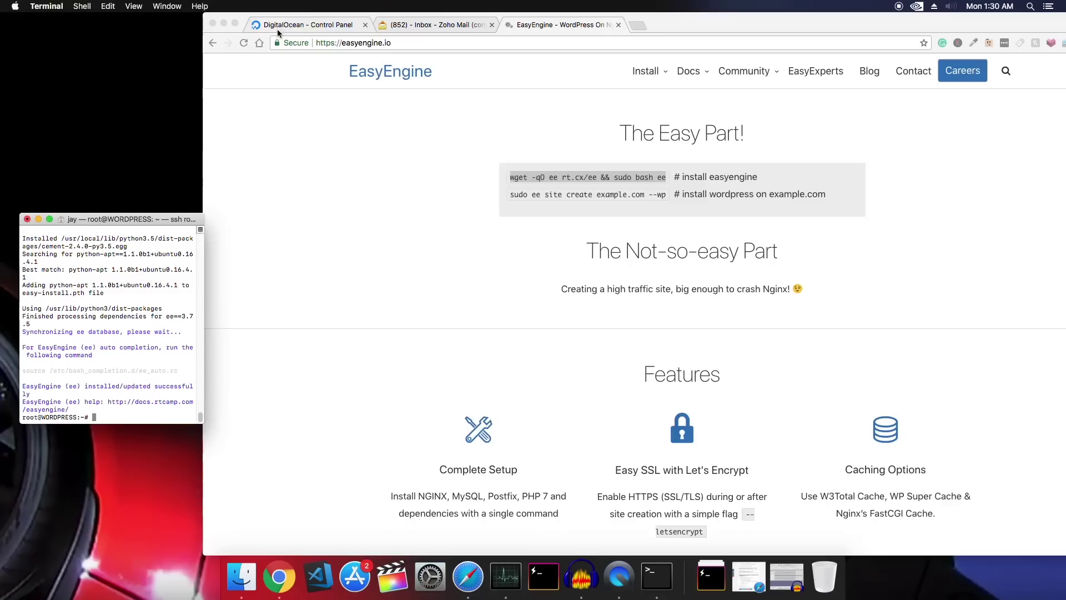
Add the domain ataglance.in under DigitalOcean Networking
left_click(278, 25)
left_click_drag(801, 31, 665, 55)
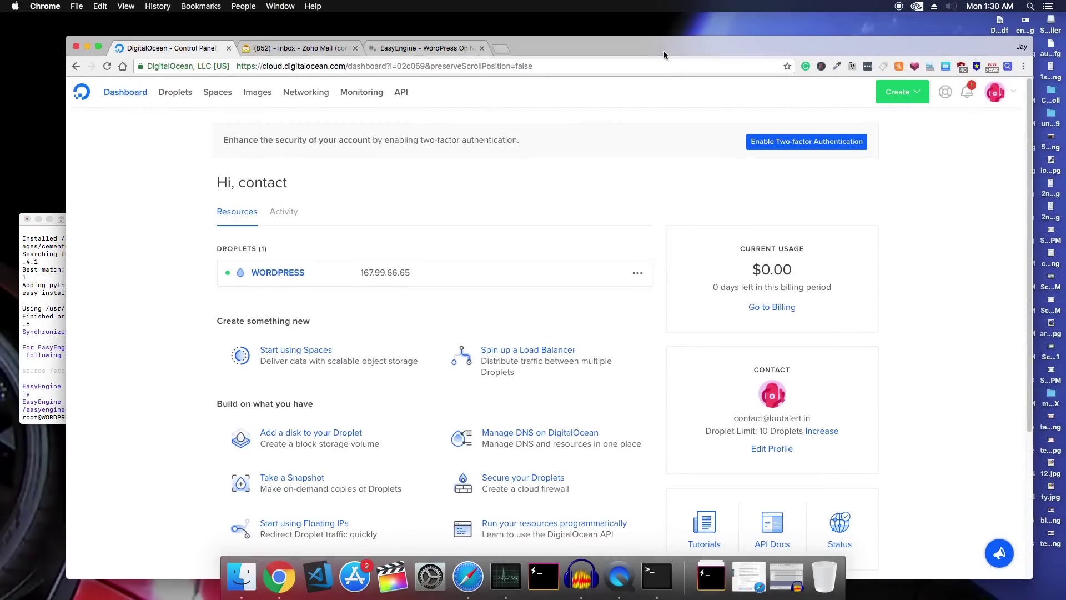
left_click(308, 98)
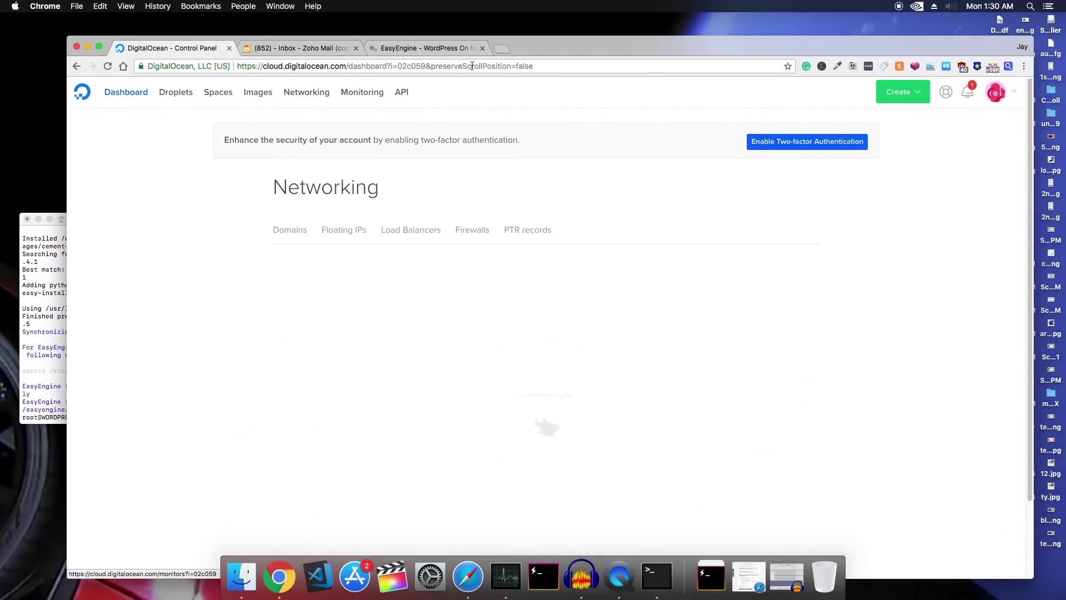
left_click_drag(560, 47, 544, 31)
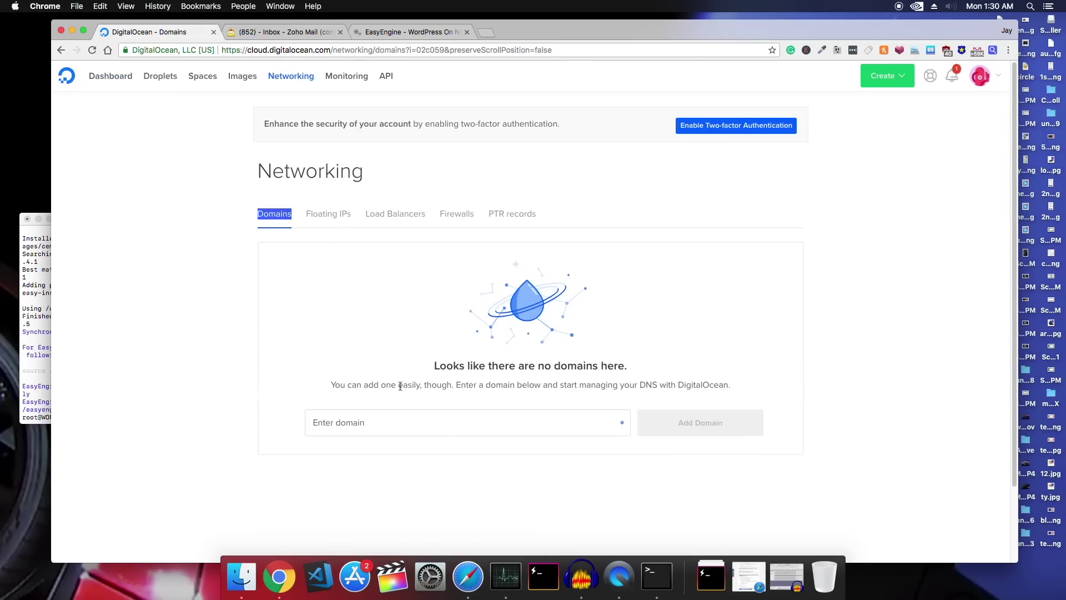
left_click(392, 419)
type("ata")
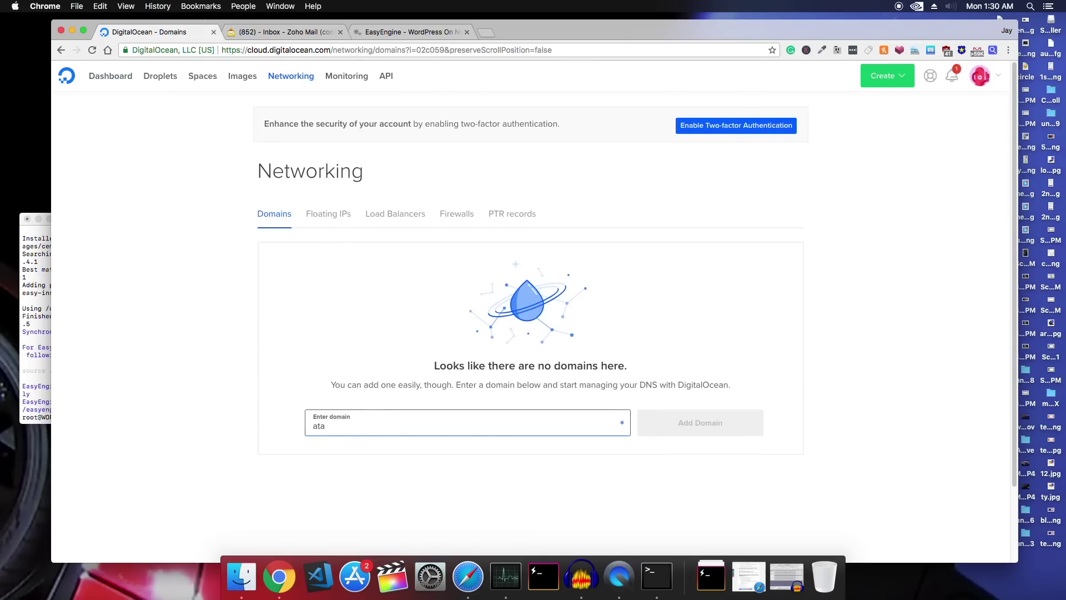
type("glance.in")
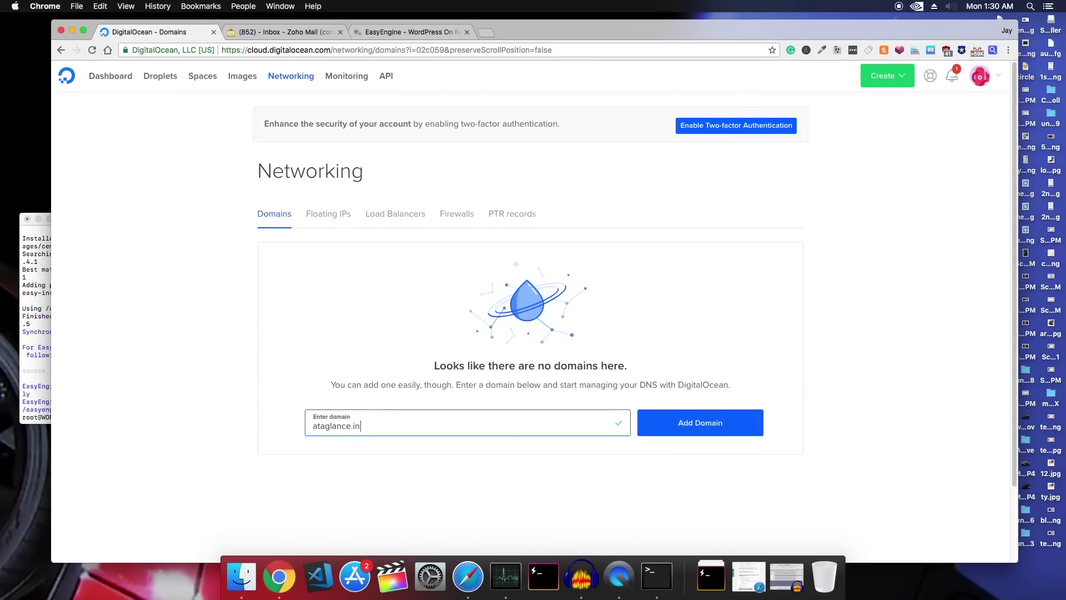
key("Return")
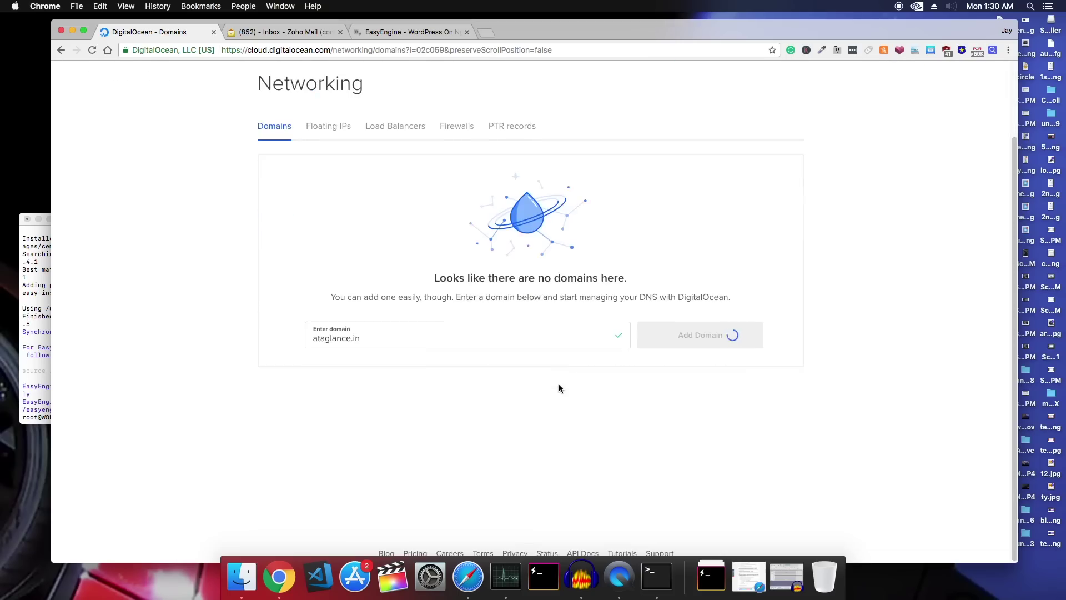
Create an A record '@' pointing to the WORDPRESS droplet with TTL 600
type("@")
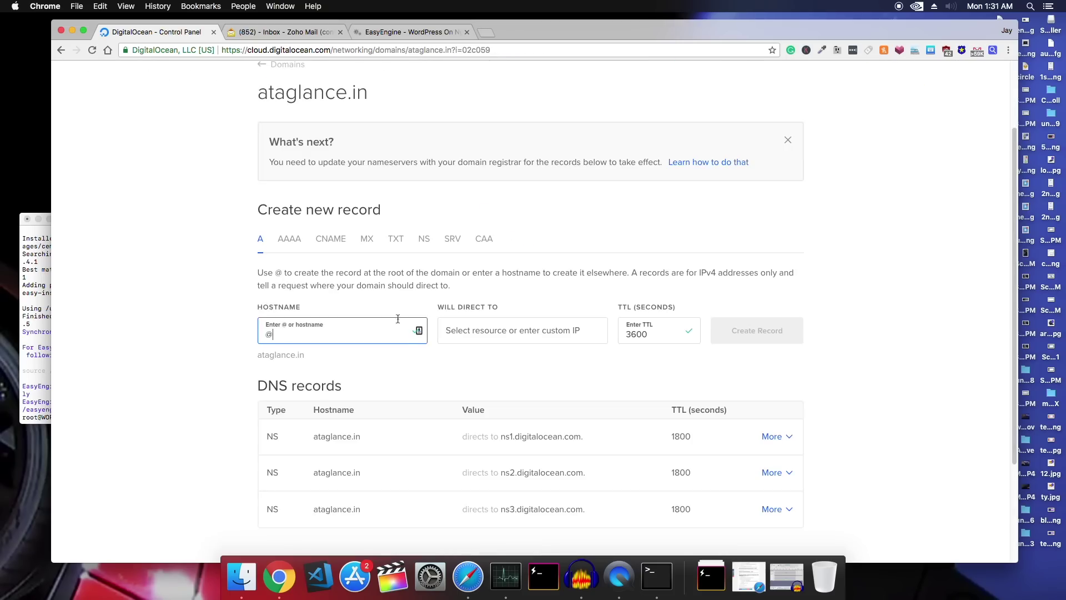
left_click(503, 336)
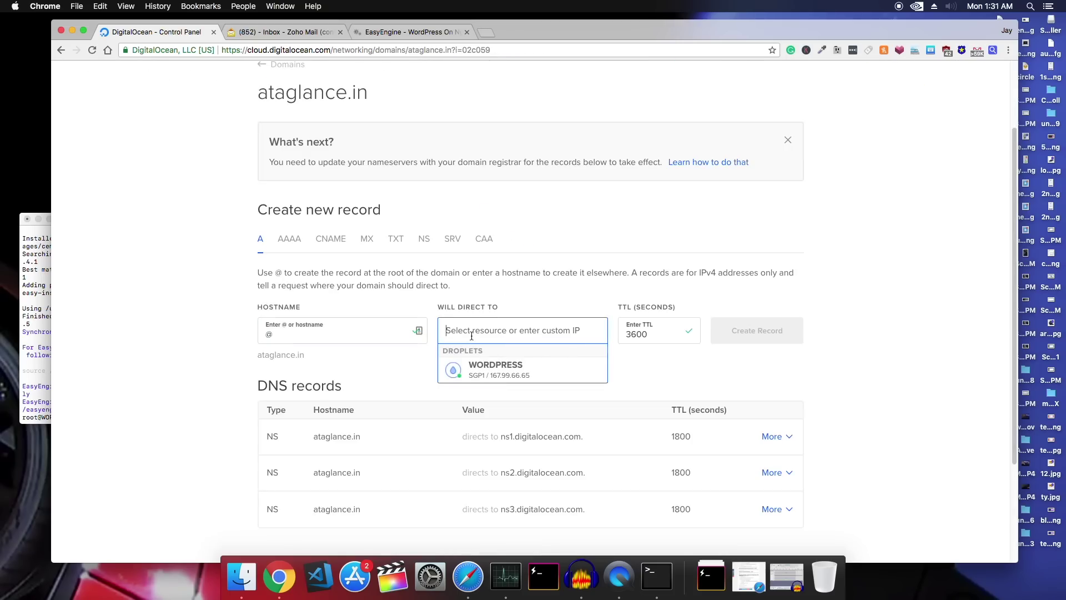
left_click(481, 369)
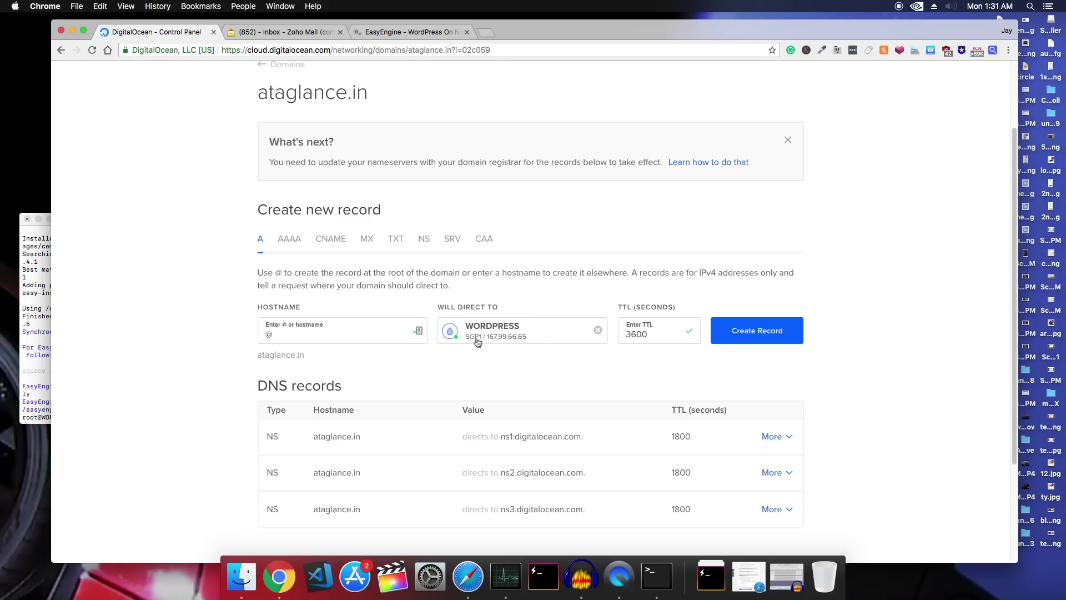
left_click(632, 333)
key("BackSpace")
left_click(743, 329)
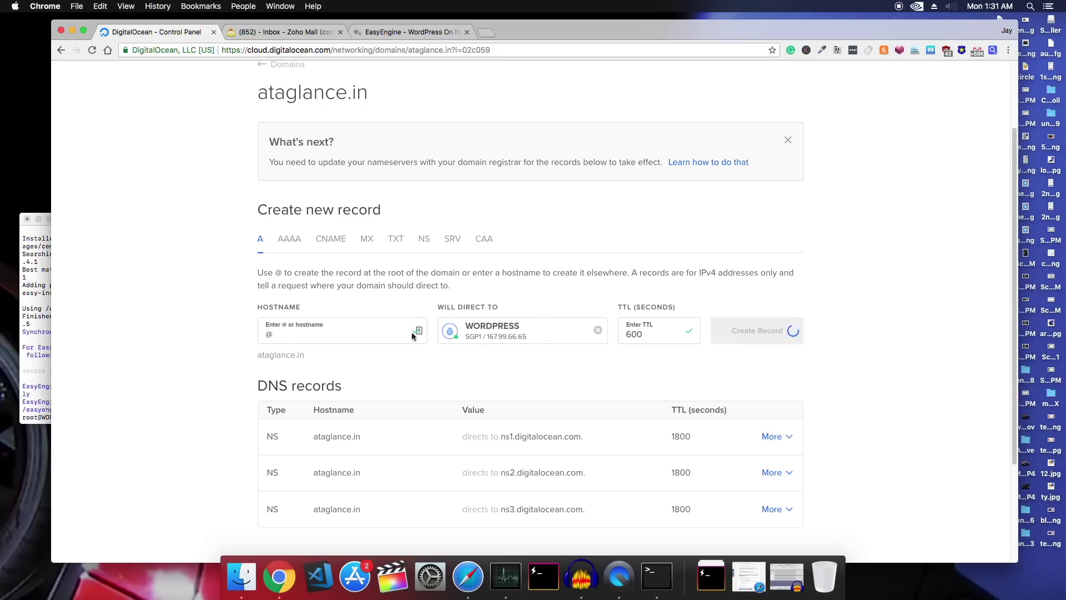
Create a 'www' A record pointing to the WORDPRESS droplet
left_click(284, 334)
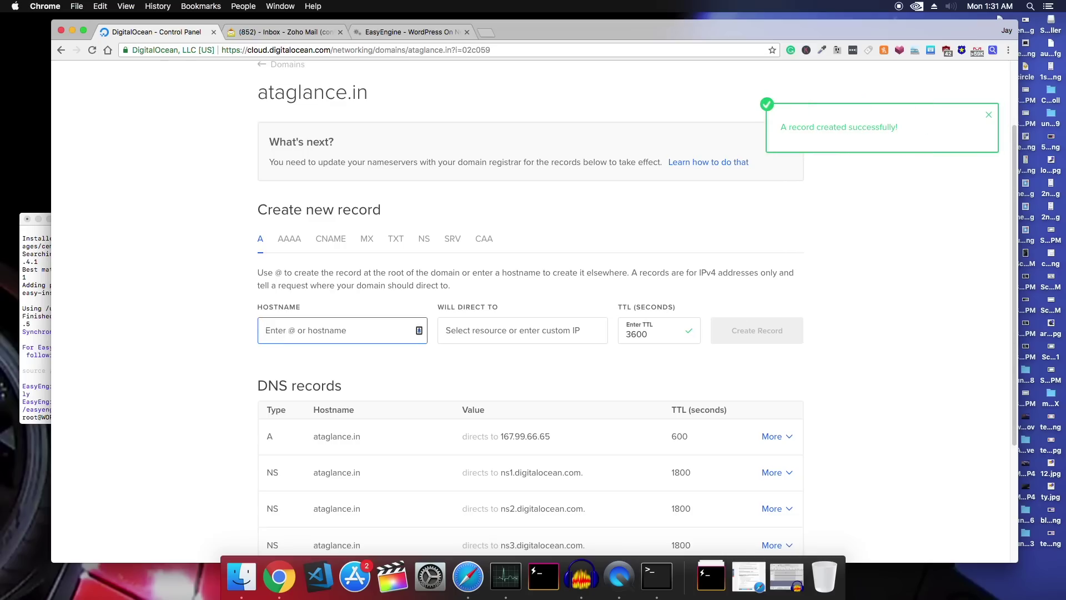
type("www")
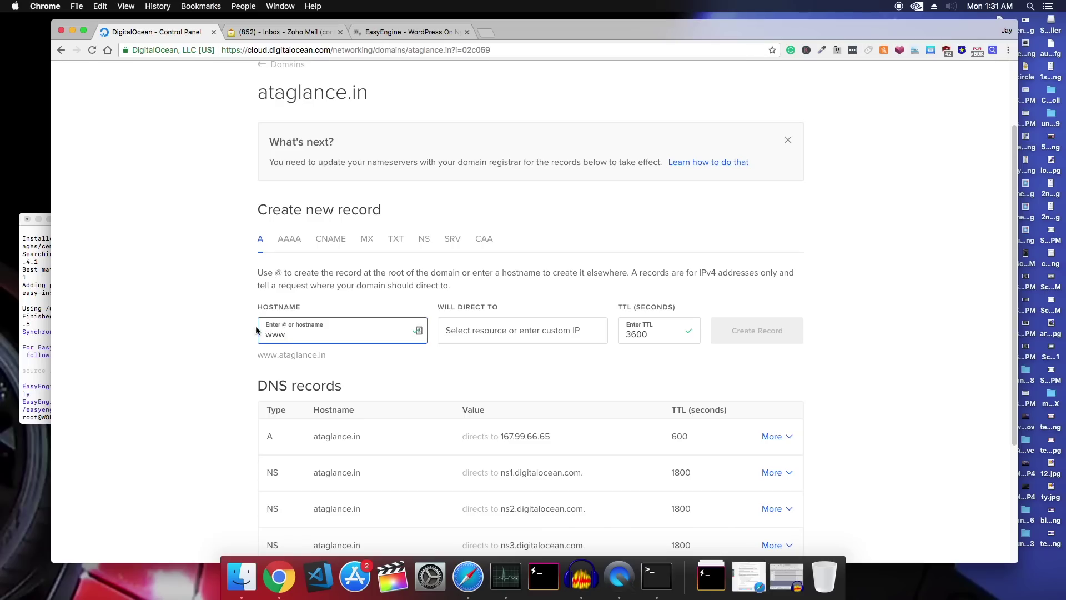
key("Tab")
key("Tab")
key("Return")
scroll(403, 305, "down", 1)
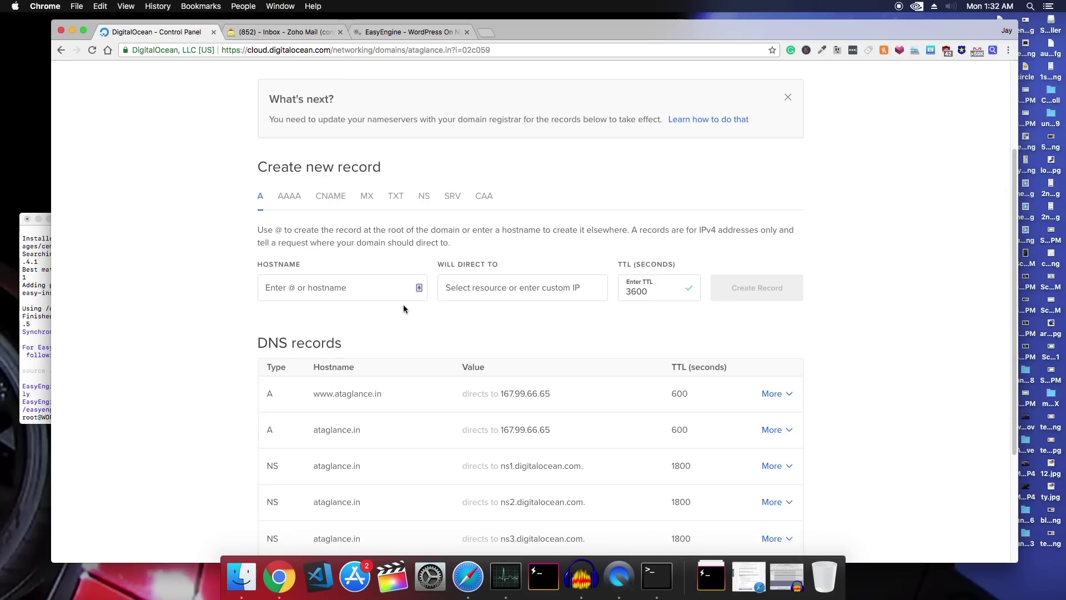
scroll(403, 305, "down", 1)
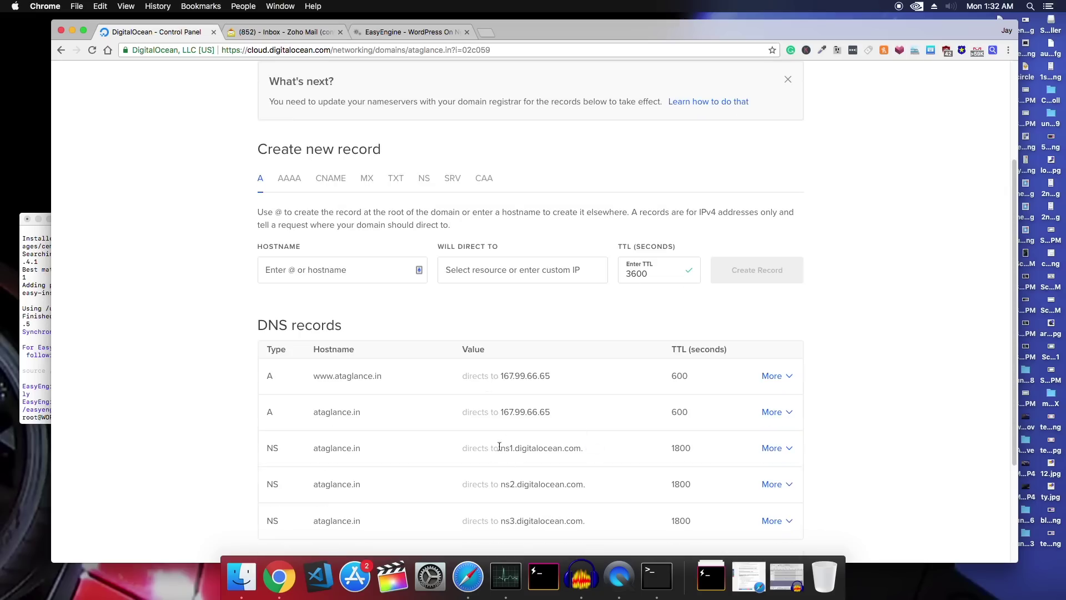
mouse_move(510, 484)
Load godaddy.com in a new tab, with the browser in full screen
left_click(488, 35)
type("godaddy.com")
key("Return")
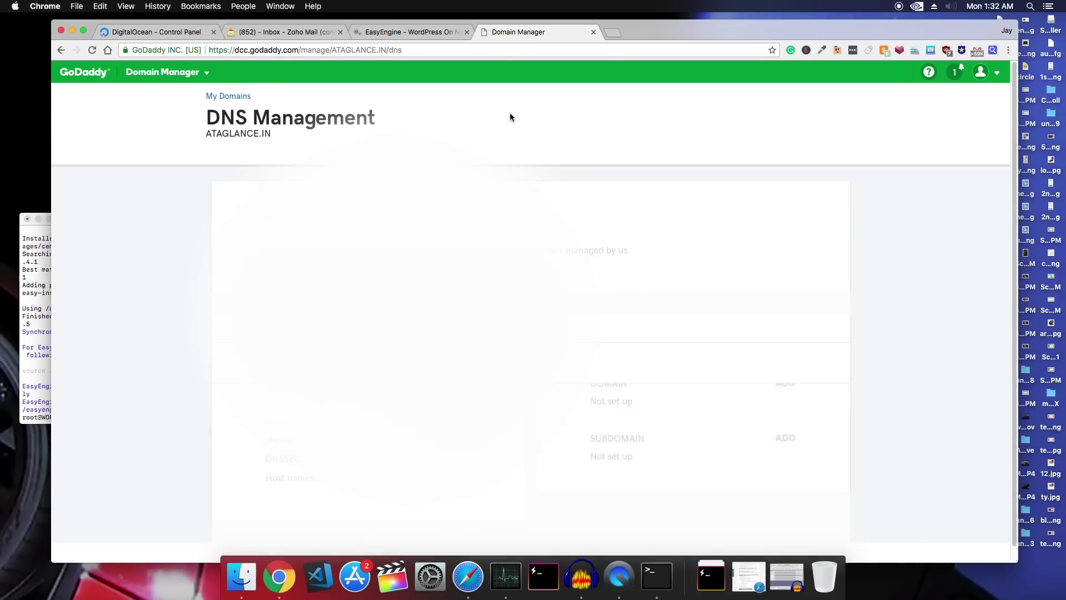
scroll(495, 148, "down", 5)
key("ctrl+super+f")
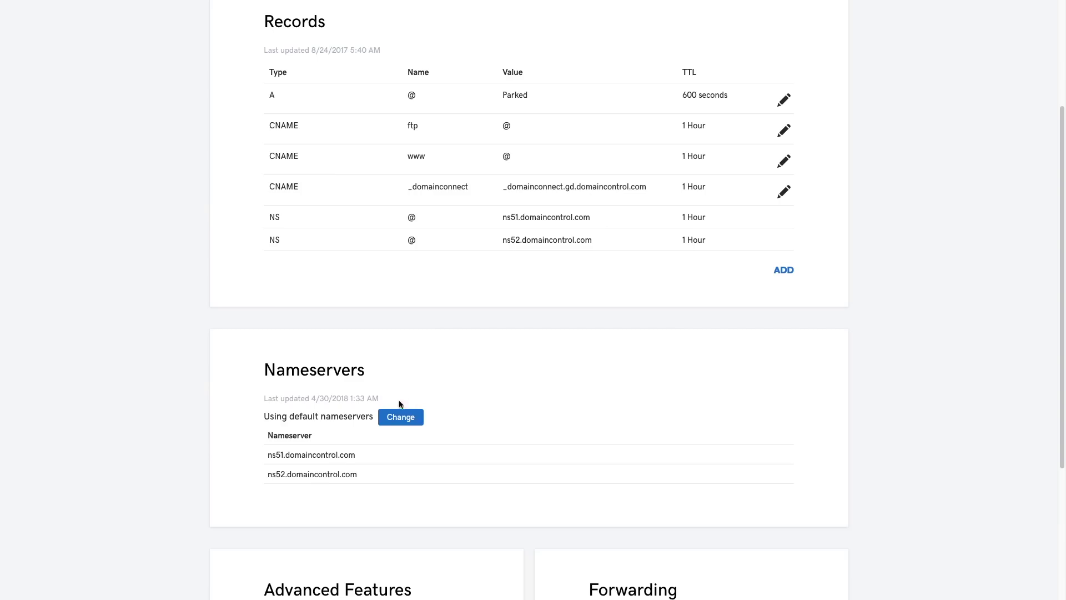
Set custom nameservers ns1.digitalocean.com and ns2.digitalocean.com for the domain
left_click(401, 417)
left_click(340, 436)
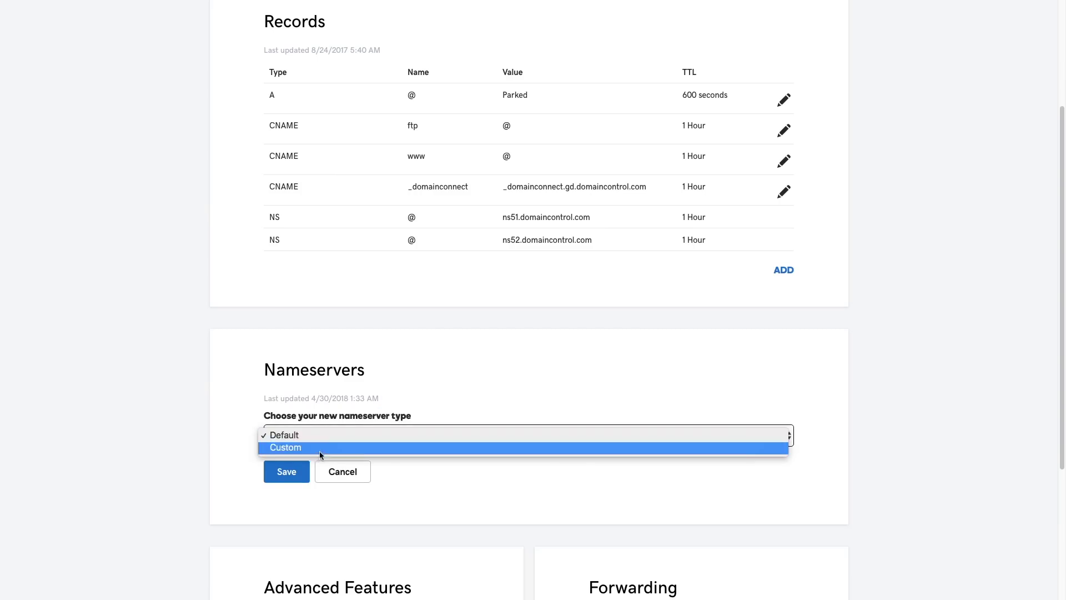
left_click(319, 451)
left_click(360, 496)
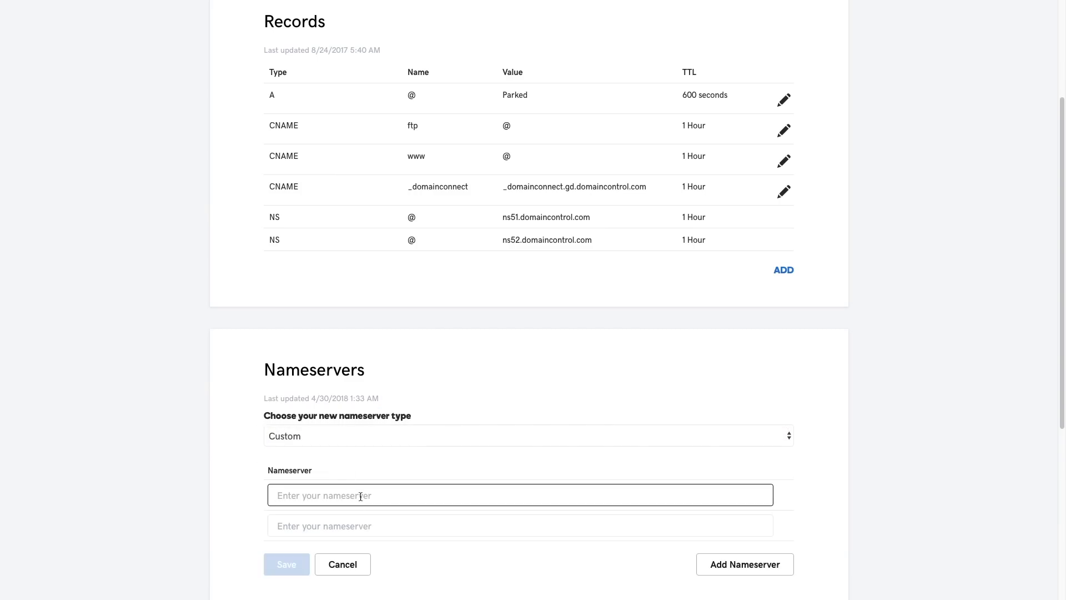
type("ns1.difgi")
key("BackSpace")
key("BackSpace")
key("BackSpace")
type("gitalocean.com")
key("ctrl+a")
key("Tab")
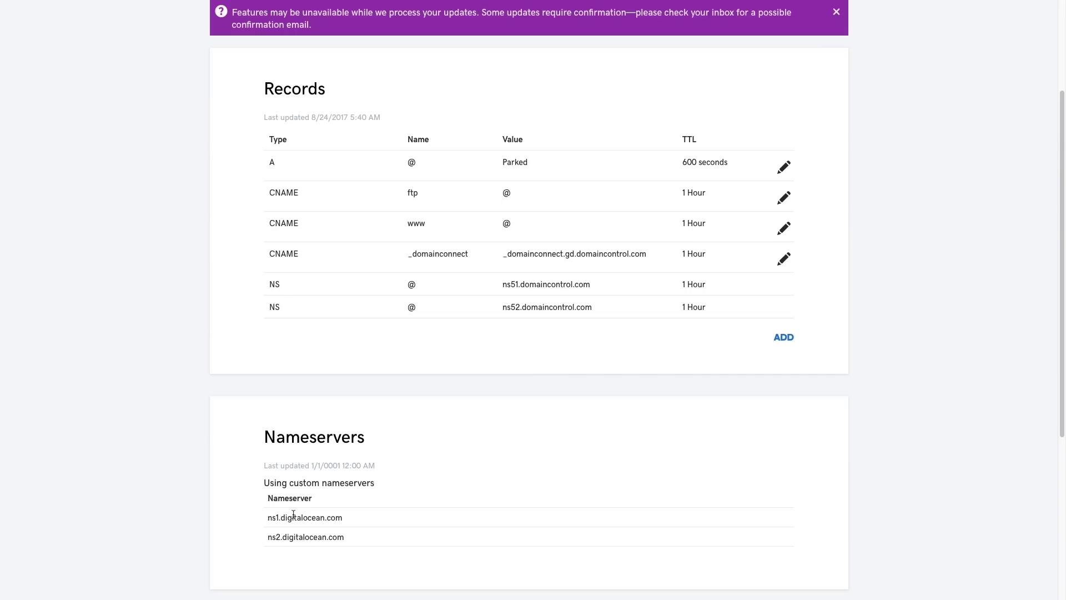
key("ctrl+Tab")
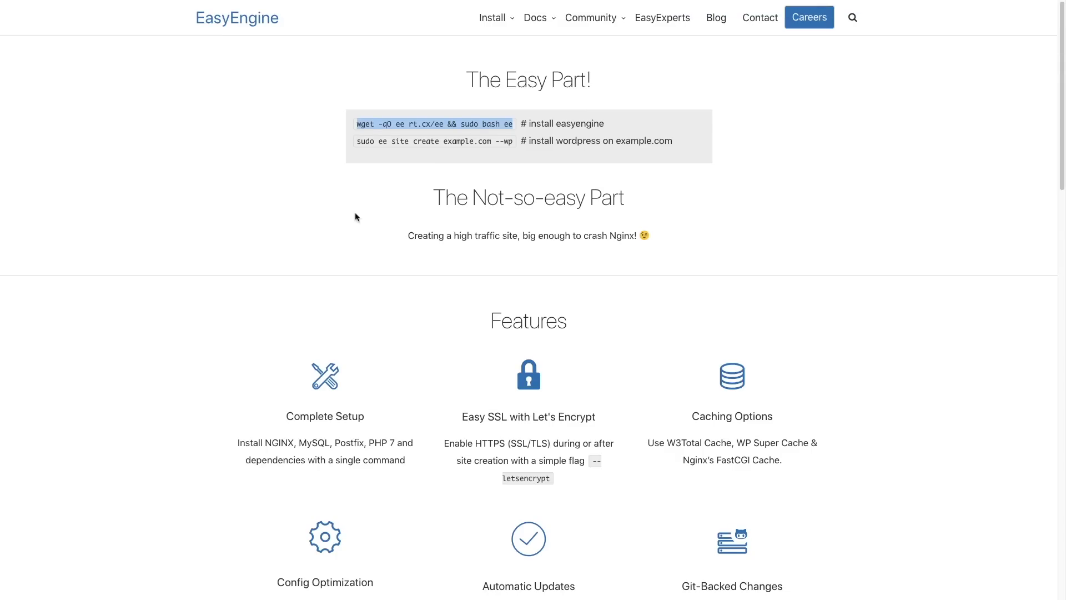
Paste 'sudo ee site create ataglance.in --wp' at the server prompt, replacing example.com
left_click_drag(358, 142, 515, 142)
key("super+c")
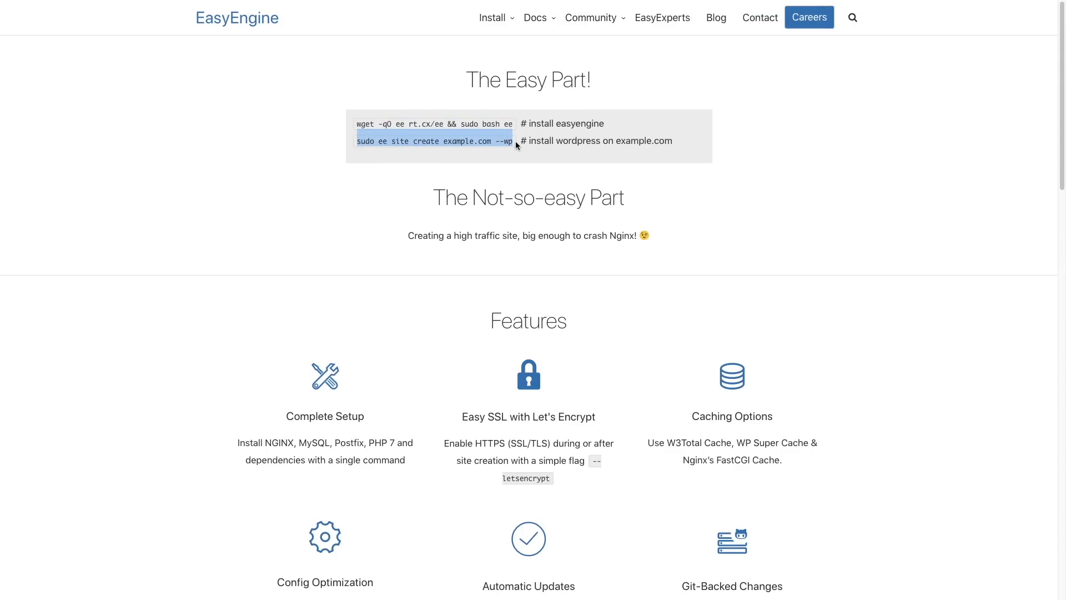
key("super+Tab")
key("super+v")
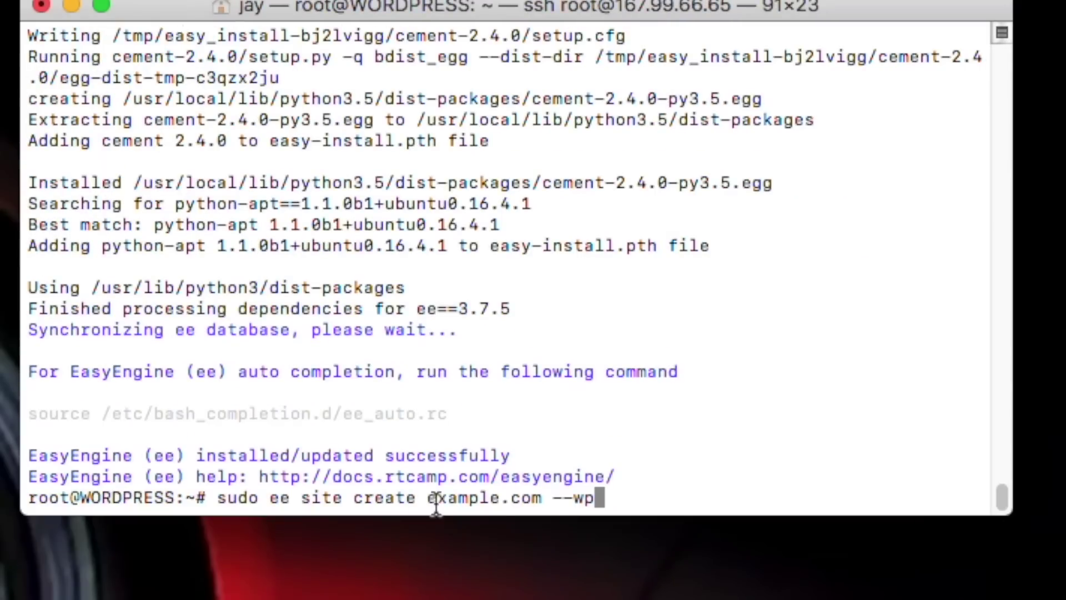
left_click(562, 498, "alt")
key("BackSpace")
key("BackSpace")
key("BackSpace")
key("BackSpace")
key("BackSpace")
key("BackSpace")
key("BackSpace")
key("BackSpace")
key("BackSpace")
key("BackSpace")
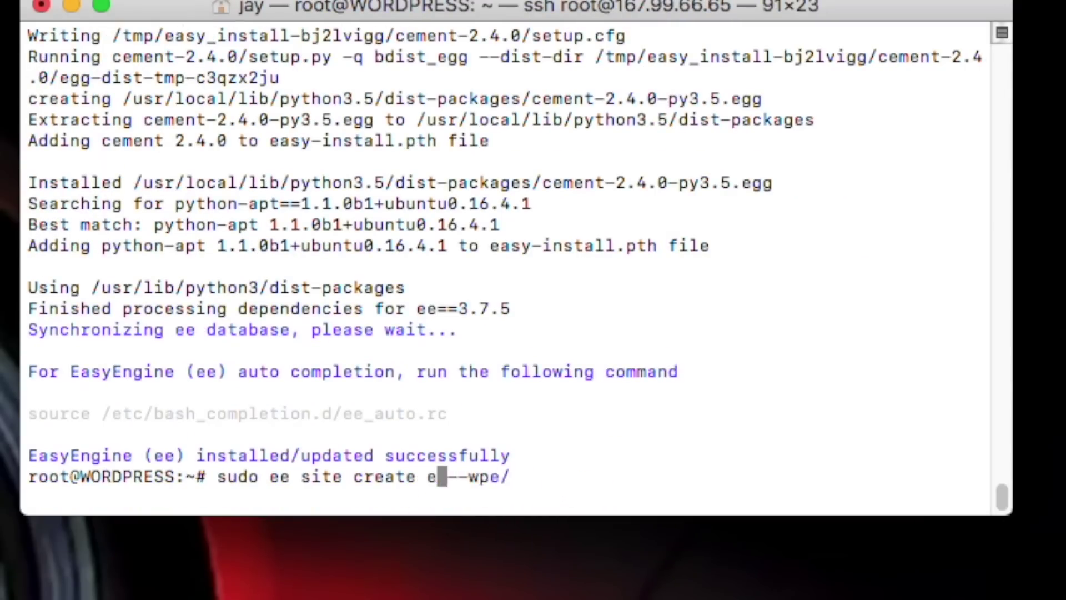
type("ataglance.in")
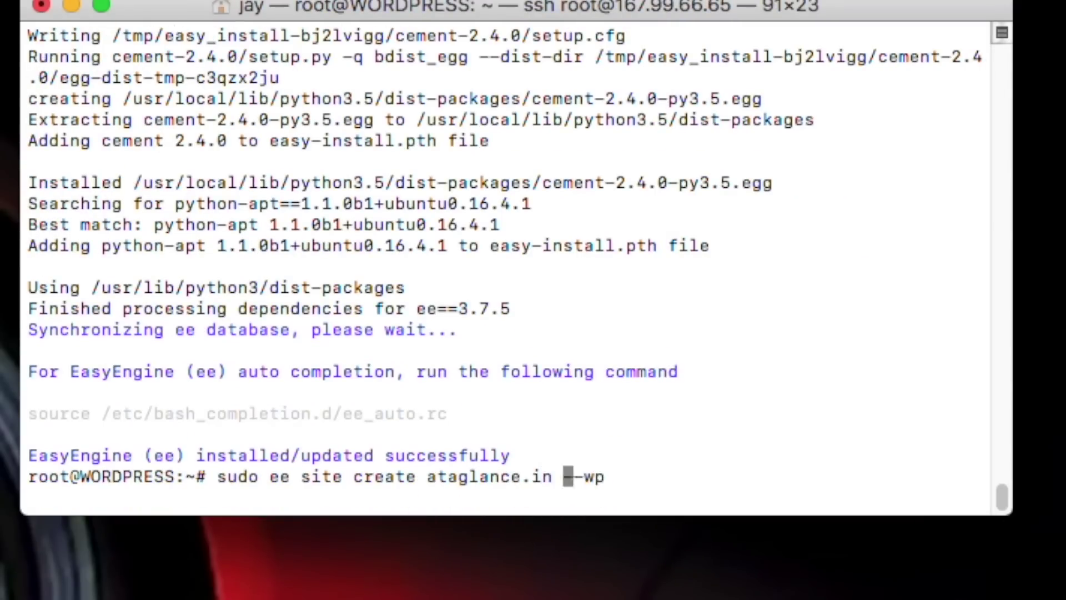
key("ctrl+e")
Look up the --wpfc caching option on EasyEngine's site create docs page
key("super+Tab")
left_click(278, 145)
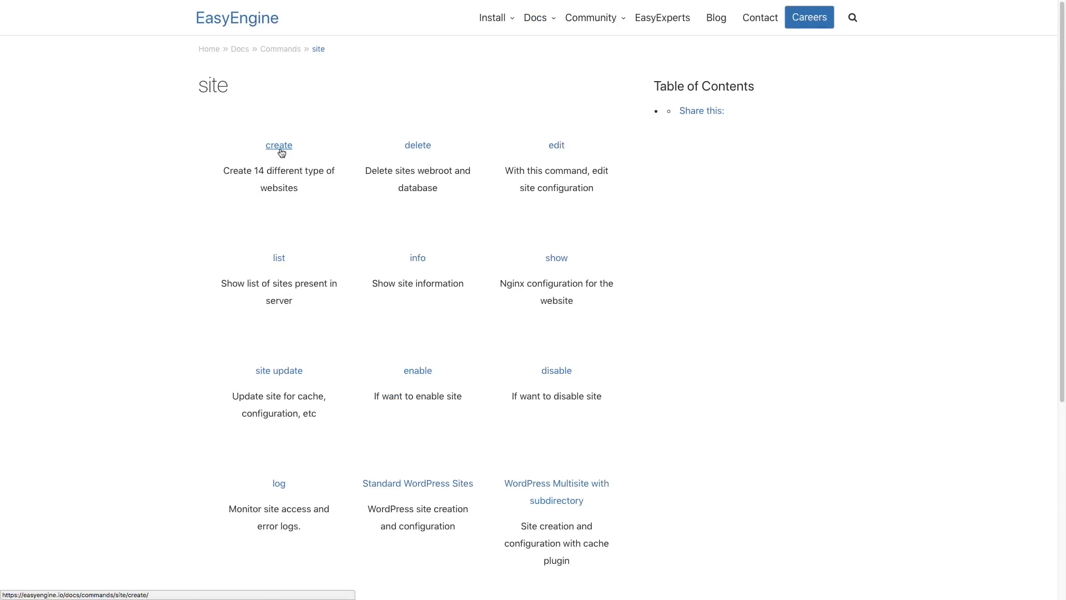
left_click(281, 150)
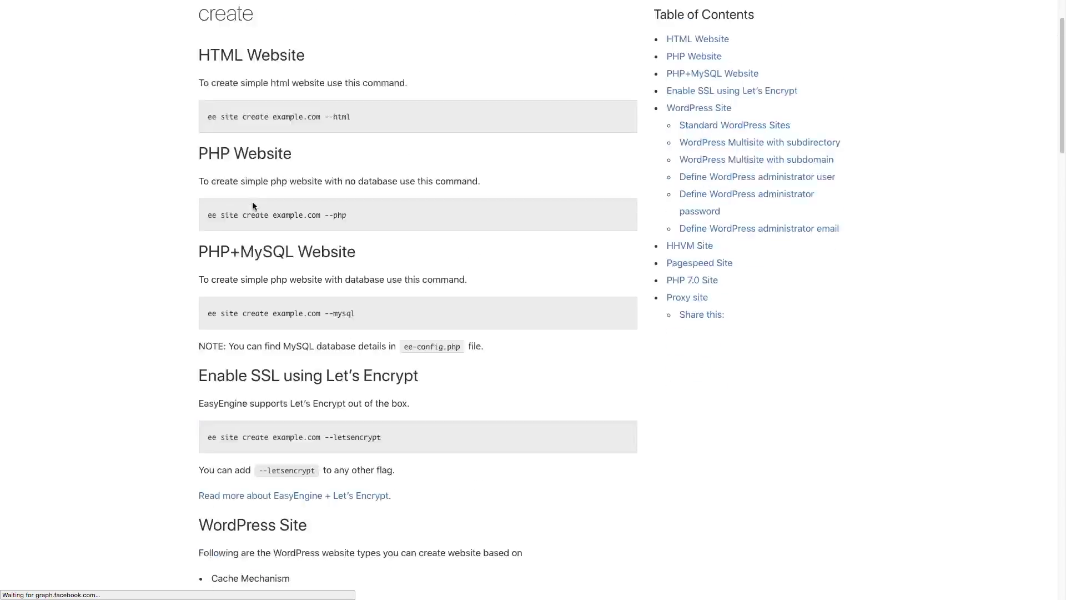
scroll(267, 214, "down", 2)
scroll(267, 219, "down", 6)
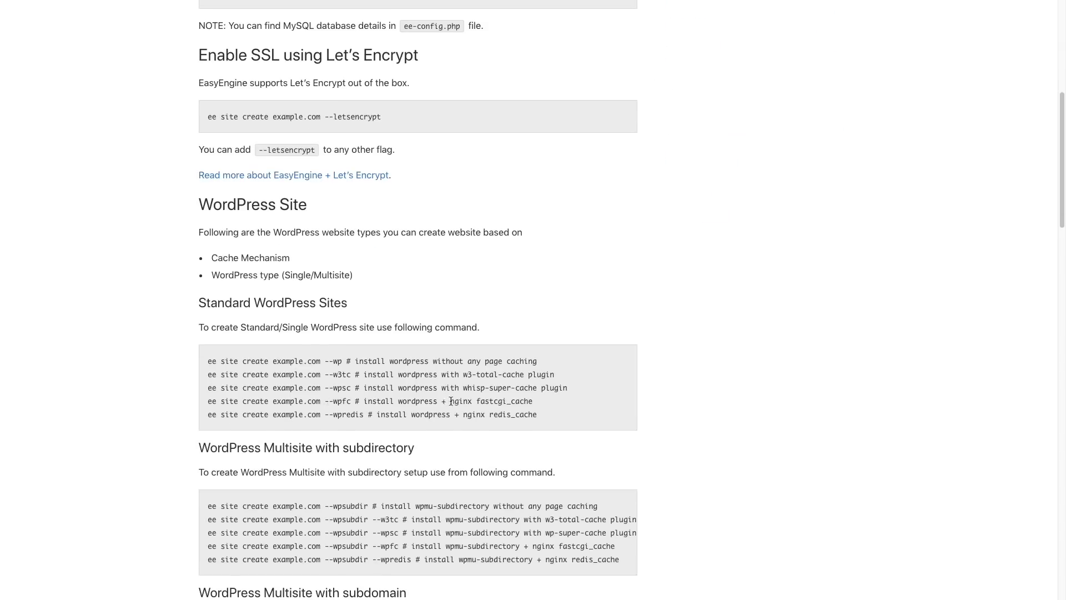
left_click_drag(451, 401, 533, 401)
scroll(527, 391, "down", 1)
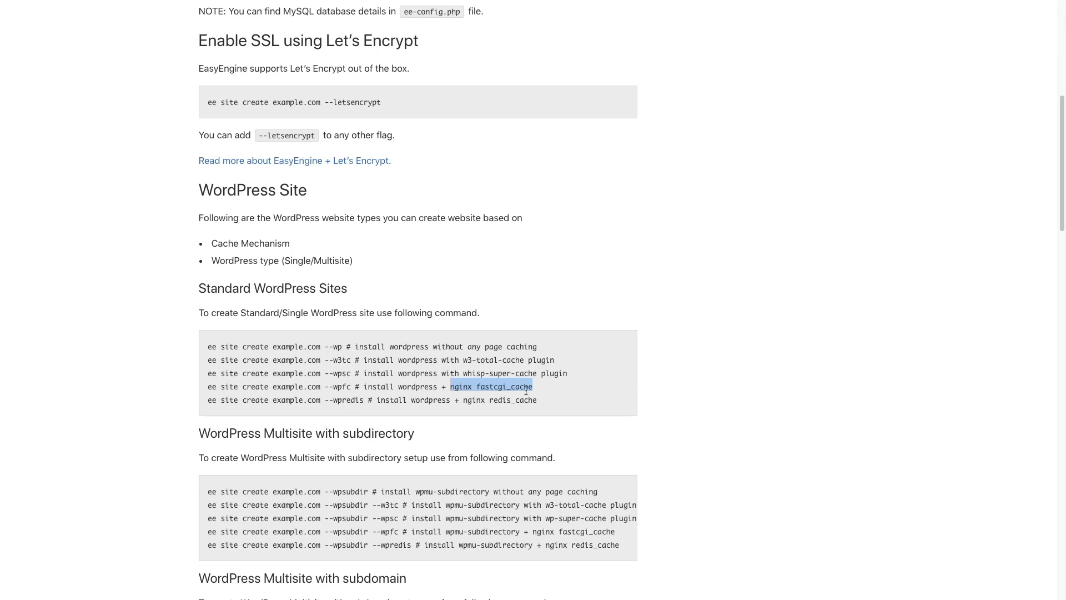
key("super+Tab")
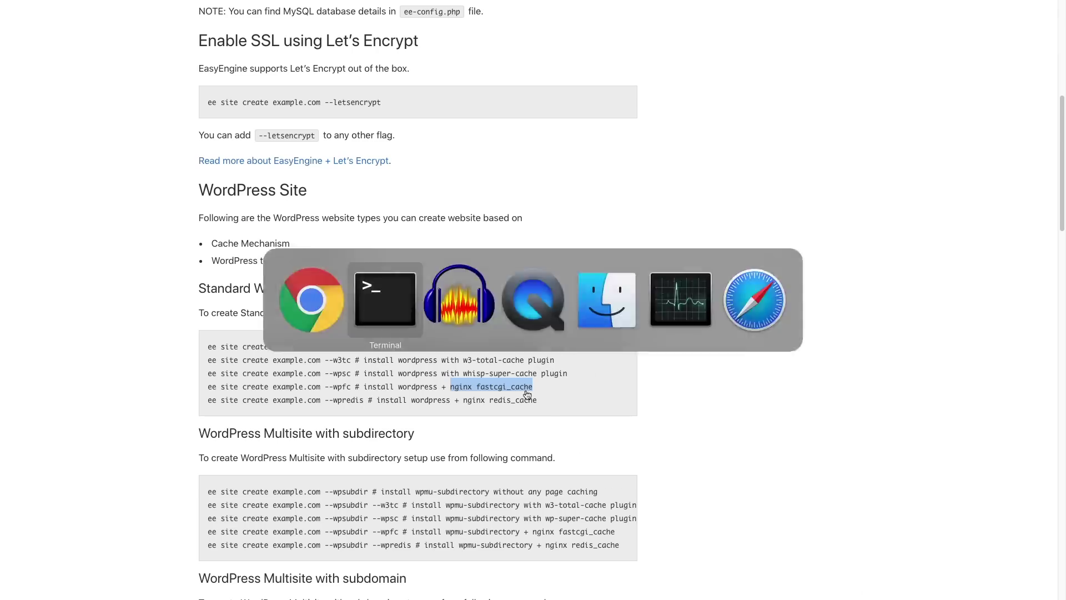
Run 'sudo ee site create ataglance.in --wpfc --php7 --letsencrypt' and agree to install PHP 7.0
type("f")
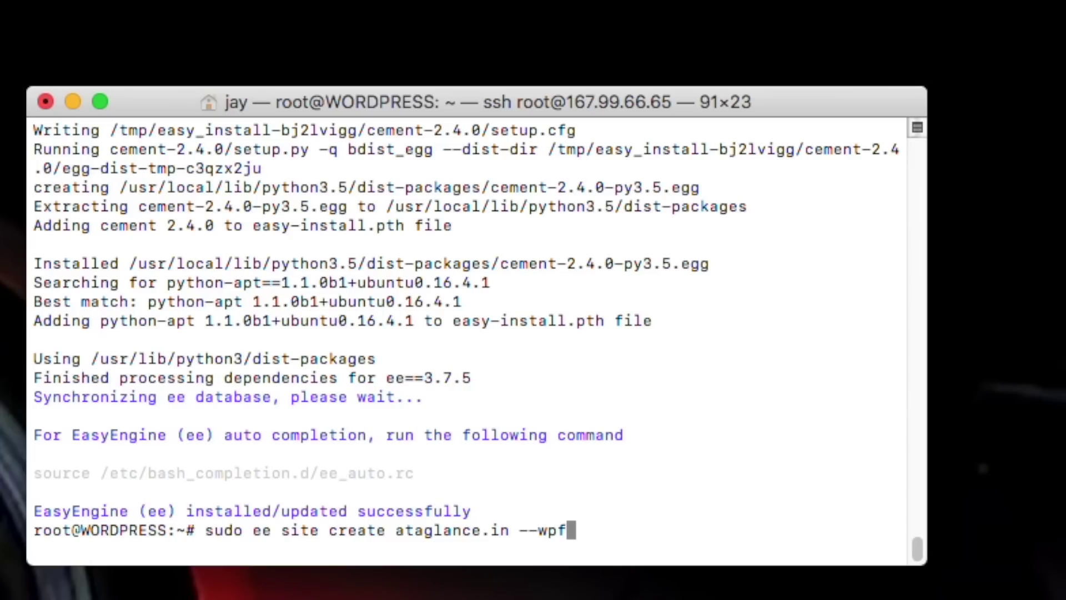
type("c --php")
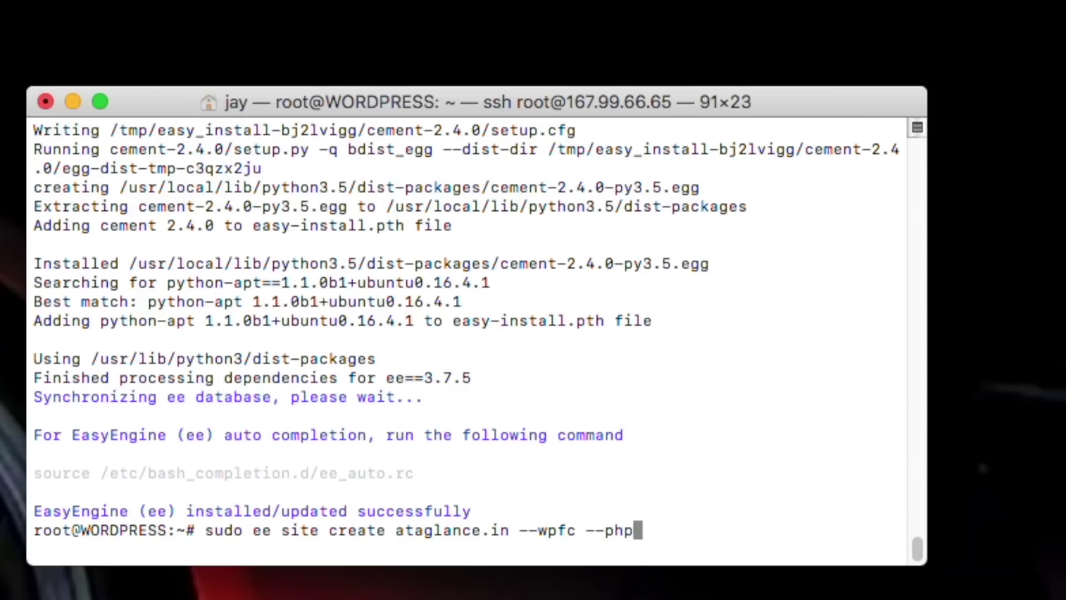
type("7")
key("BackSpace")
key("BackSpace")
key("BackSpace")
key("BackSpace")
type("php7")
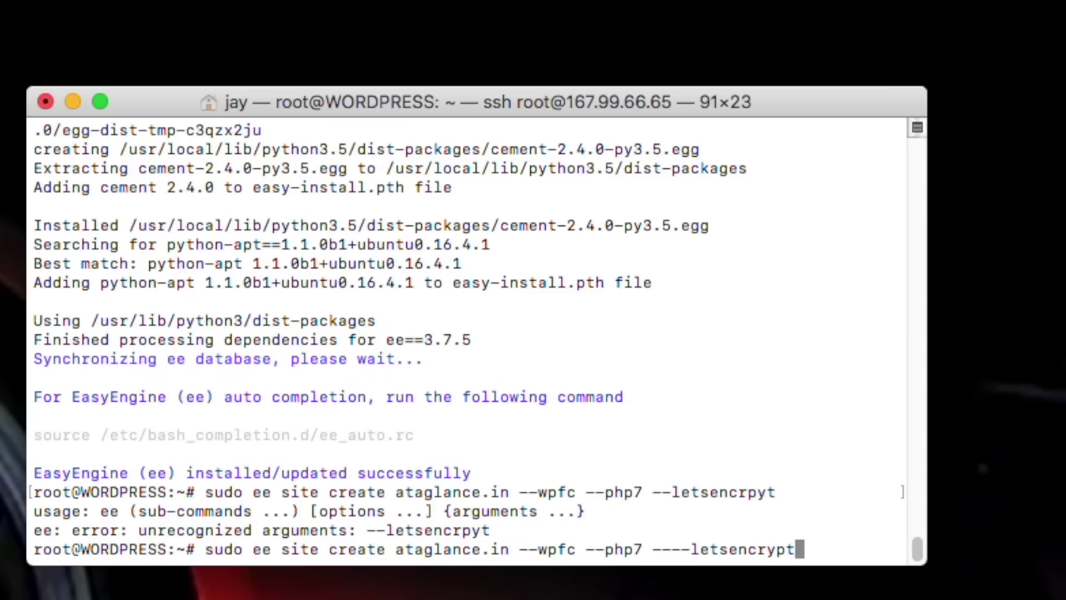
key("Left")
key("Left")
key("Left")
key("Left")
key("Left")
key("Left")
key("Left")
key("Left")
key("Left")
key("Left")
key("Left")
key("Left")
key("BackSpace")
key("BackSpace")
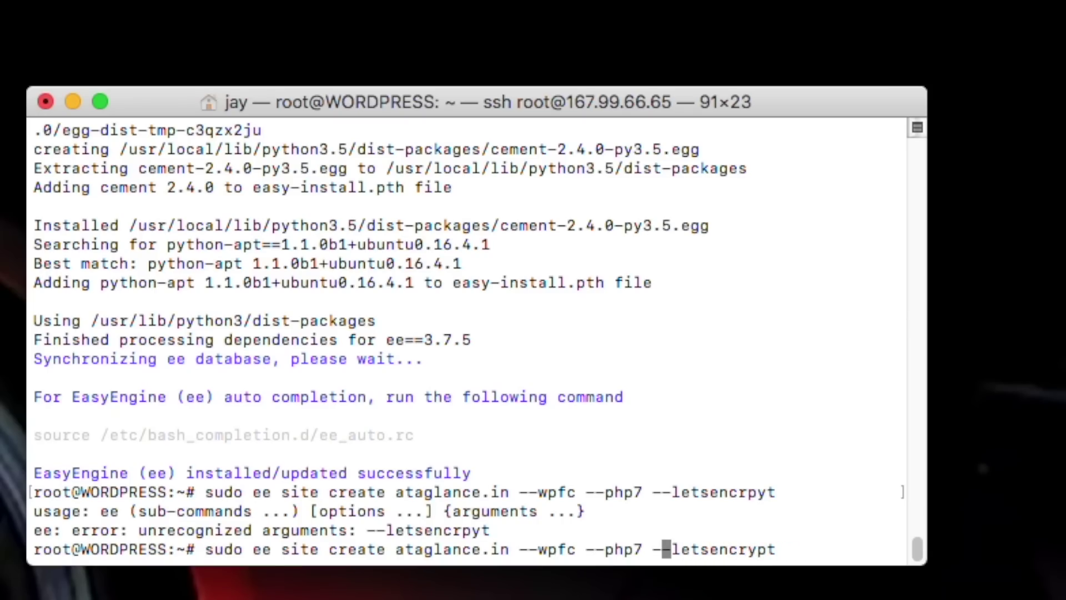
key("Return")
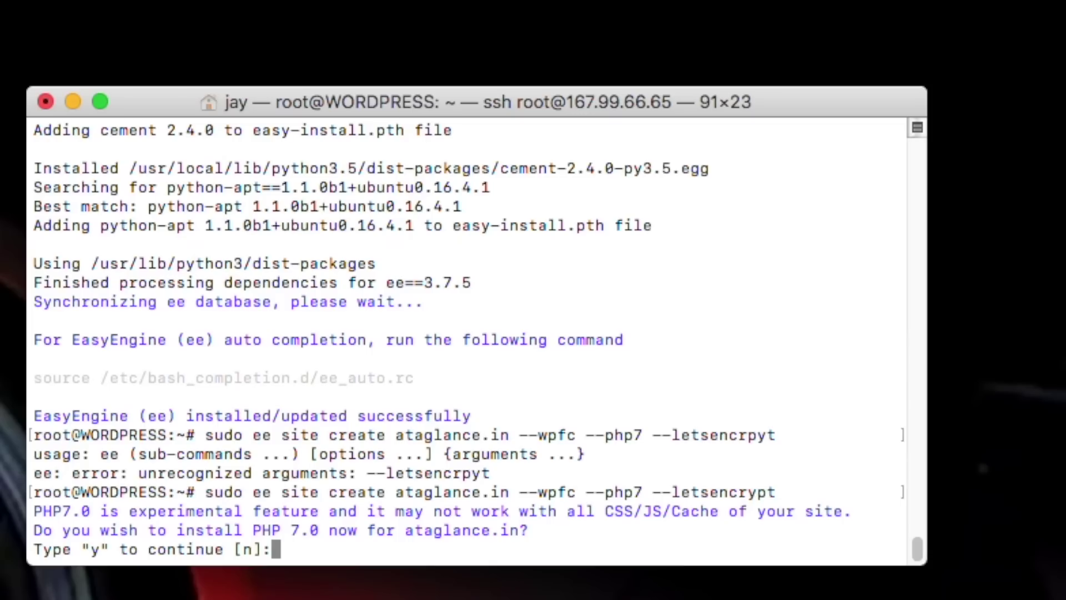
type("y")
key("Return")
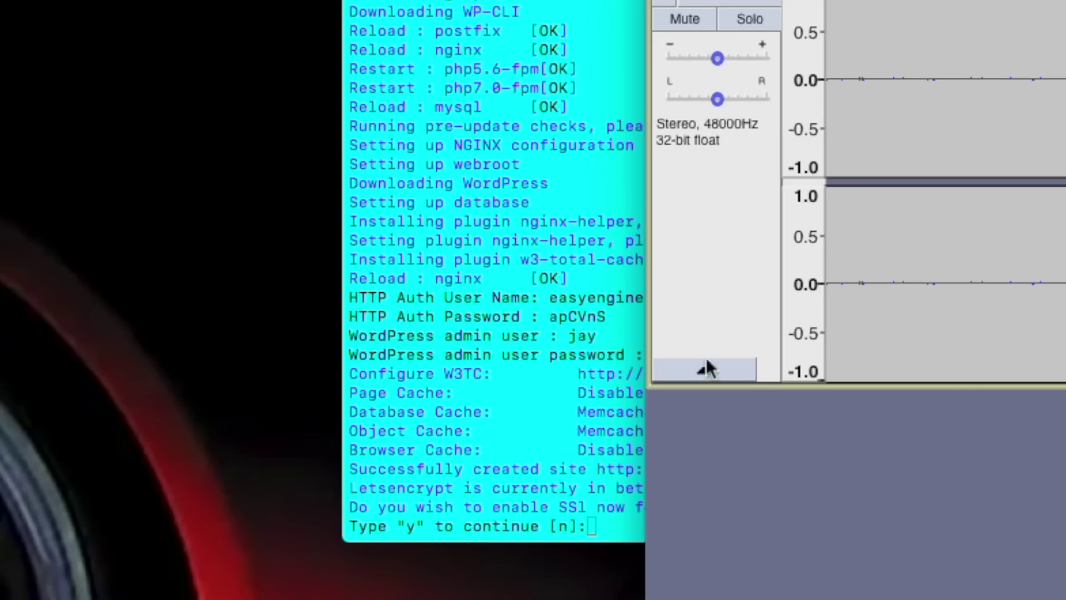
left_click(604, 355)
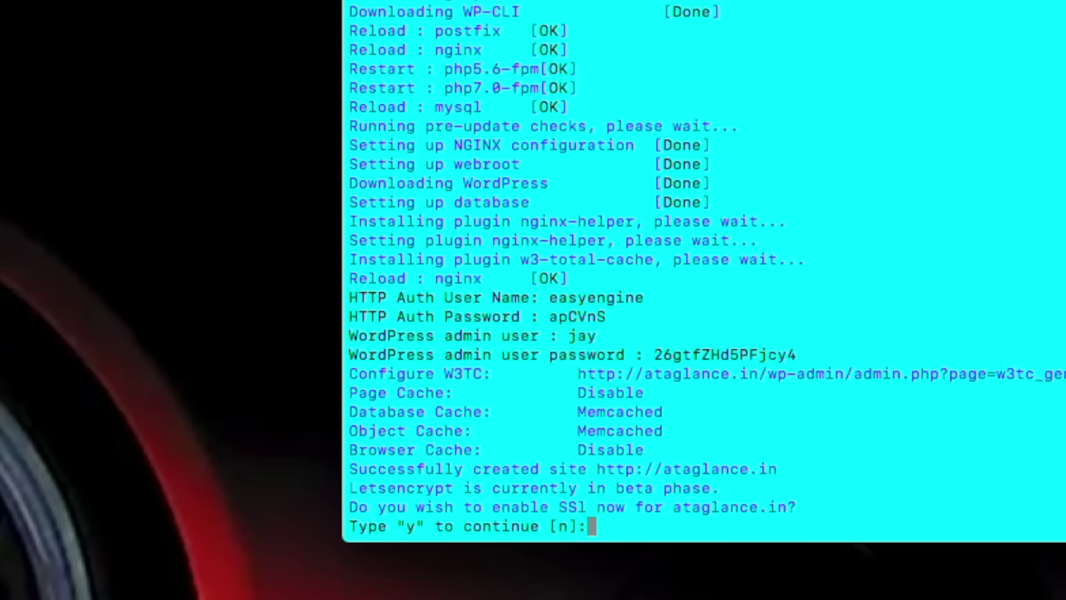
Confirm enabling SSL, then load ataglance.in/wp-login.php in Chrome
type("y")
key("Return")
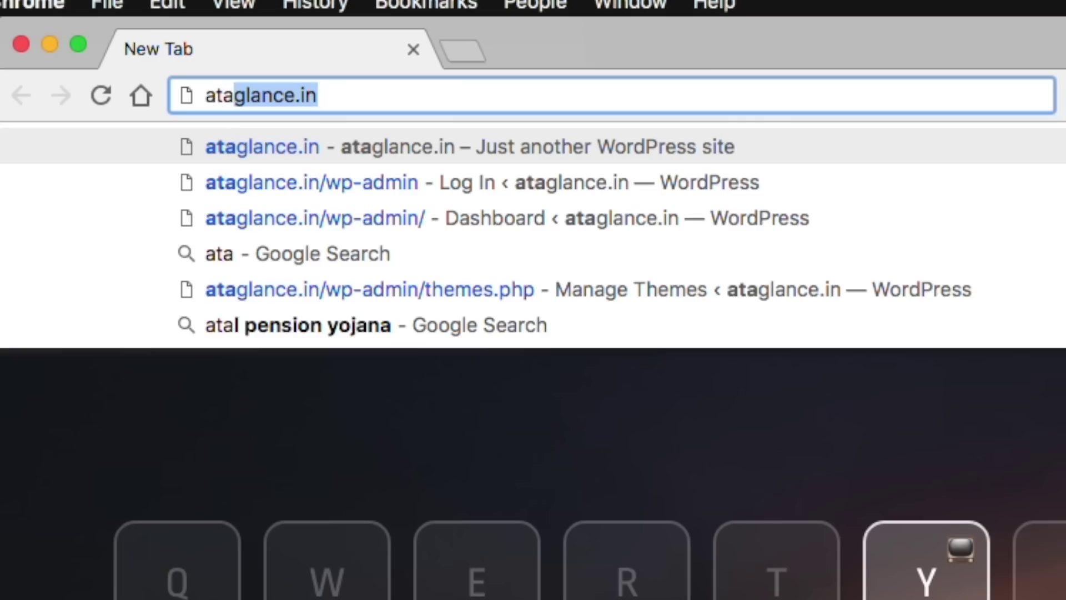
key("Right")
type("/")
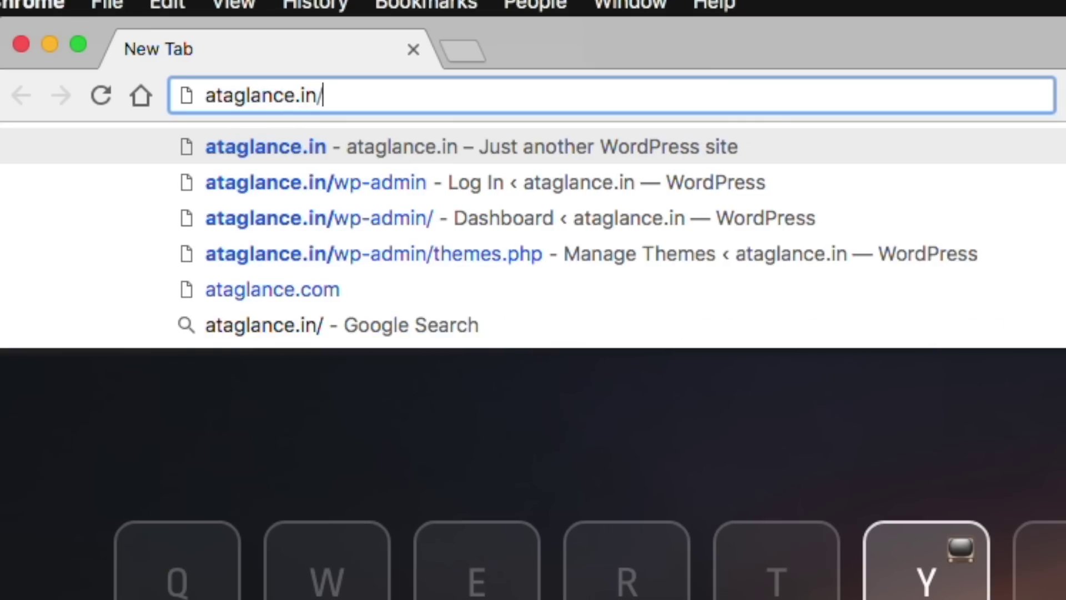
type("wp-logi")
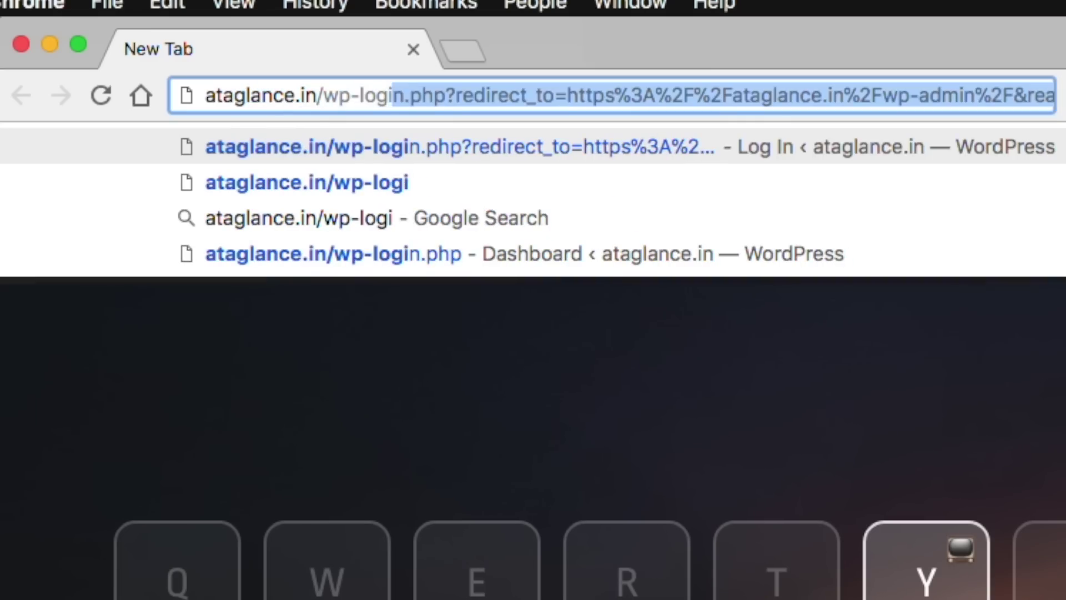
type("n.")
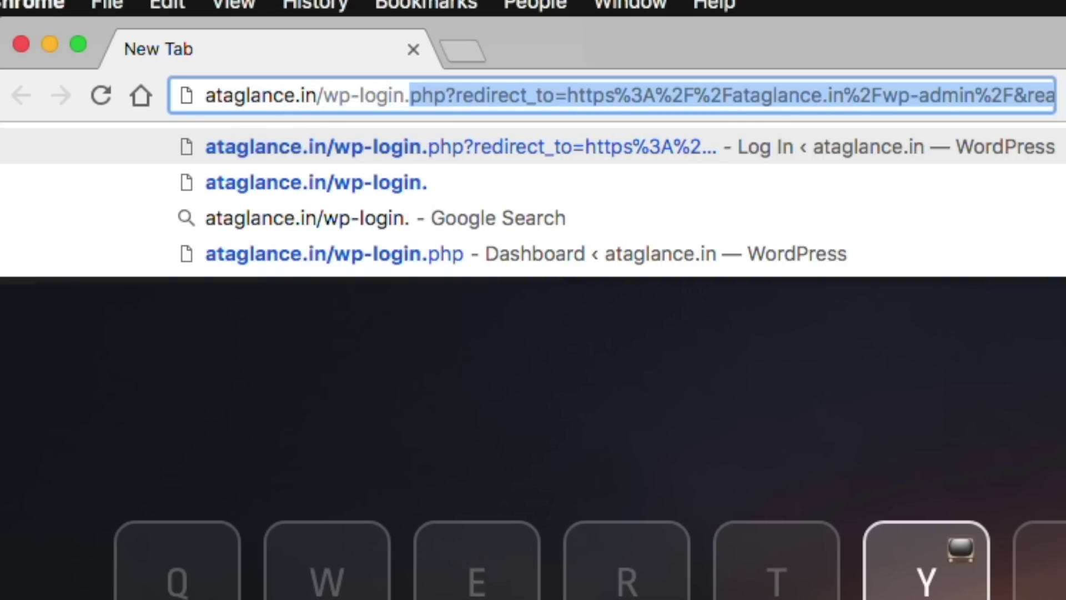
type("php")
key("Return")
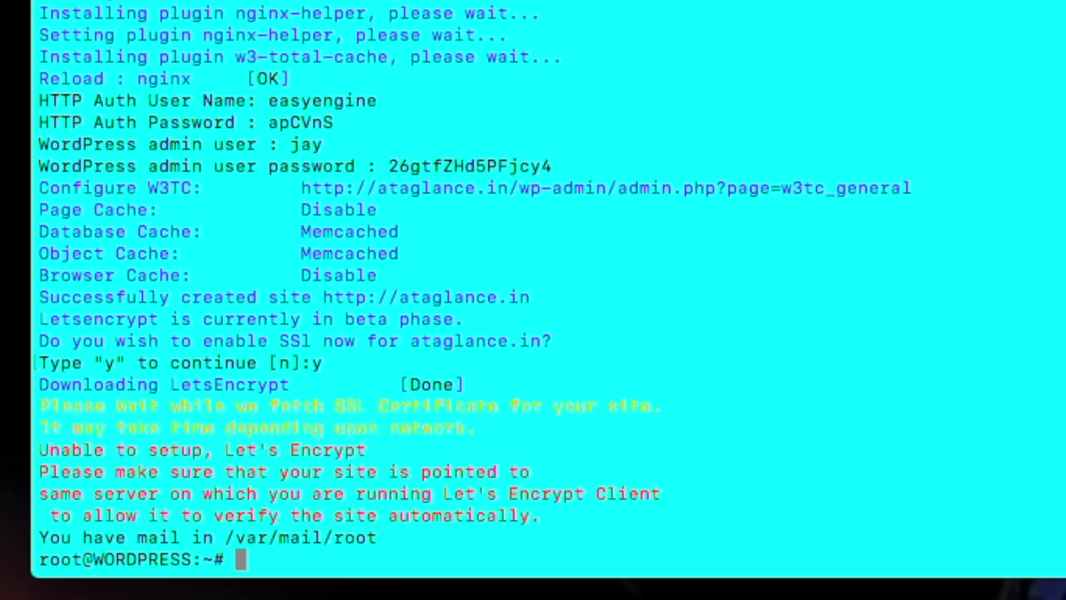
Add the ppa:certbot/certbot repository and refresh packages with sudo apt-get update
type("sudo add-apt-repository ppa:certbot")
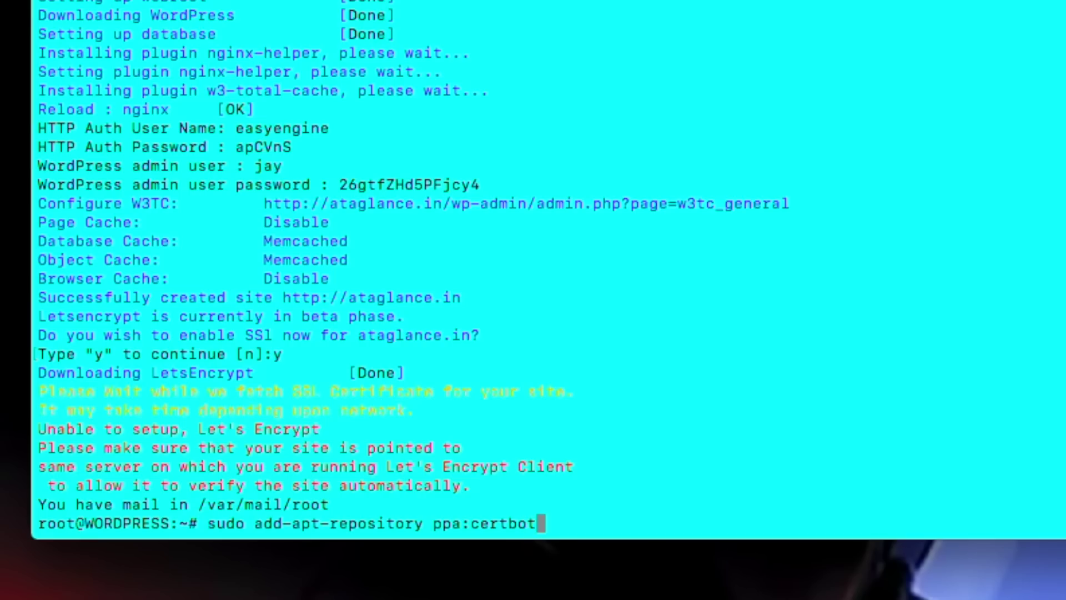
type("/certbot")
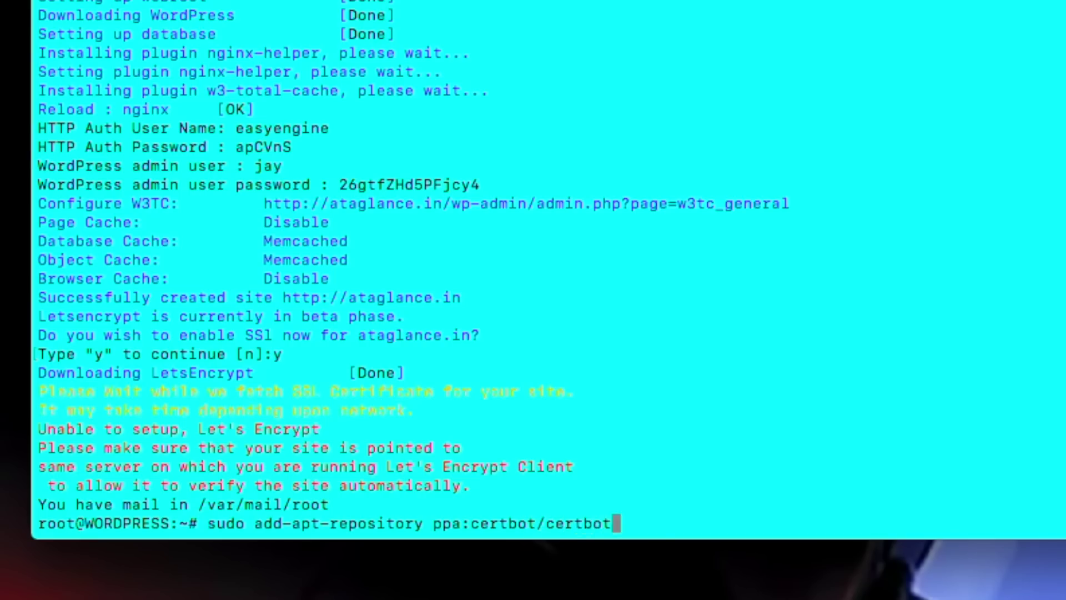
key("Return")
key("Return")
type("sudo ap")
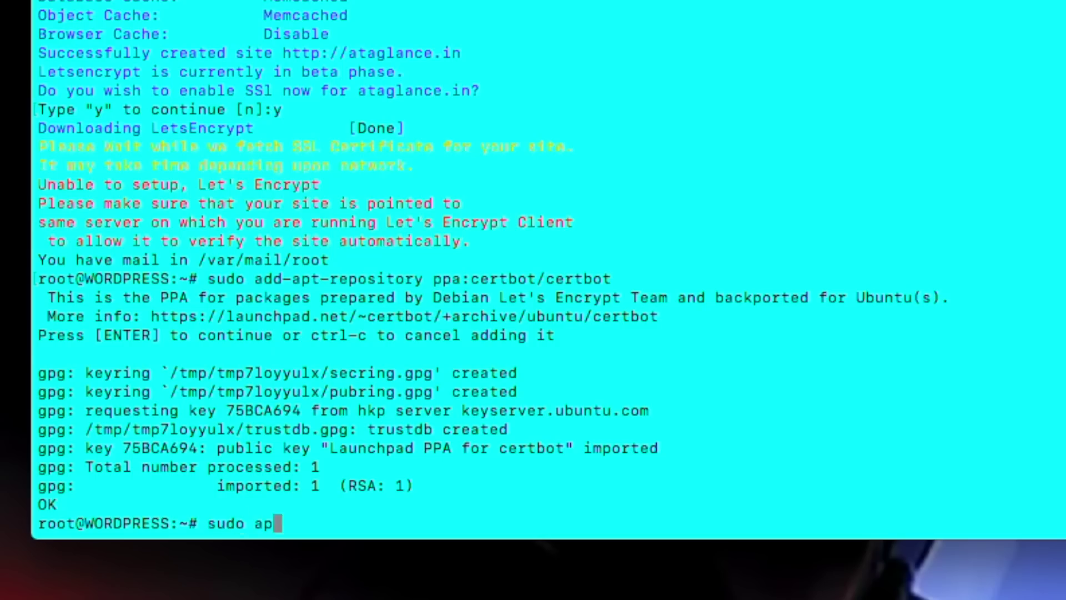
type("t-get update")
key("Return")
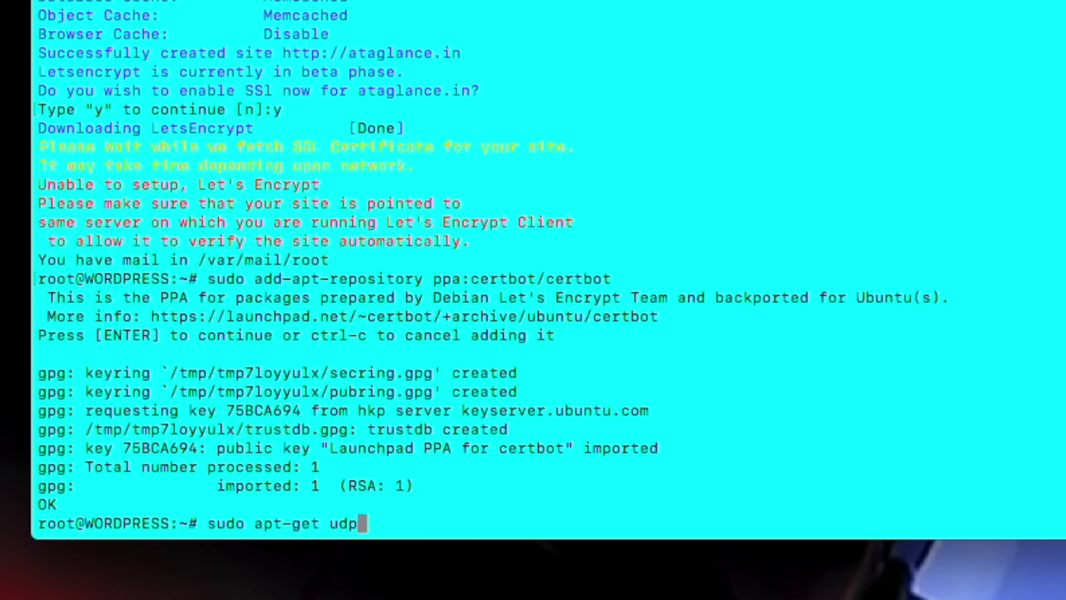
key("BackSpace")
key("BackSpace")
type("pdate")
key("Return")
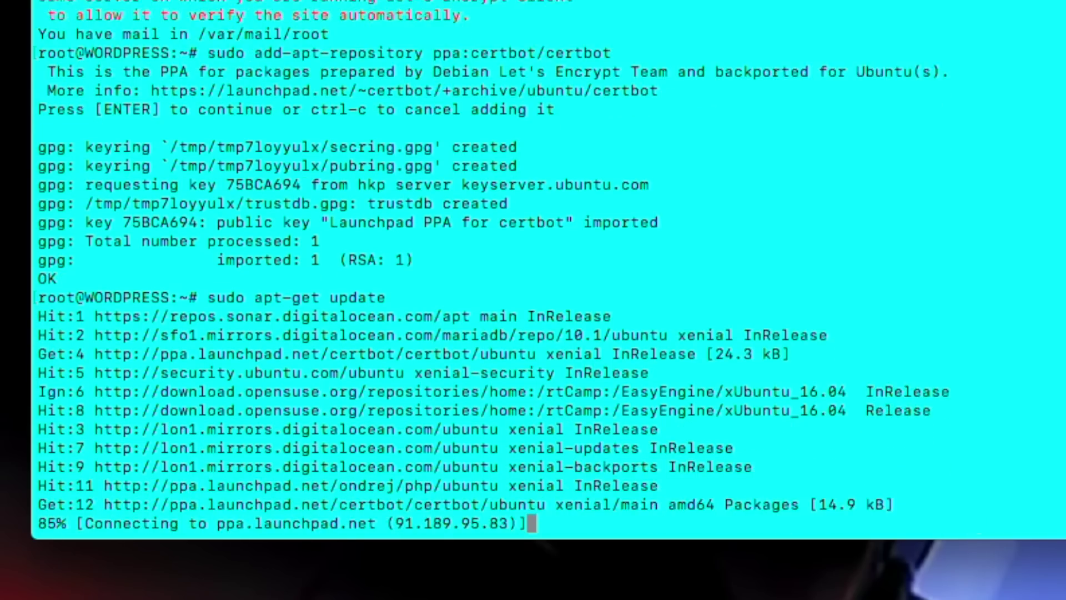
Install python-certbot-nginx with apt-get, answering Y
type("sudo apt-get ")
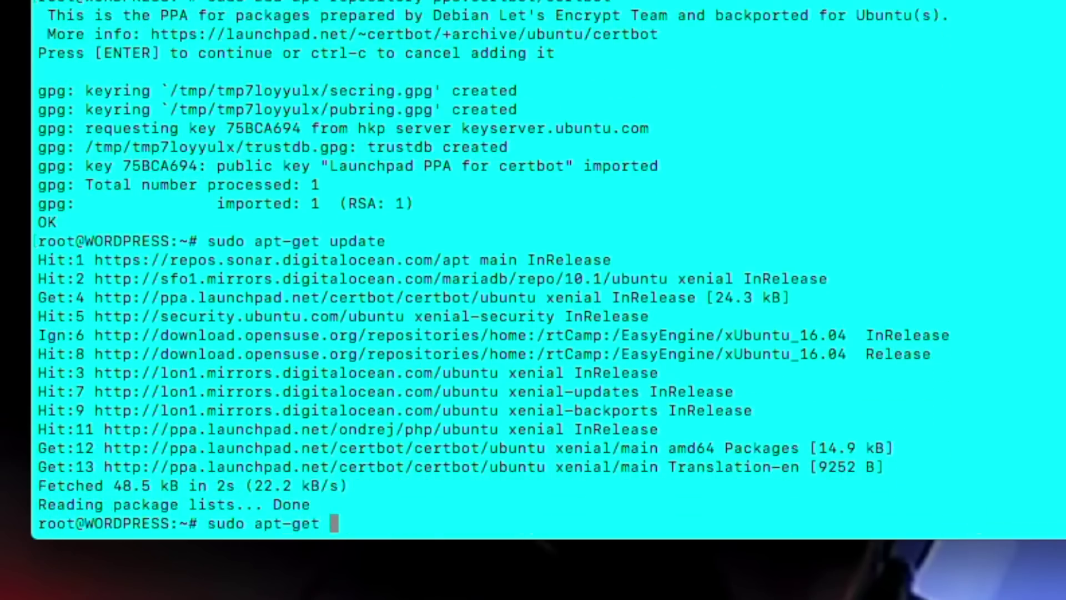
type("install python-certbot-nginx")
key("Return")
type("Y")
key("Return")
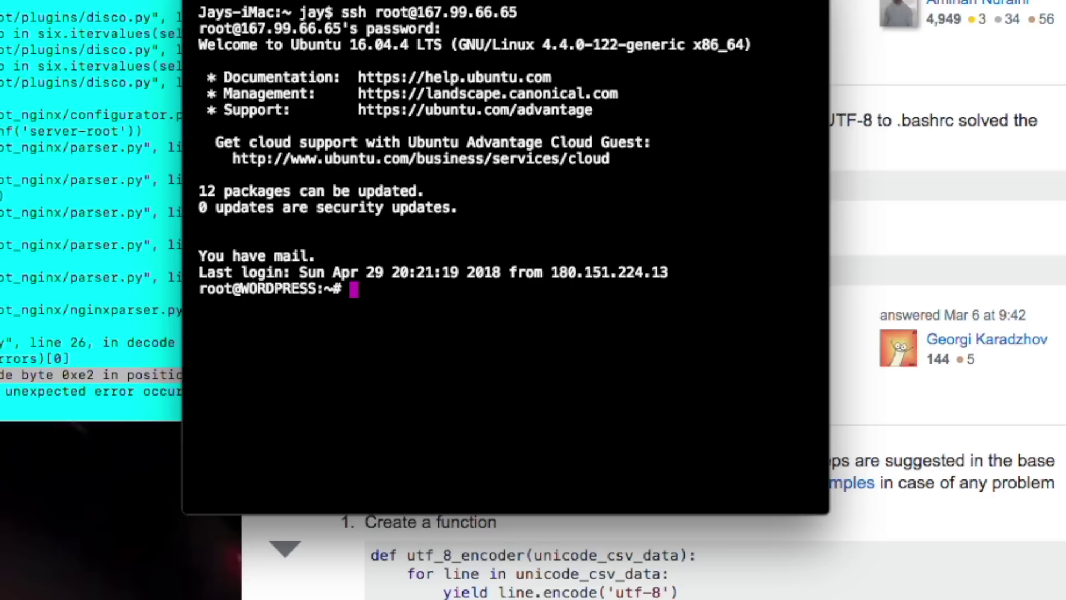
Run sudo certbot --nginx with the account e-mail, agree, cover all domains, choose redirect (2)
type("sudo")
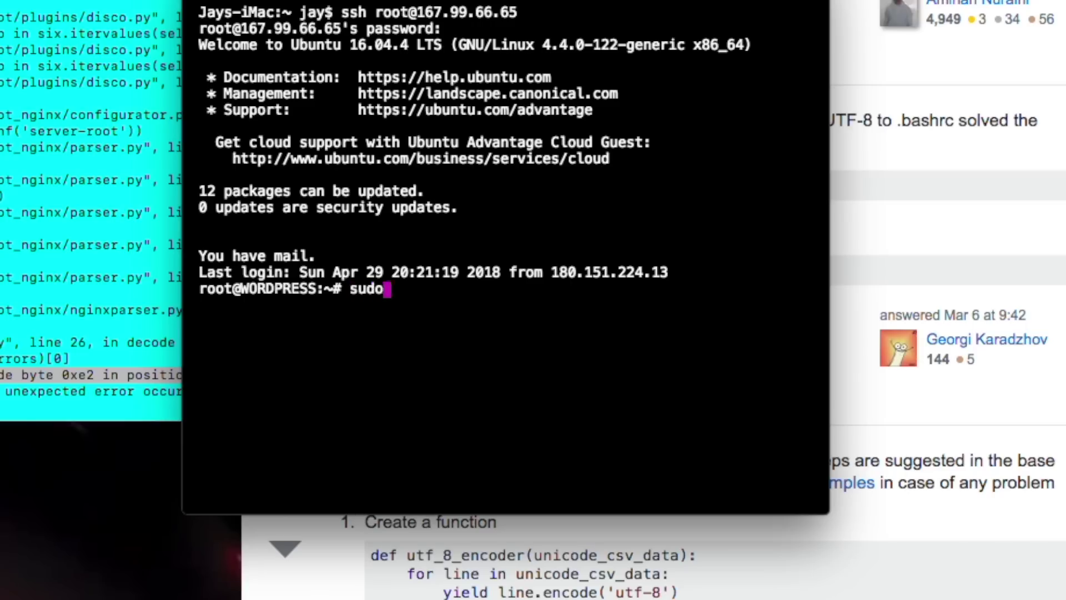
type(" certbot ")
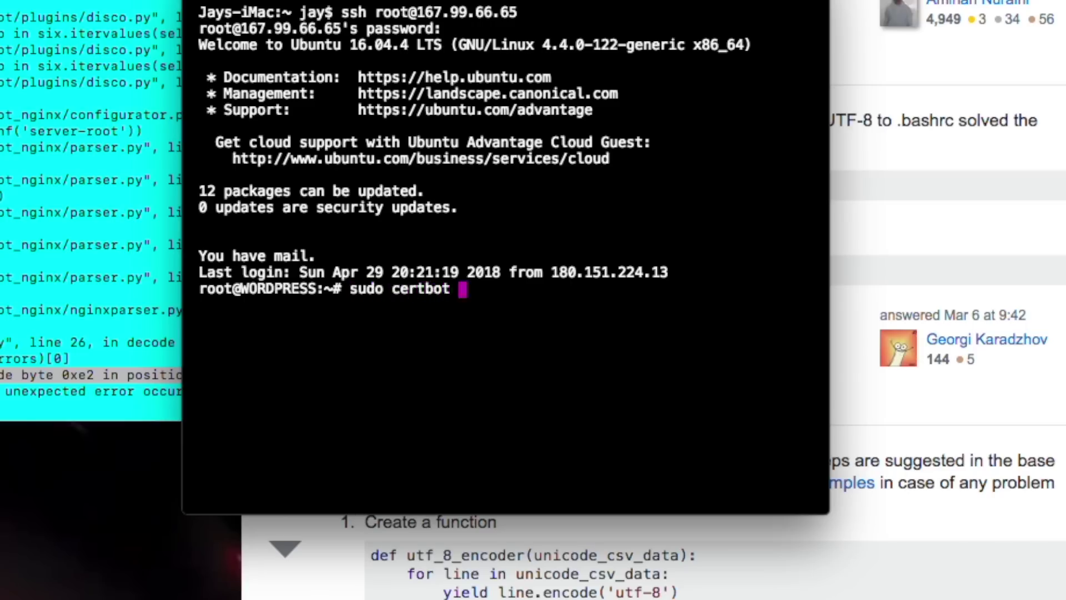
type("--nginx")
key("Return")
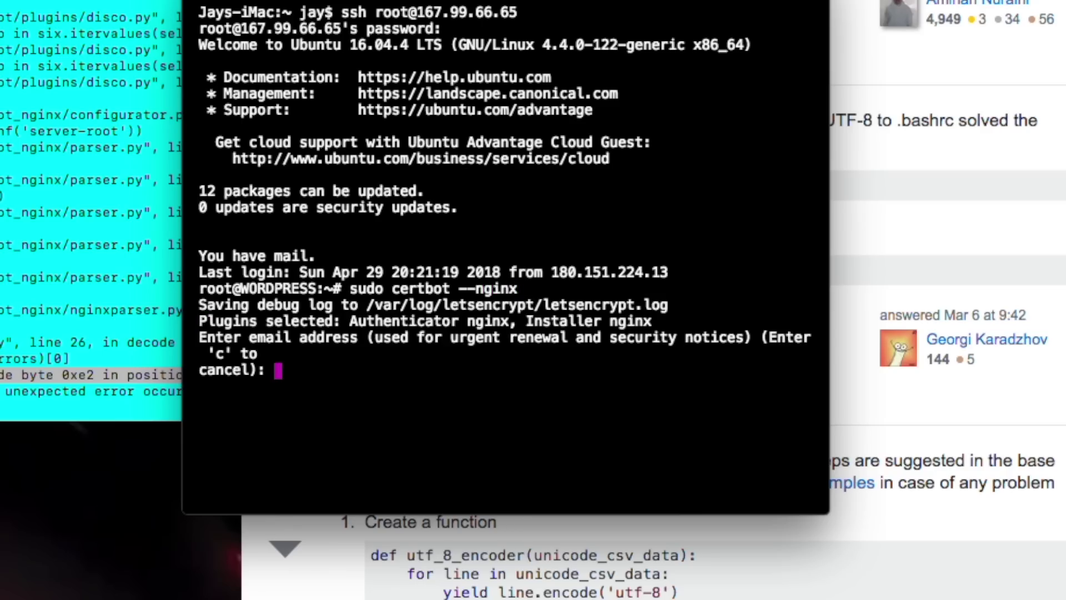
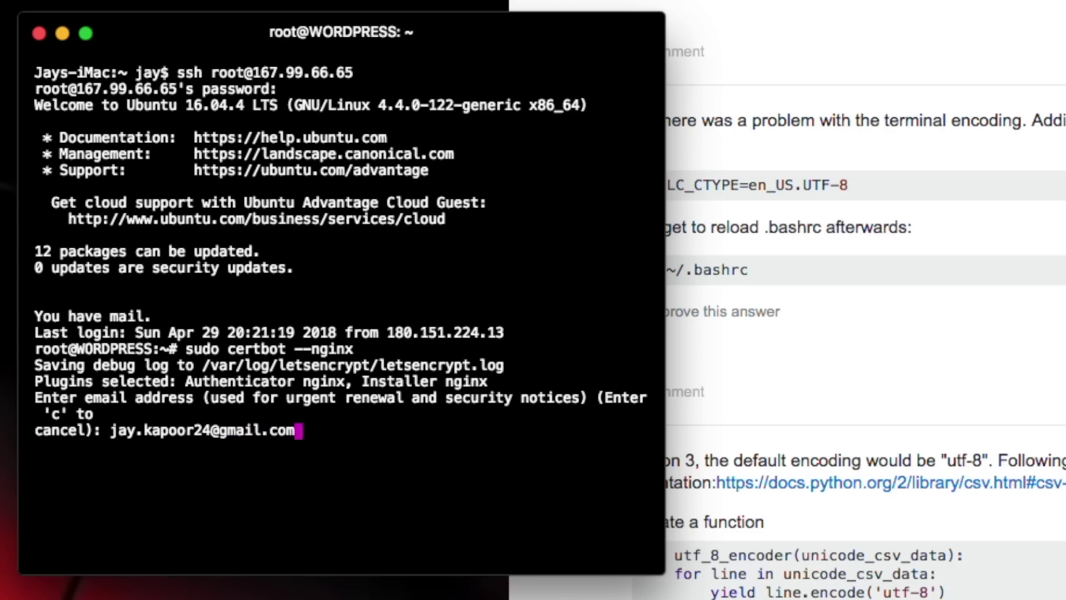
key("Return")
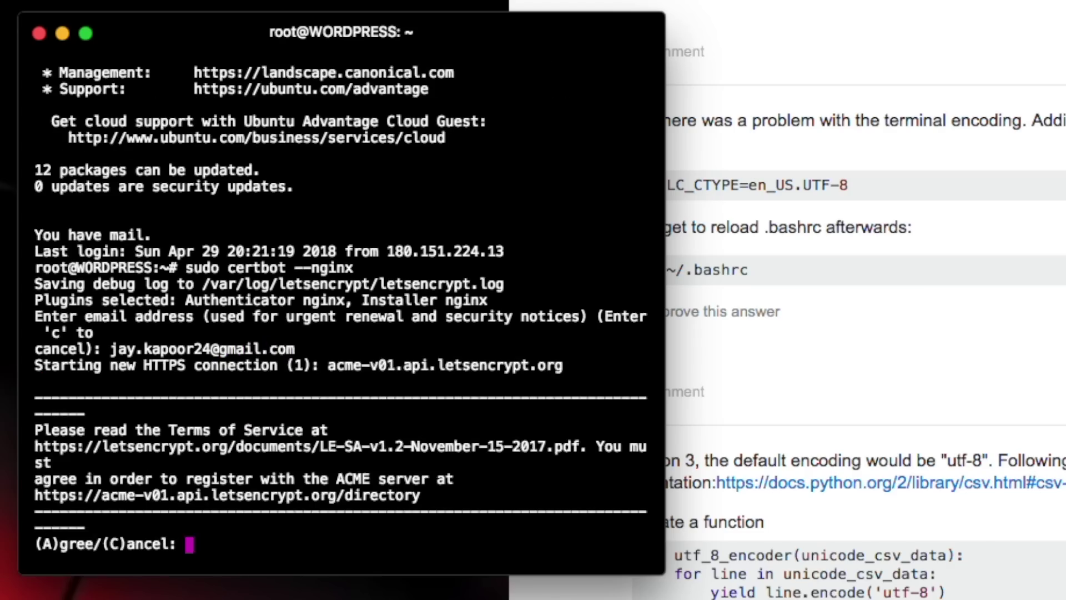
type("A")
key("Return")
type("Y)es/(N)o: Y")
key("Return")
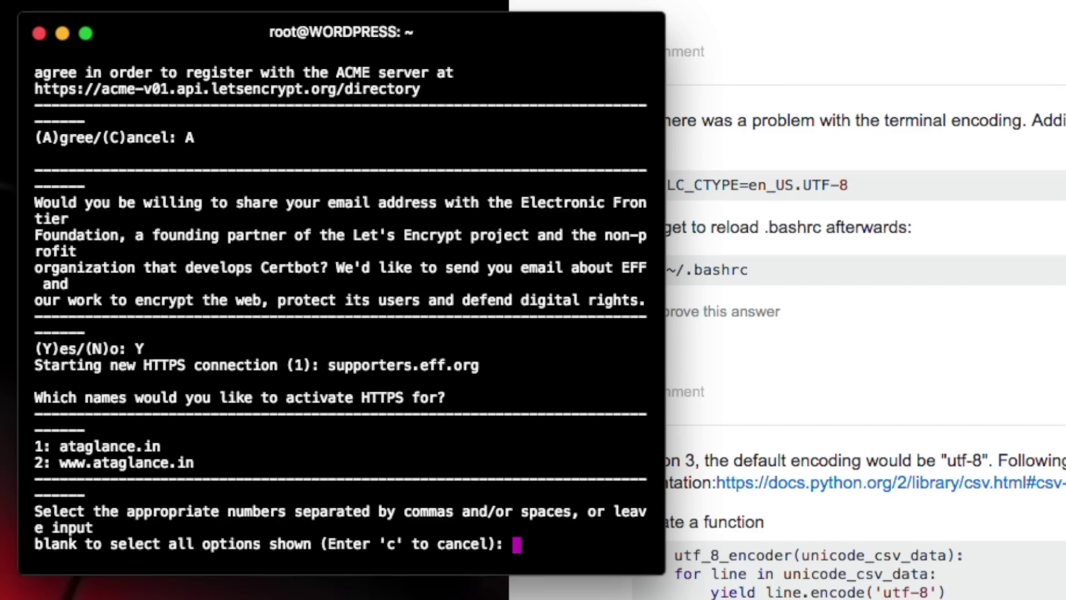
key("Return")
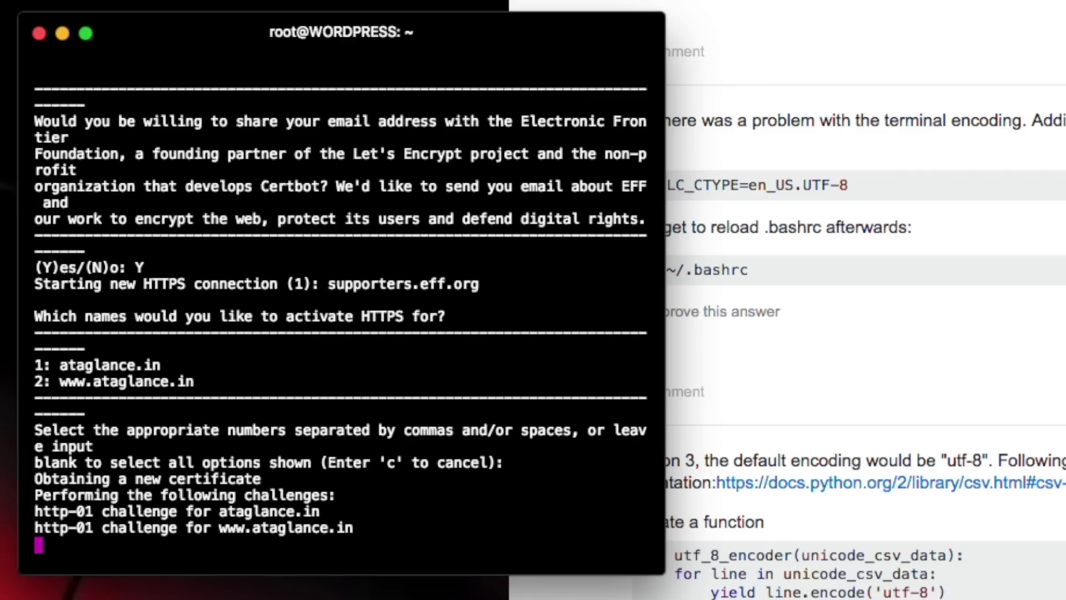
type("2")
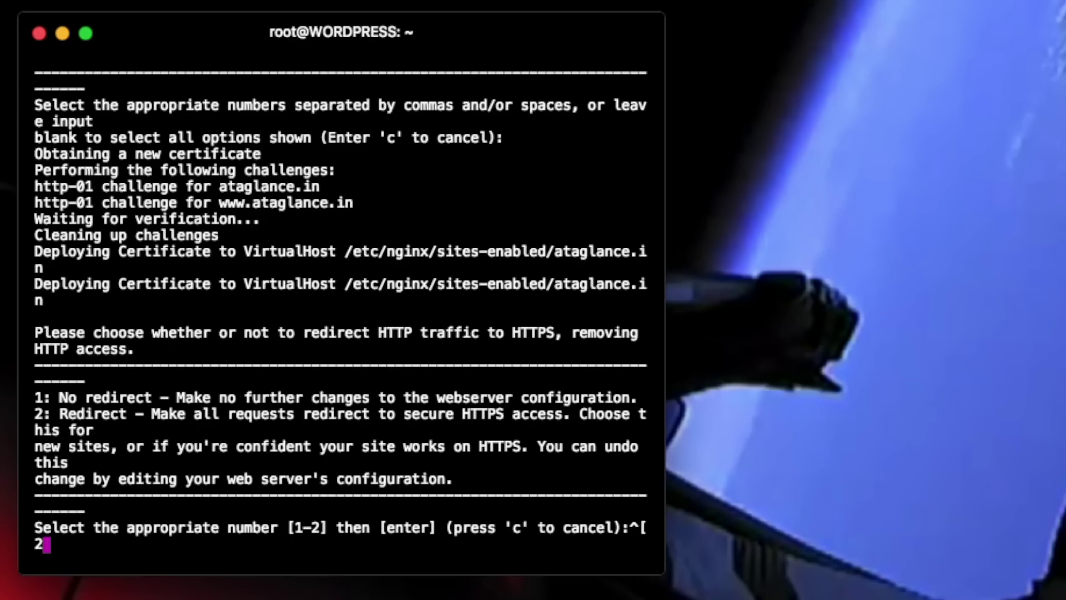
key("Return")
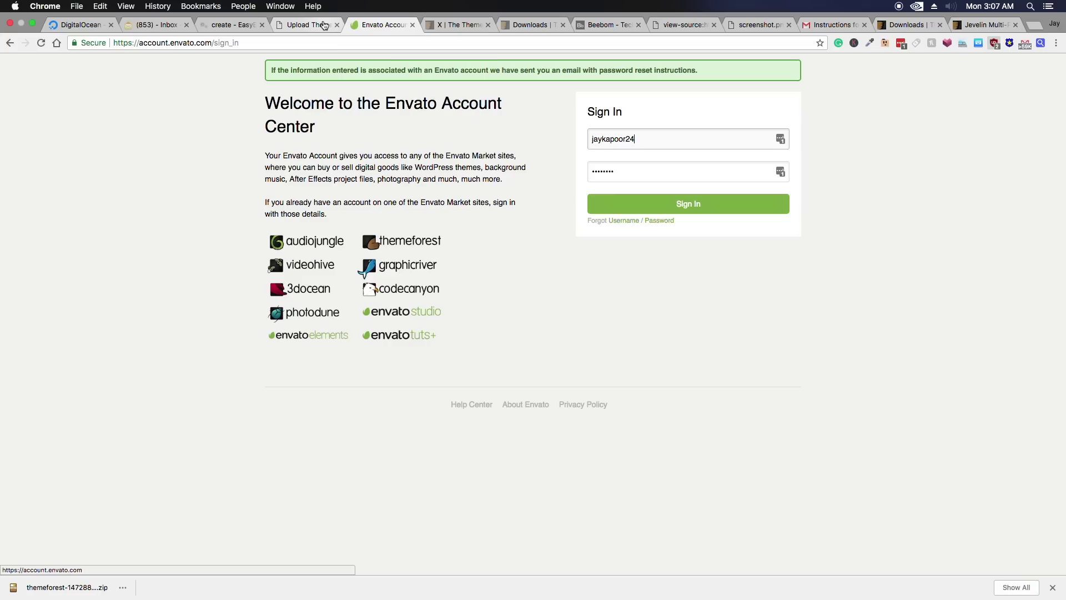
Download Jevelin's 'Installable WordPress file only' zip from ThemeForest Downloads
left_click(910, 24)
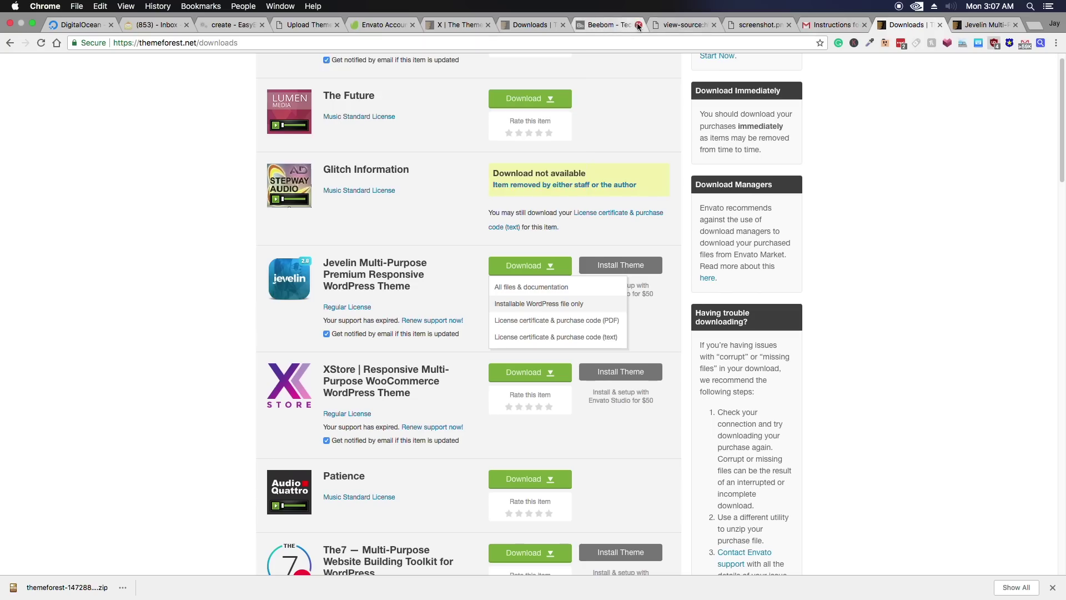
left_click(147, 275)
left_click(528, 265)
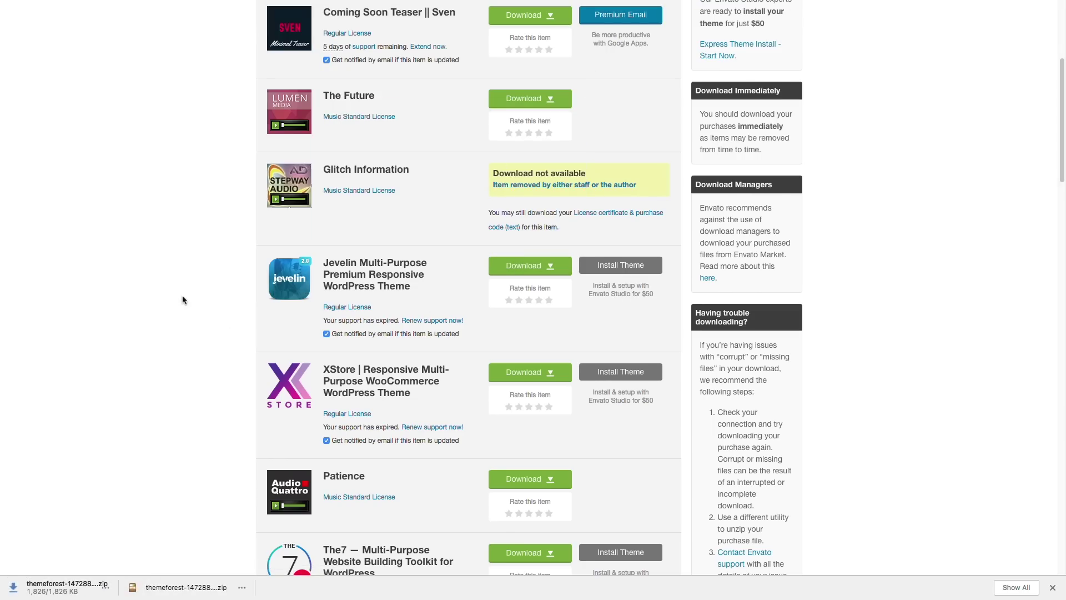
left_click(329, 25)
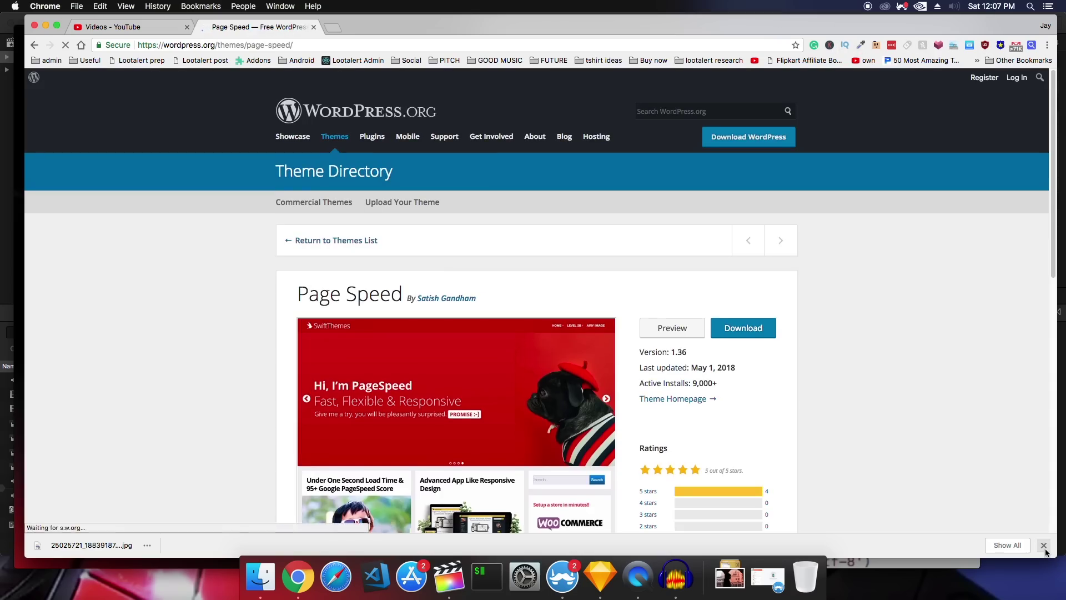
scroll(869, 455, "down", 2)
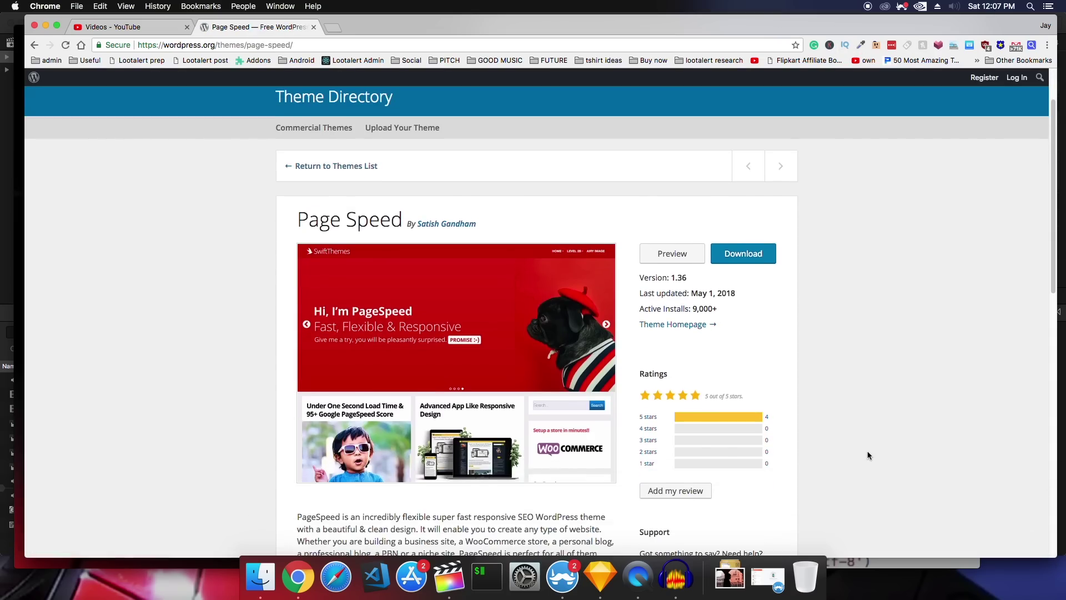
scroll(869, 455, "down", 3)
scroll(869, 455, "down", 1)
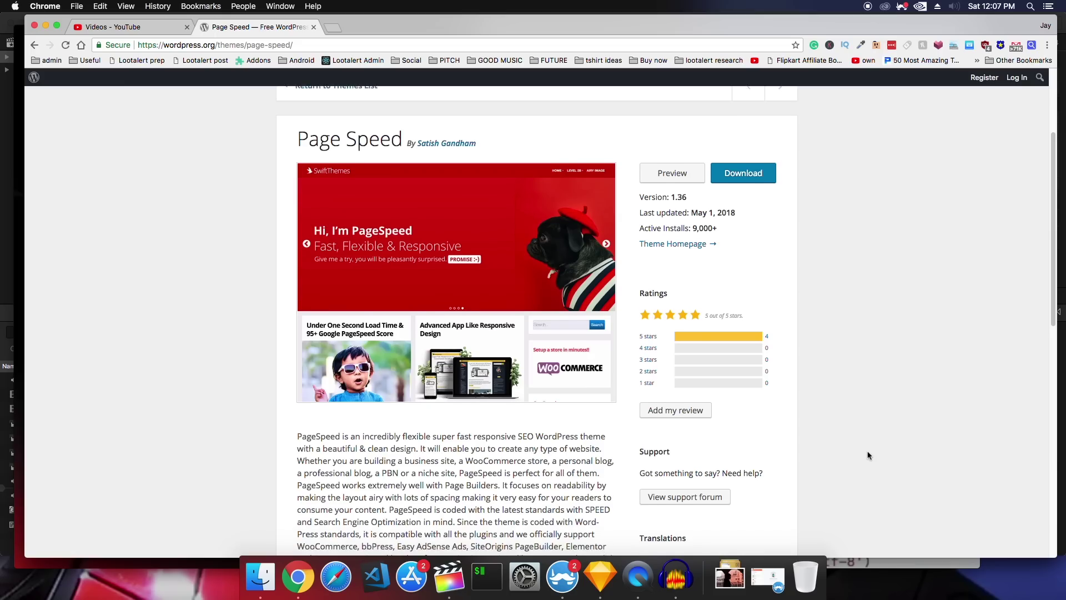
scroll(869, 456, "down", 3)
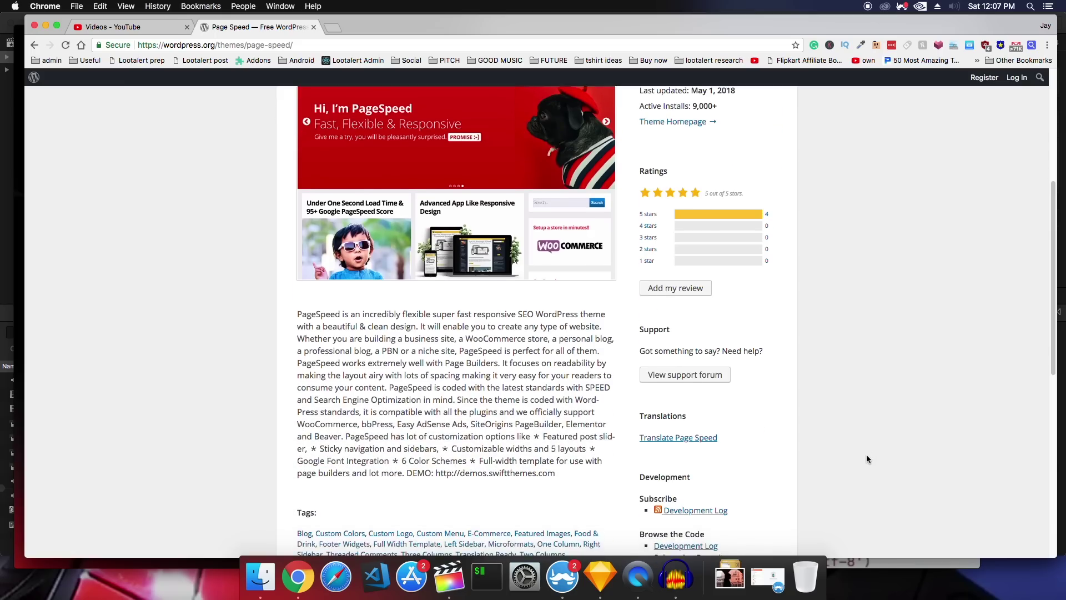
scroll(866, 454, "down", 2)
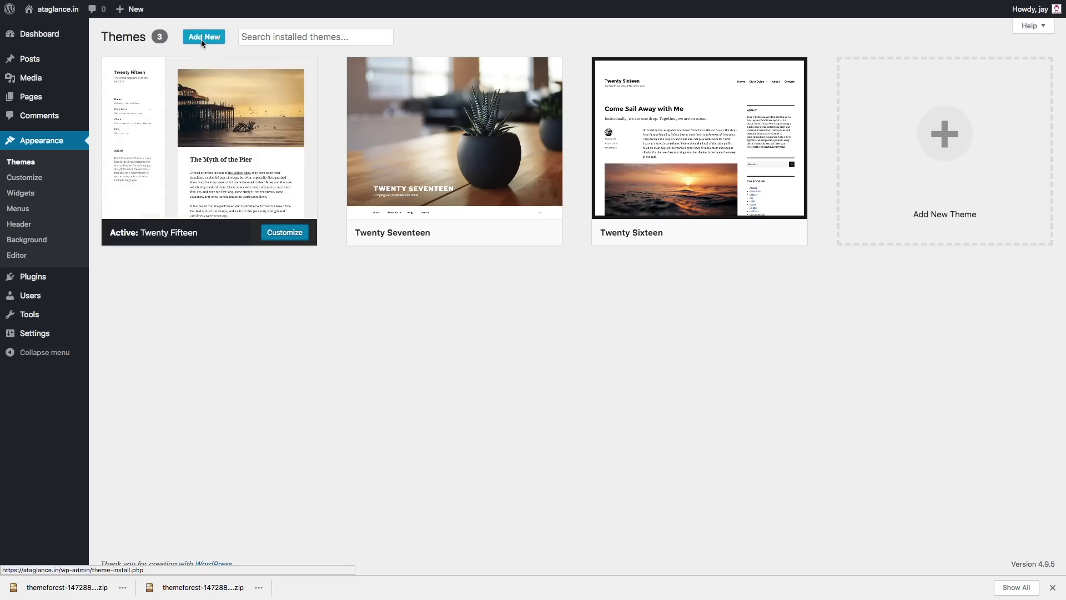
Upload the Jevelin zip under Appearance > Themes > Add New, install it and activate it
left_click(203, 37)
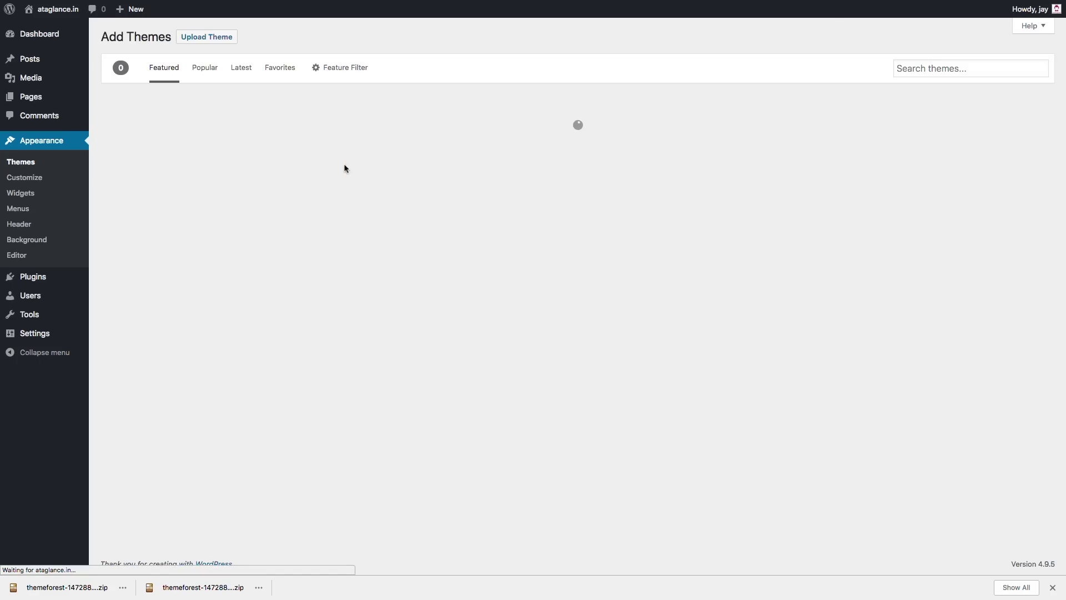
left_click(219, 39)
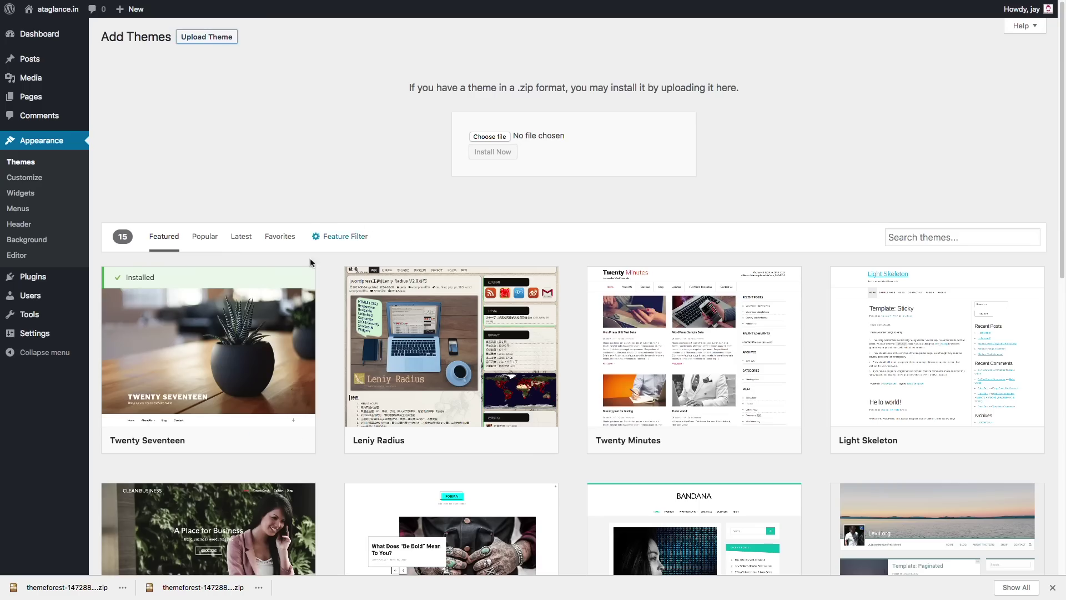
left_click_drag(61, 587, 489, 137)
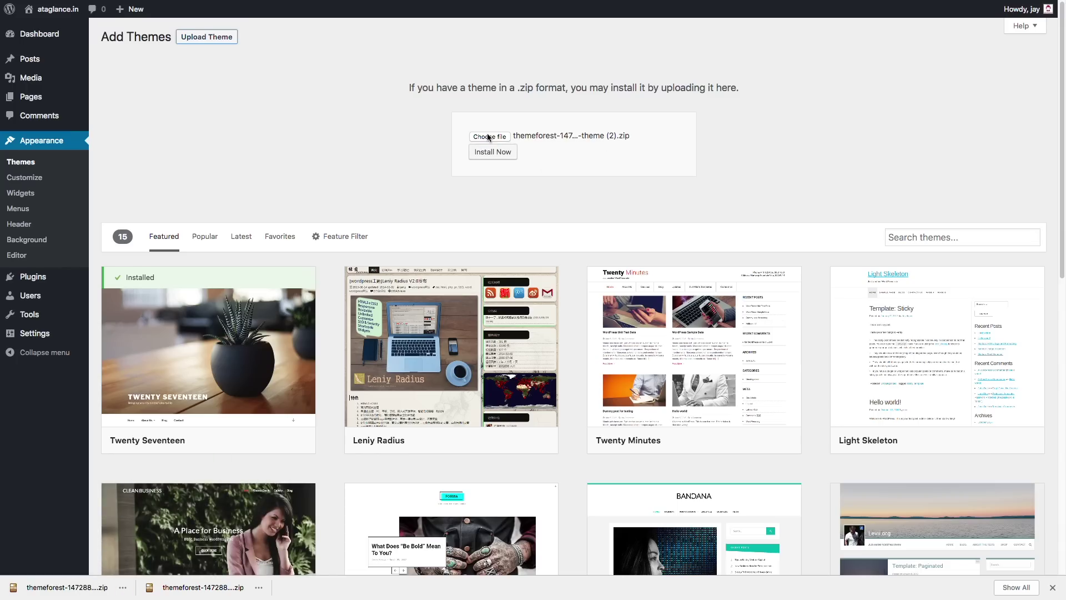
left_click(487, 151)
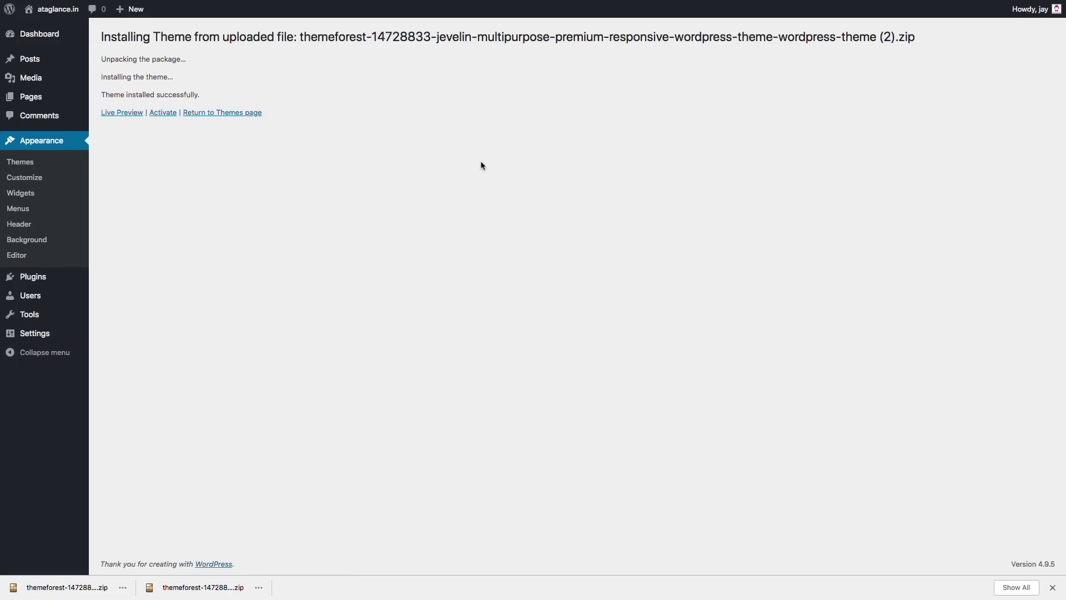
left_click(163, 113)
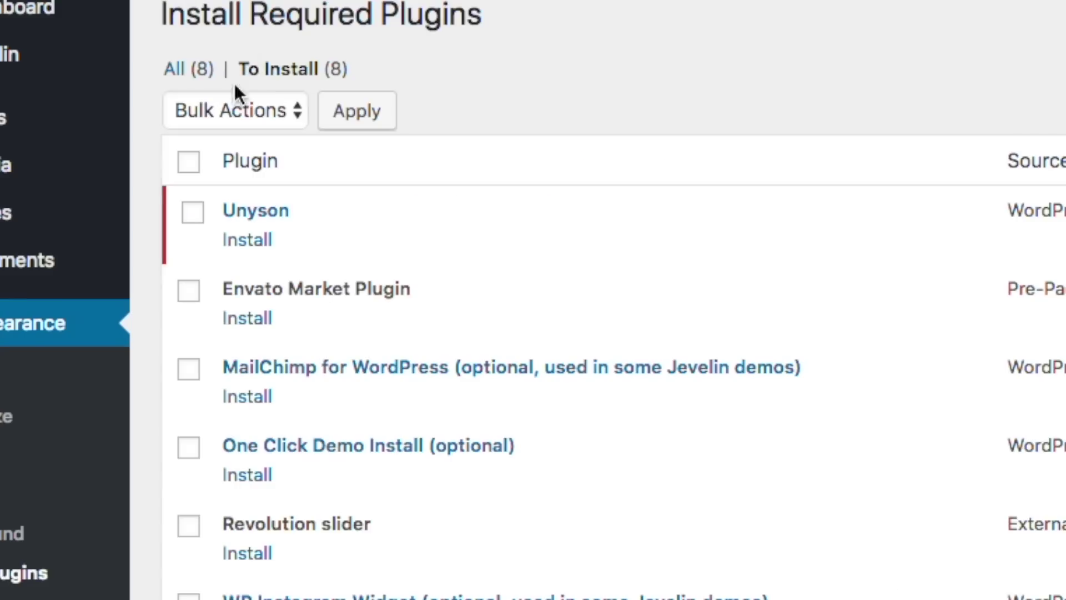
Bulk-install and activate all five required plugins, Unyson through Yellow Pencil Pro
left_click(188, 162)
left_click(222, 111)
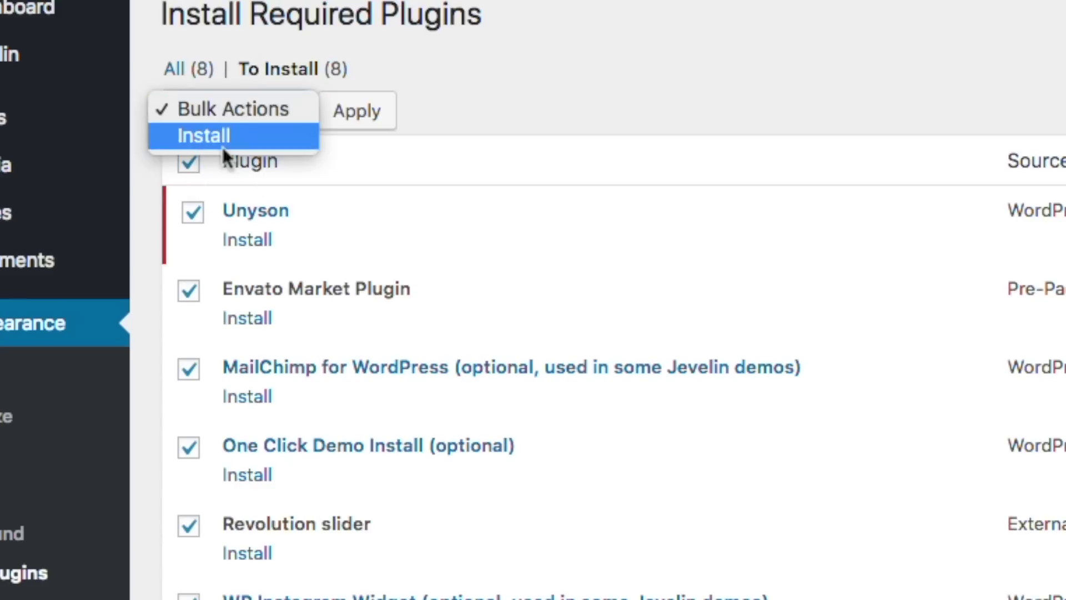
key("Return")
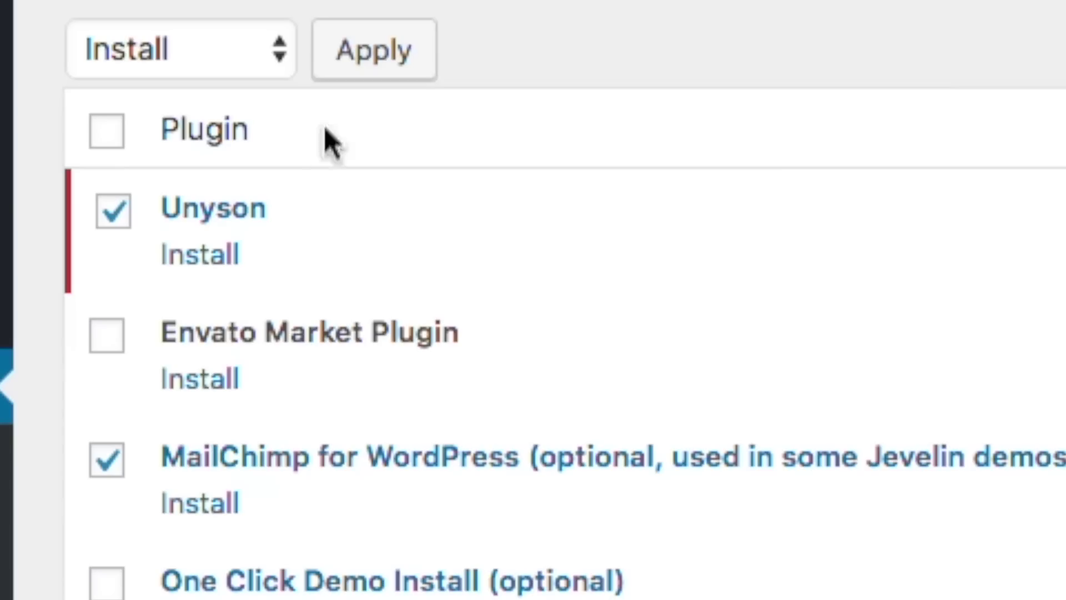
left_click(357, 112)
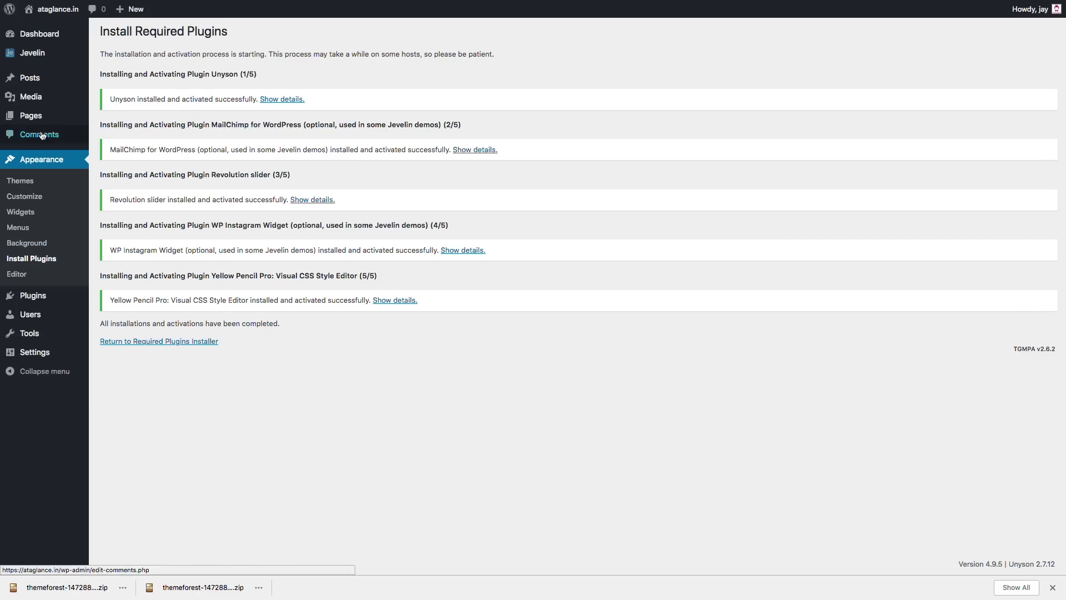
left_click(113, 56)
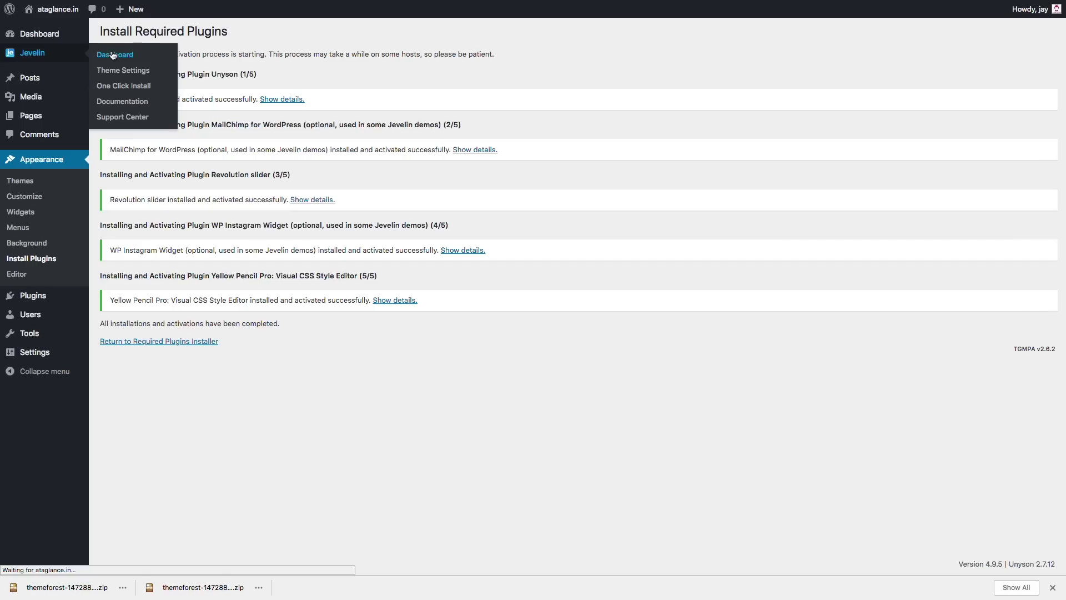
Import the Blog demo from Jevelin's One Click Install page and confirm it
left_click(126, 95)
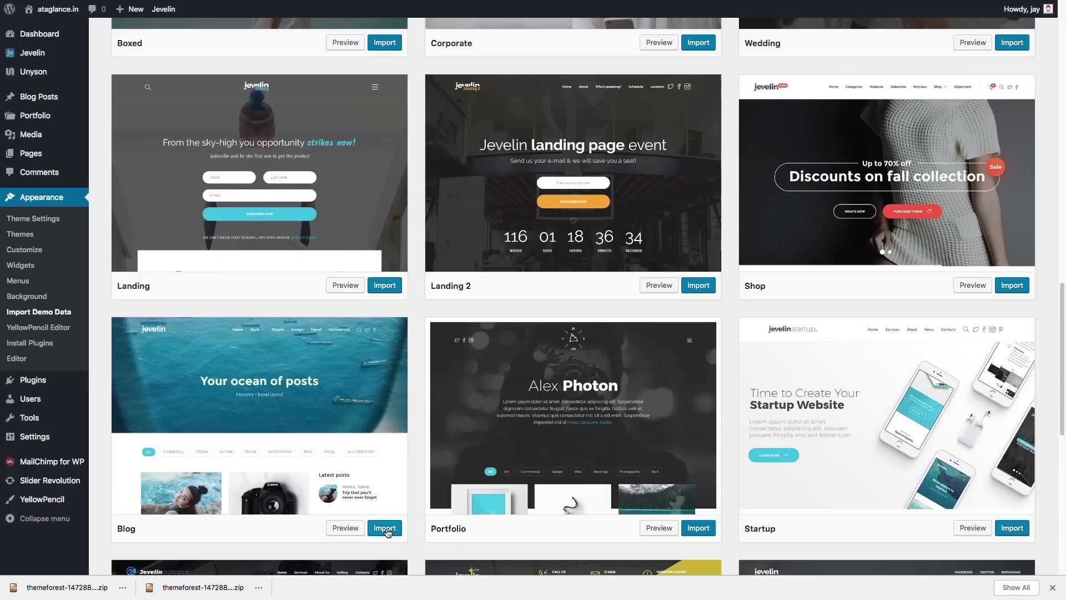
left_click(381, 531)
scroll(589, 304, "down", 2)
left_click(589, 303)
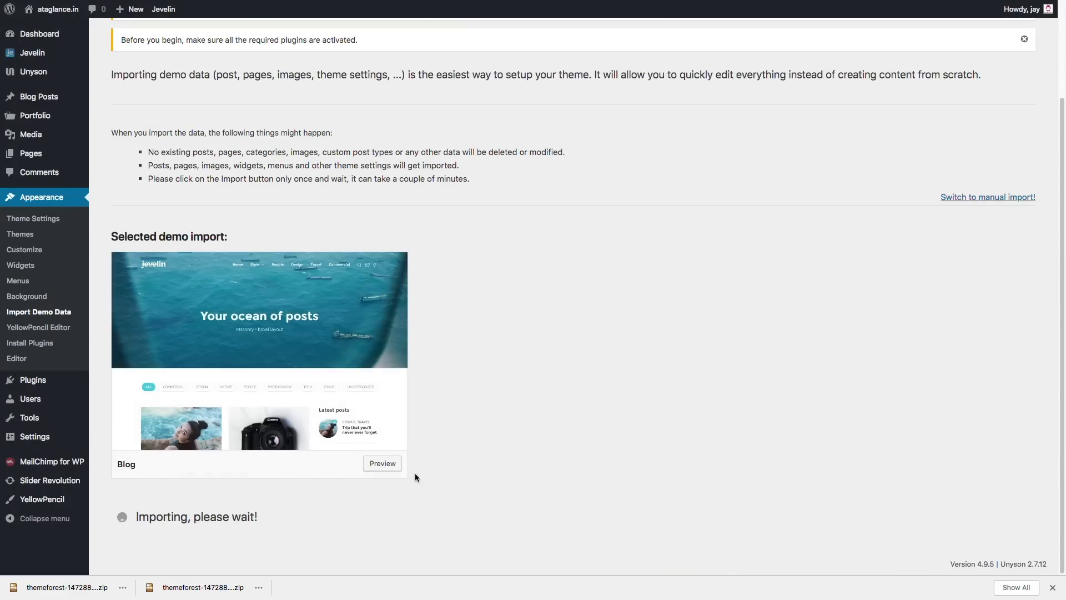
scroll(415, 478, "up", 2)
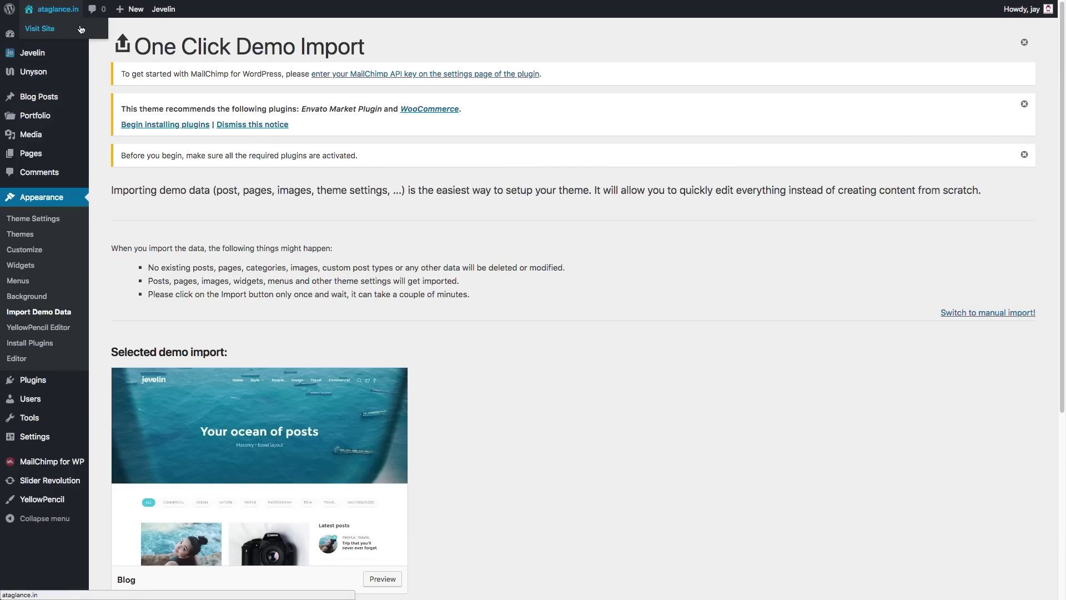
Visit the live site and scroll through the imported demo posts
left_click(81, 29)
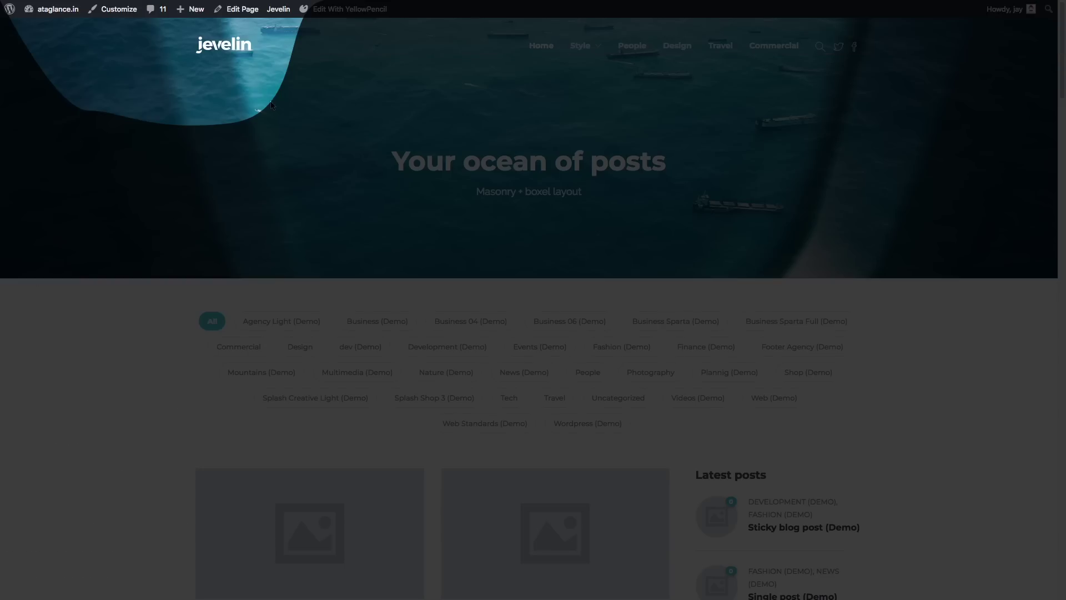
scroll(272, 105, "down", 12)
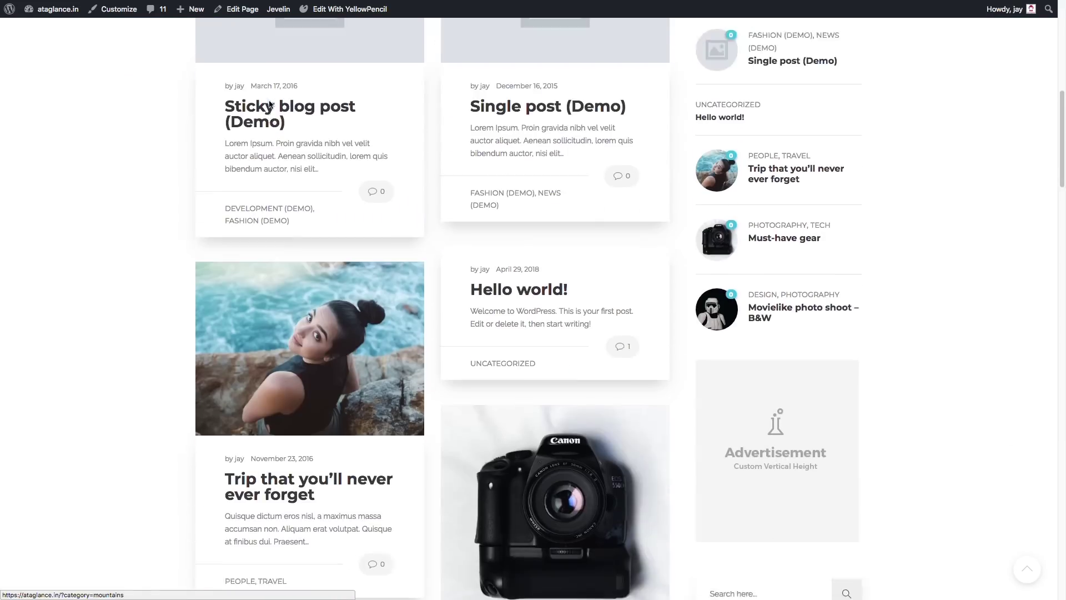
scroll(270, 105, "down", 4)
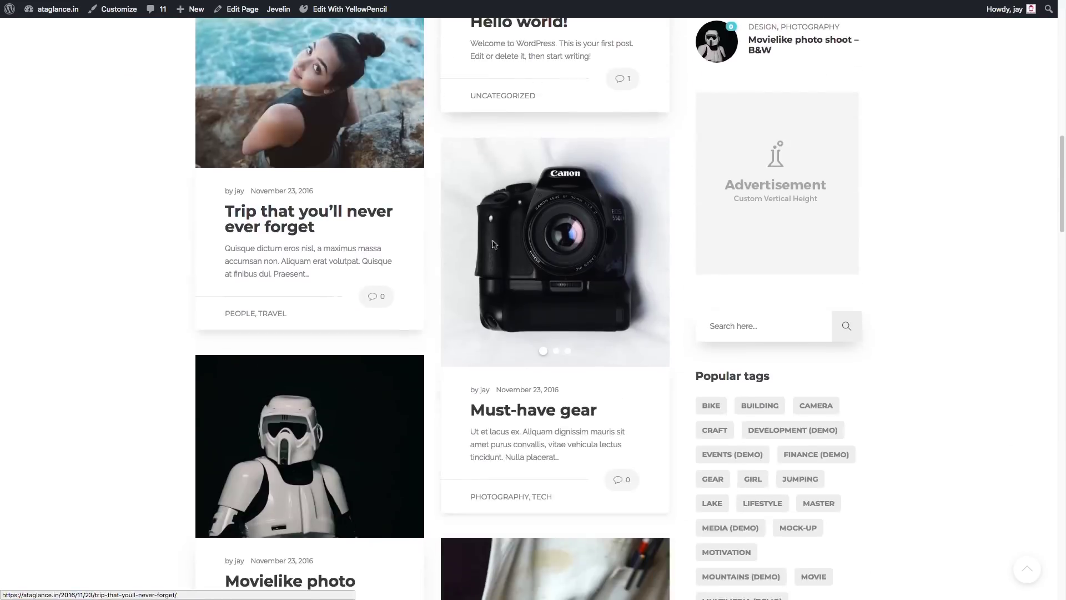
scroll(491, 255, "down", 4)
scroll(351, 366, "down", 5)
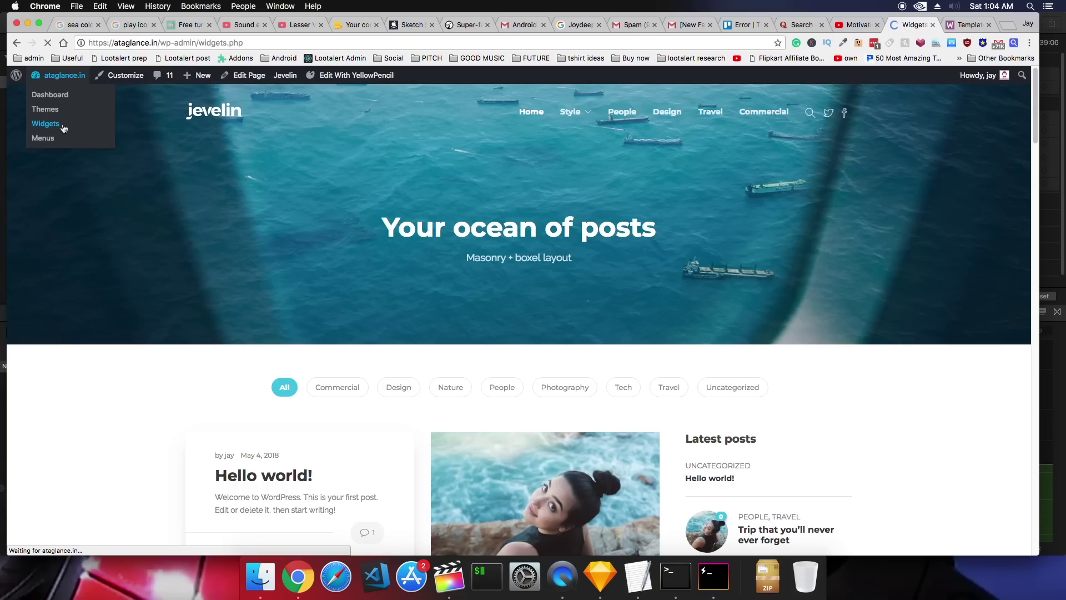
On the Widgets page, expand the Shufflehound Recent Posts and Shufflehound Image V2 widgets
left_click(50, 123)
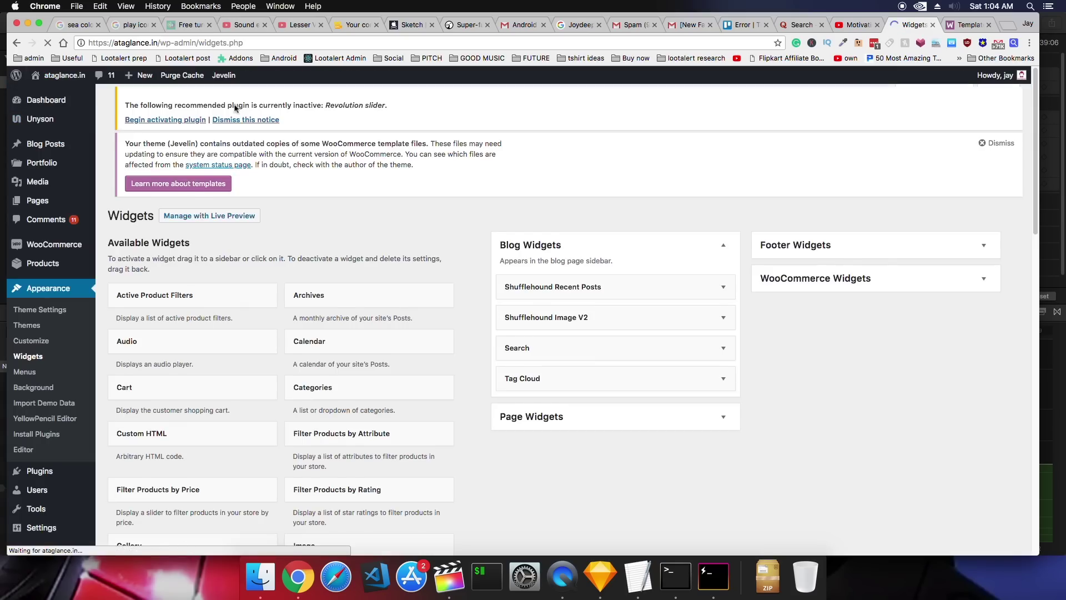
left_click(687, 296)
scroll(666, 322, "down", 2)
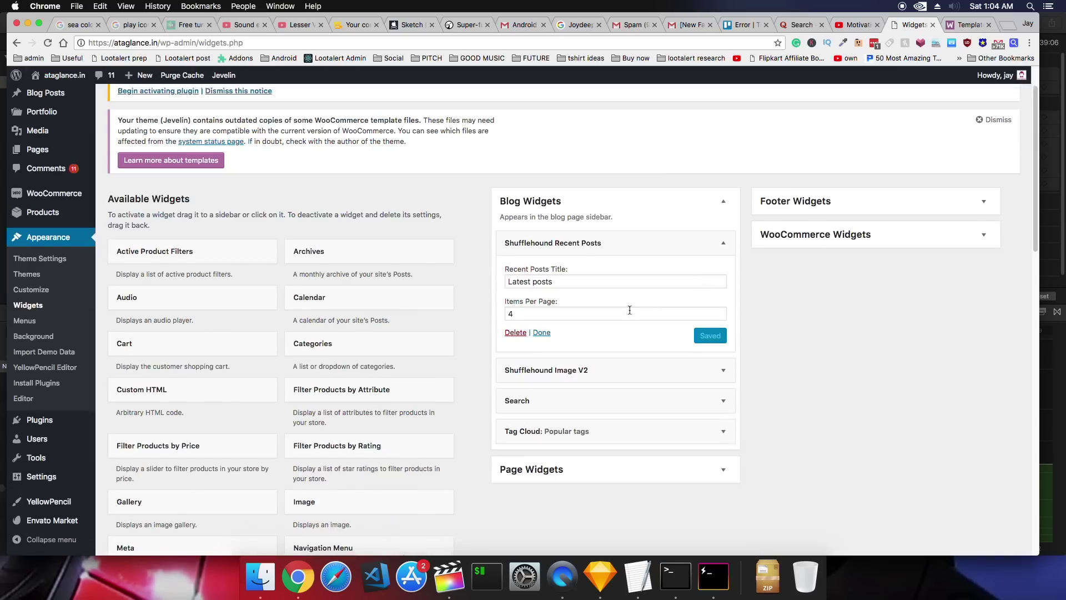
left_click(642, 350)
scroll(647, 349, "down", 4)
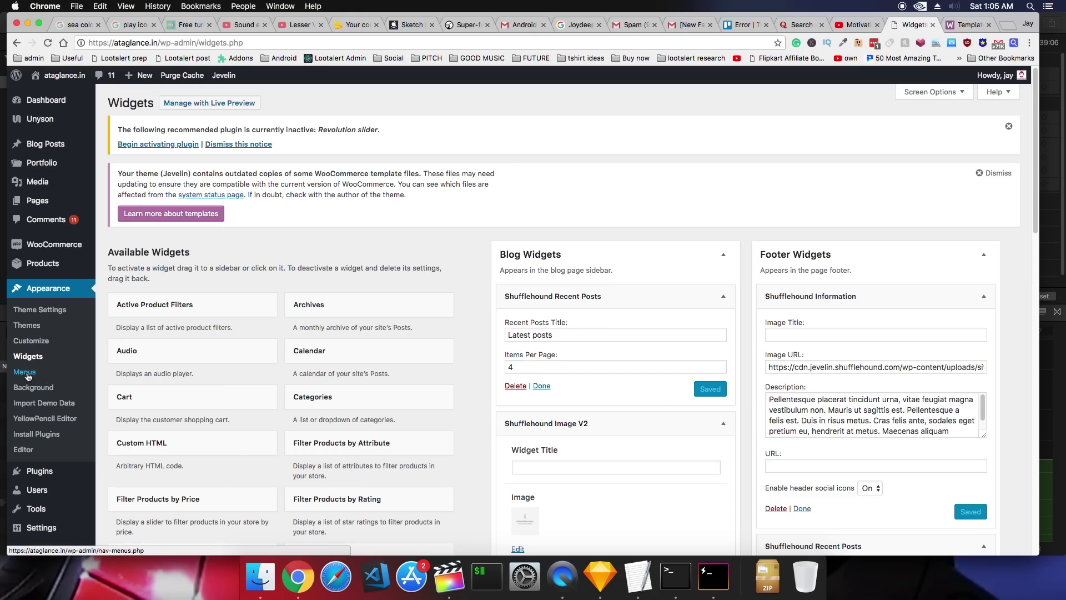
Check the Menus editor, then open Theme Settings > Social Media at the Facebook URL field
left_click(26, 374)
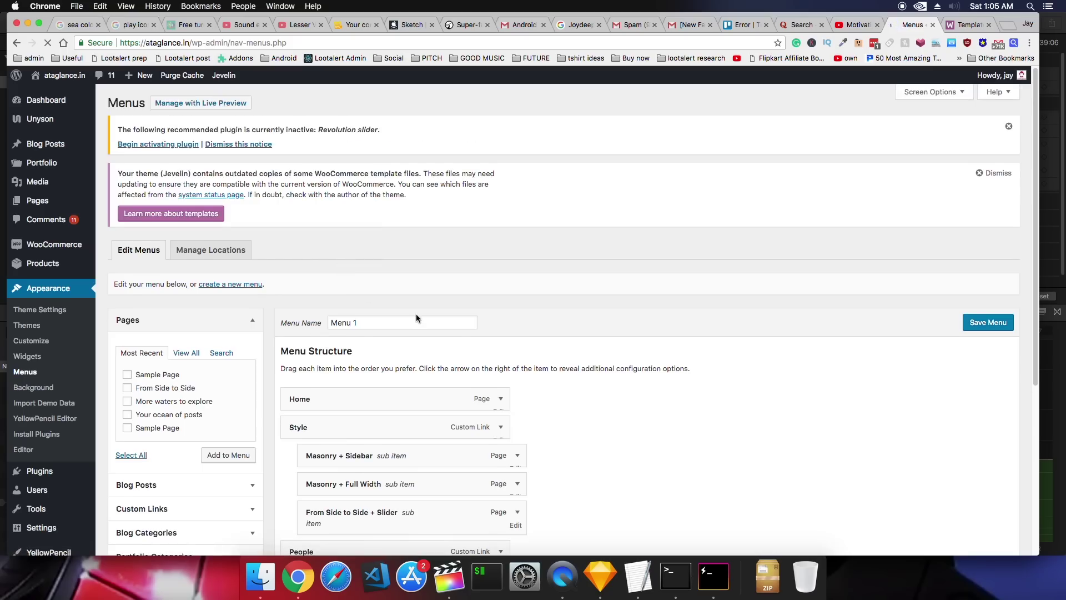
scroll(415, 313, "down", 3)
scroll(425, 330, "down", 2)
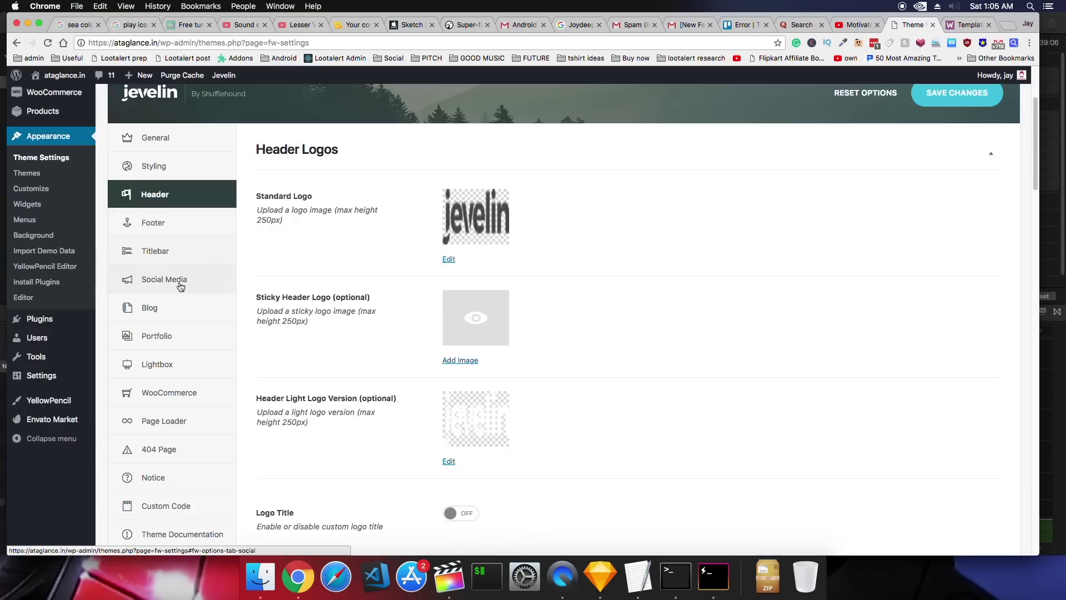
left_click(186, 279)
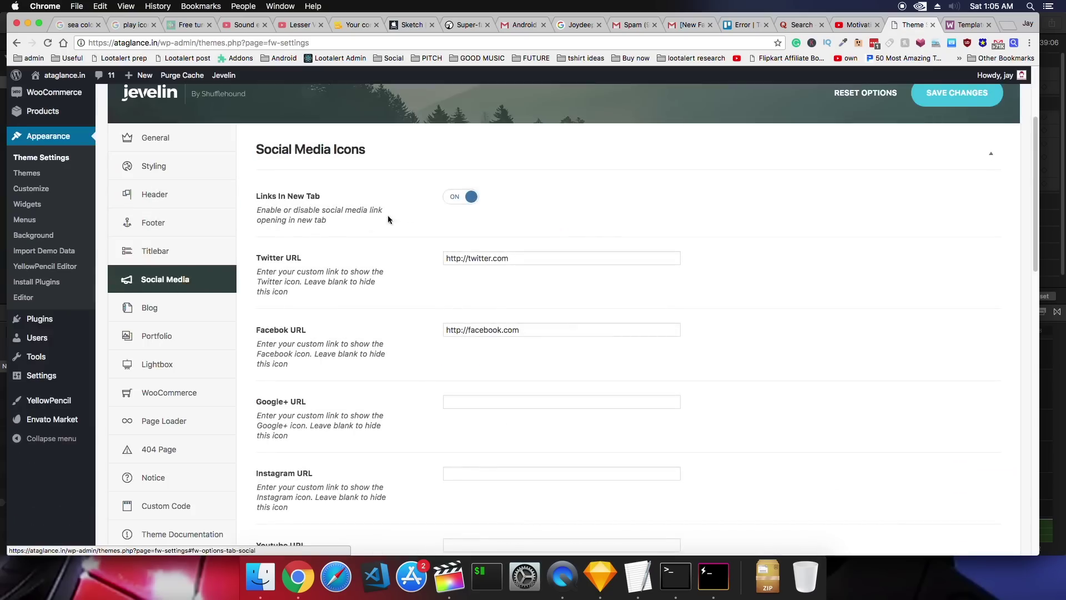
scroll(411, 221, "down", 1)
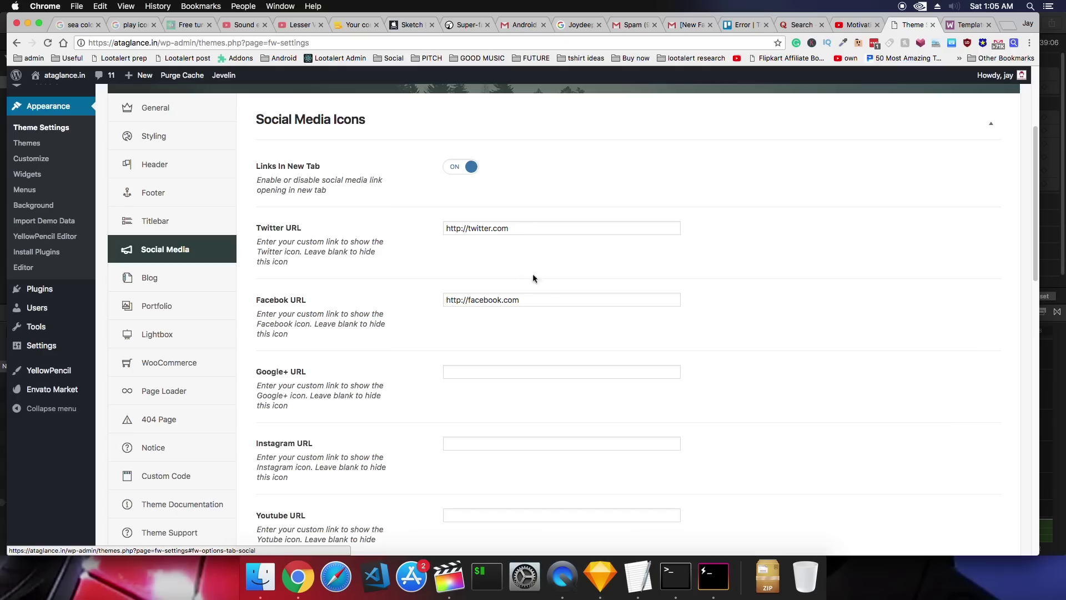
left_click(549, 298)
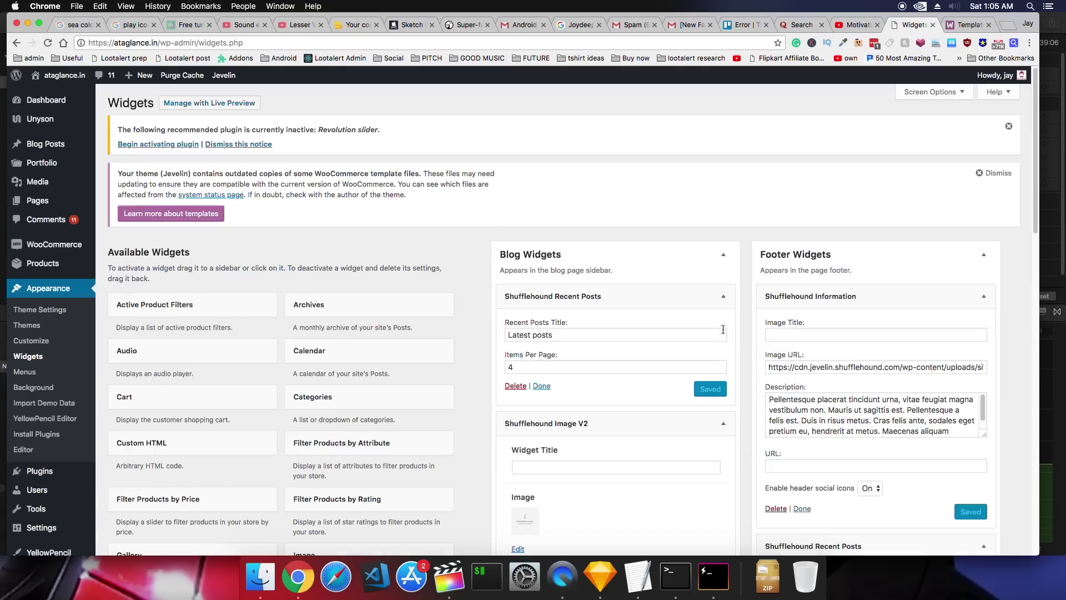
Play and stop the recorded clip in Final Cut Pro, then return to Chrome
left_click(448, 576)
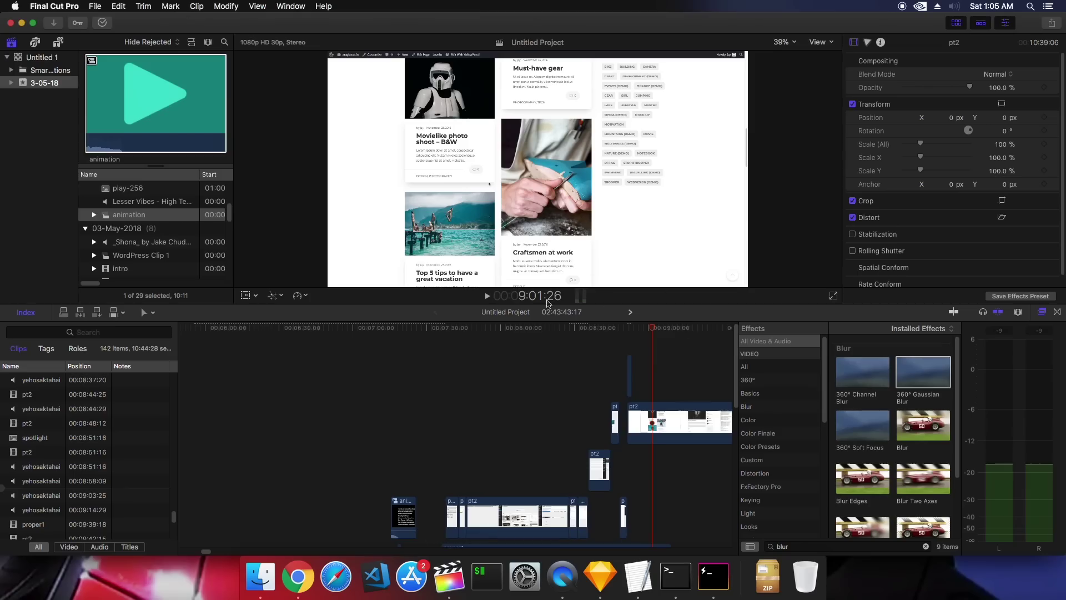
left_click(486, 300)
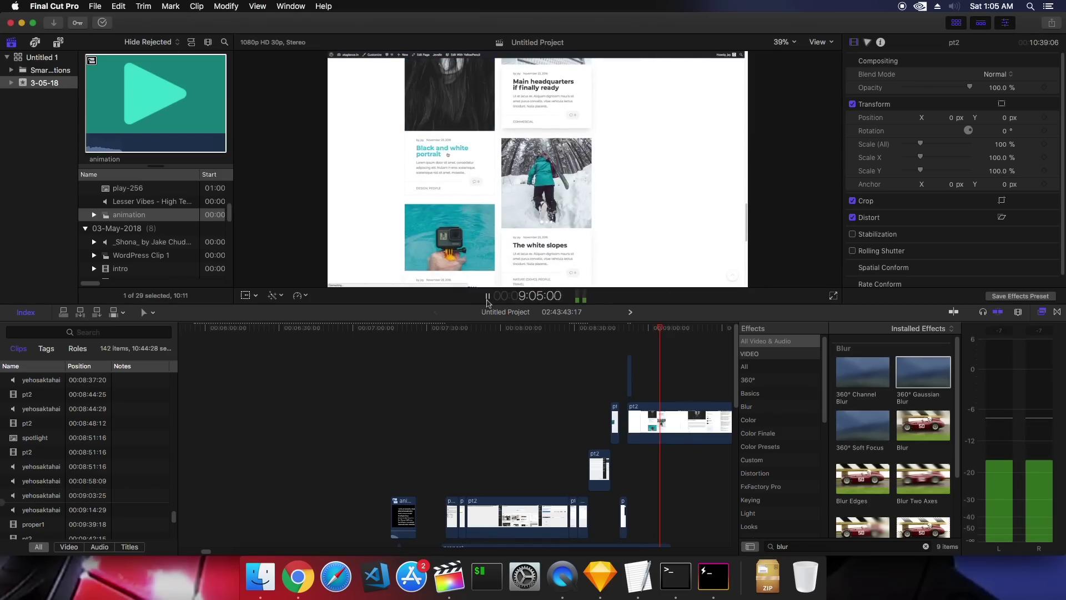
key("space")
left_click(298, 576)
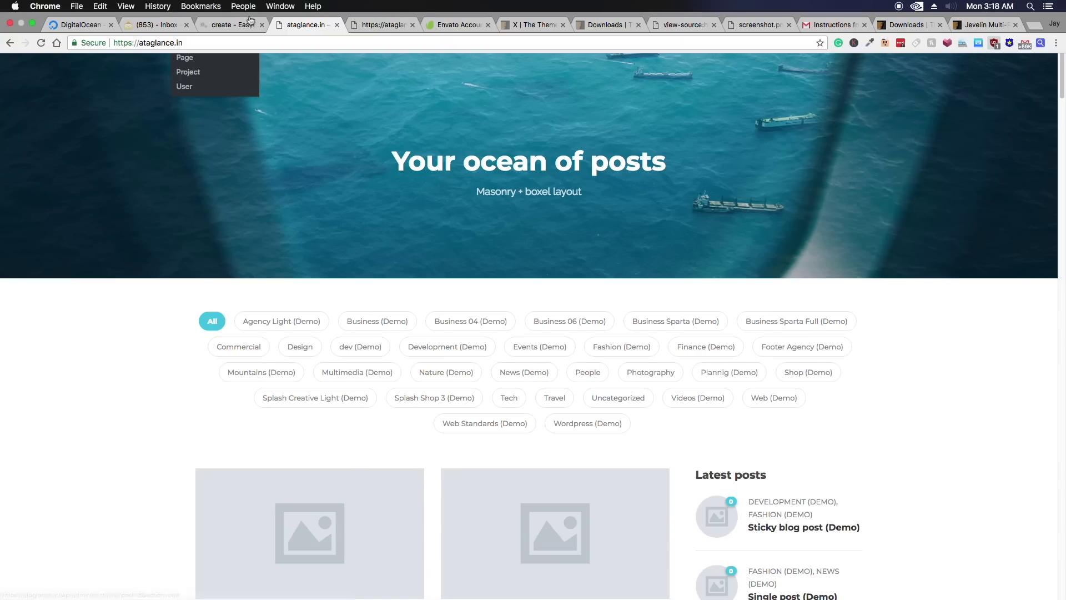
Open the Wpdevart Facebook comments settings and enter the Facebook App ID
left_click(368, 23)
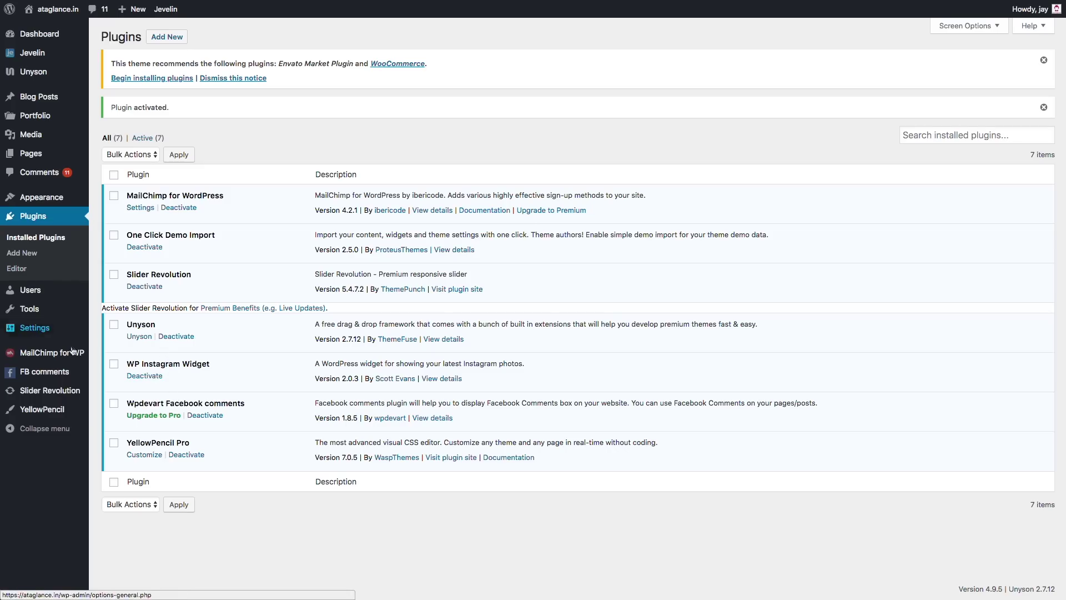
mouse_move(61, 370)
left_click(146, 374)
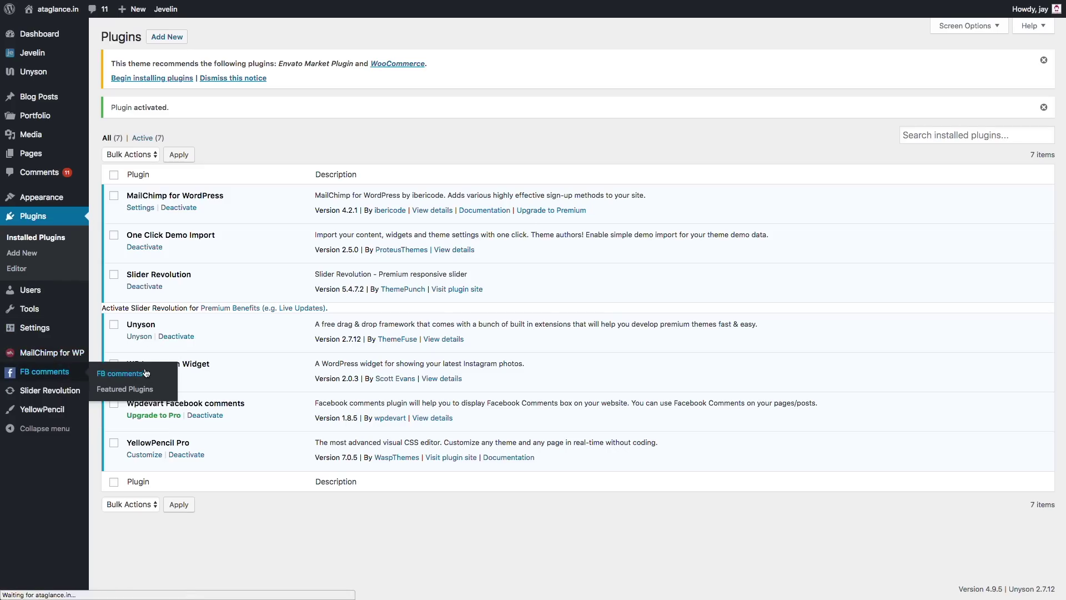
left_click(324, 134)
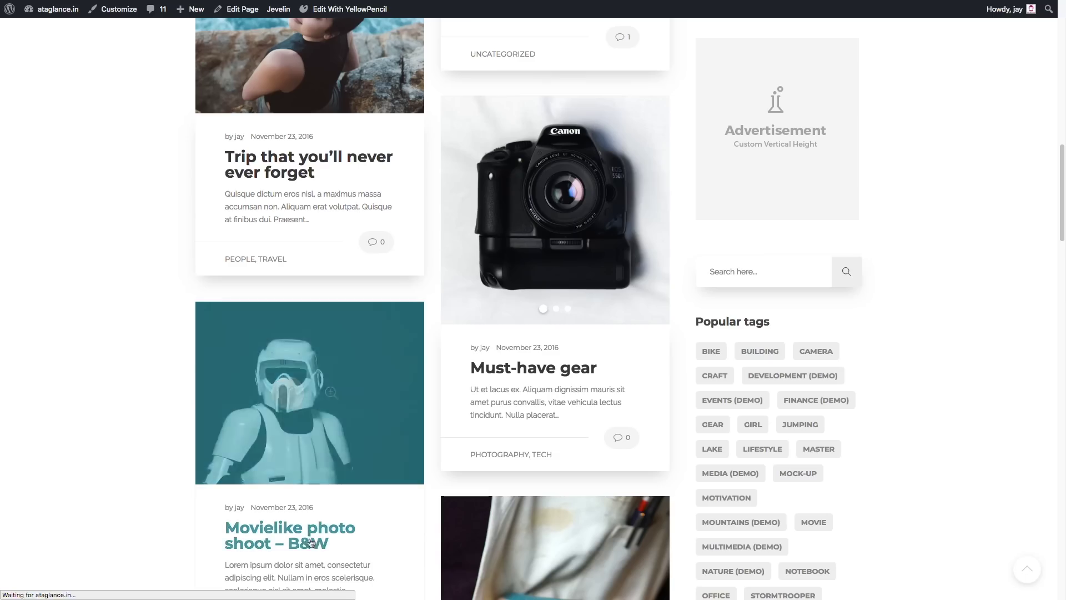
scroll(343, 462, "down", 10)
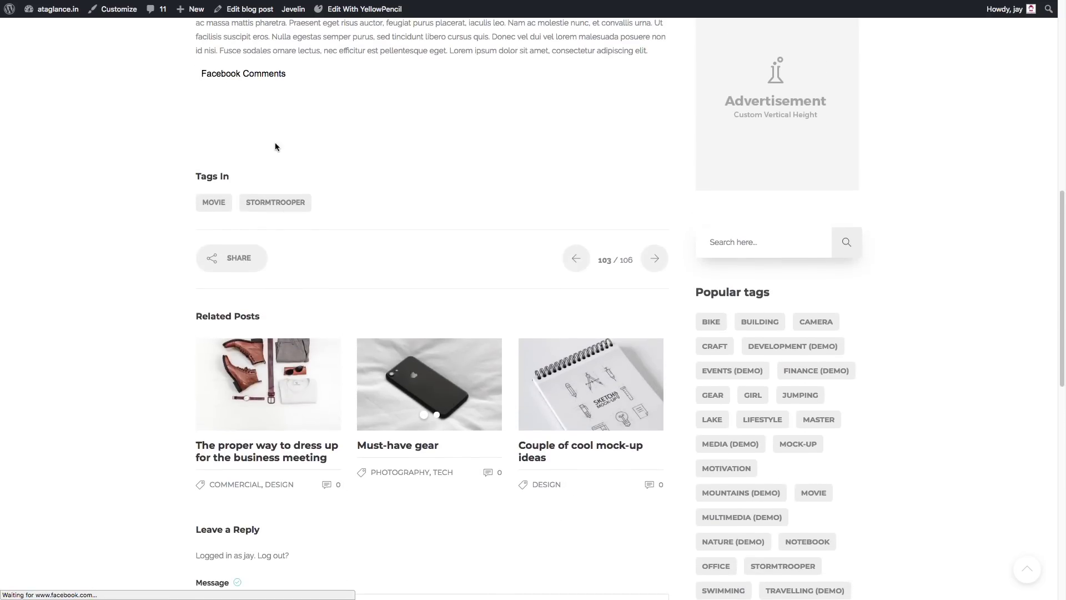
scroll(243, 119, "up", 1)
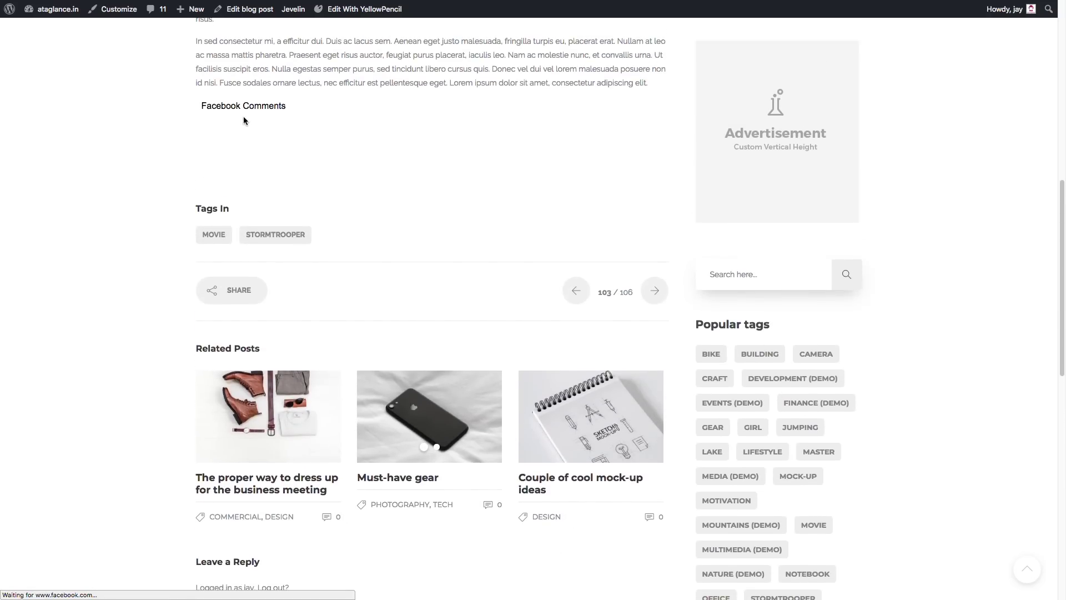
scroll(300, 133, "up", 3)
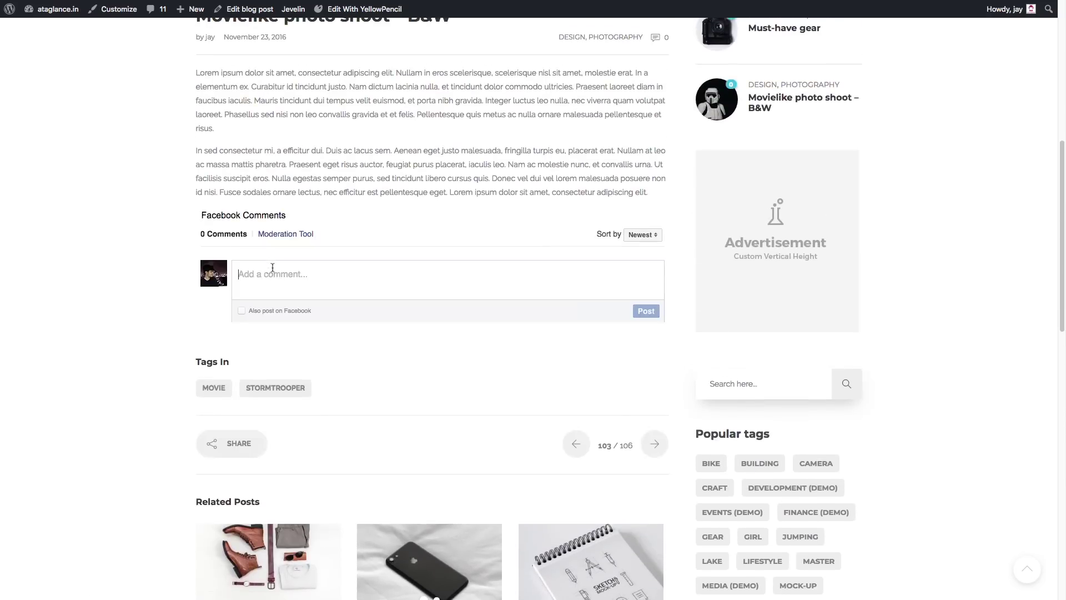
scroll(95, 208, "up", 10)
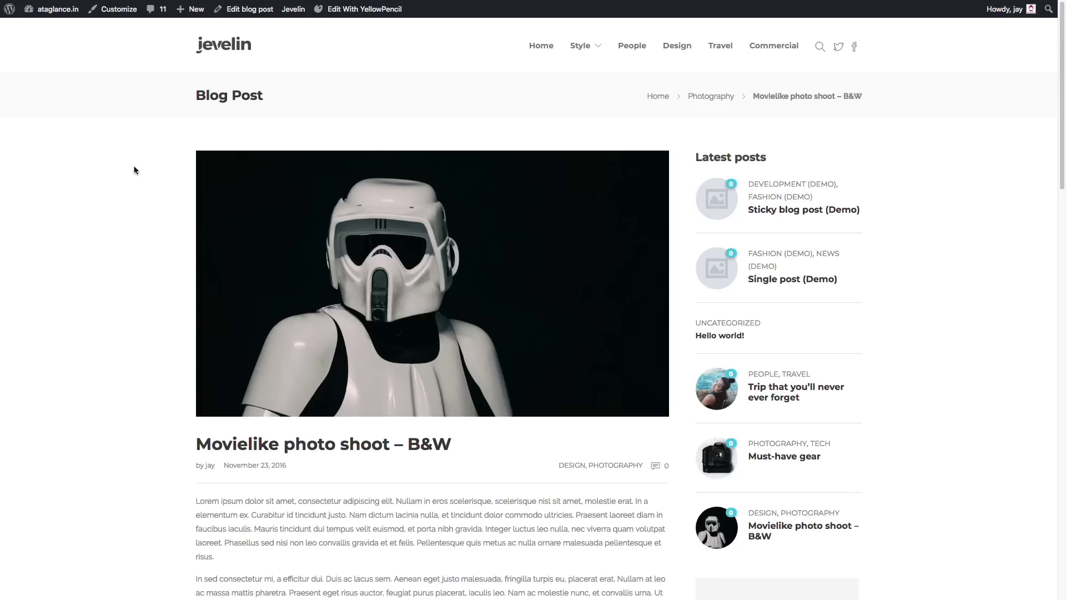
scroll(137, 165, "down", 6)
scroll(139, 160, "up", 6)
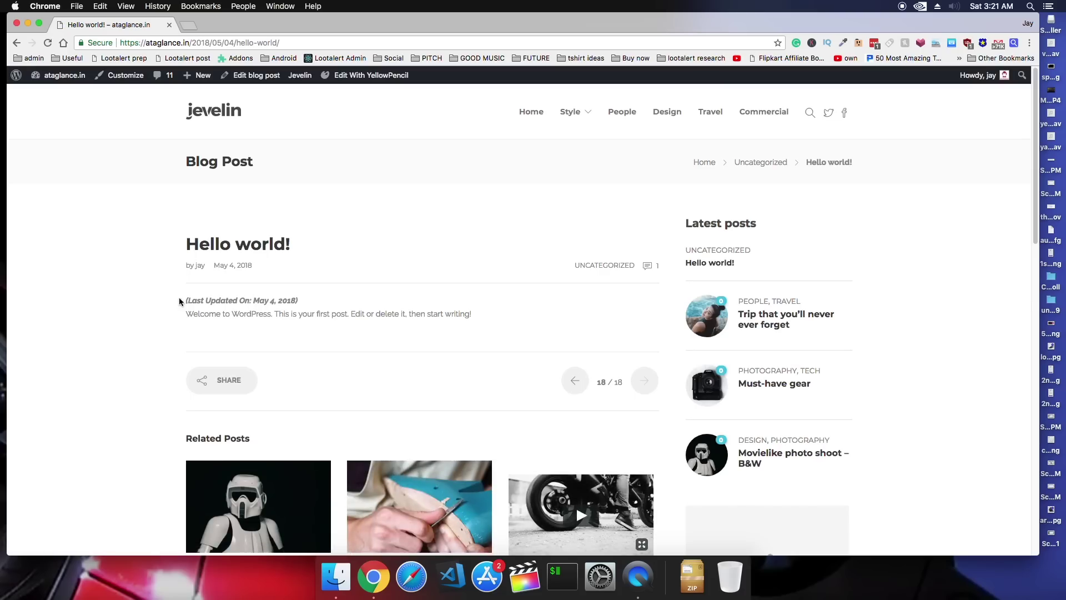
Select, then deselect, the text of the post's 'Last Updated On' date line
left_click_drag(181, 302, 344, 547)
left_click(293, 300)
left_click_drag(300, 302, 185, 301)
left_click(181, 302)
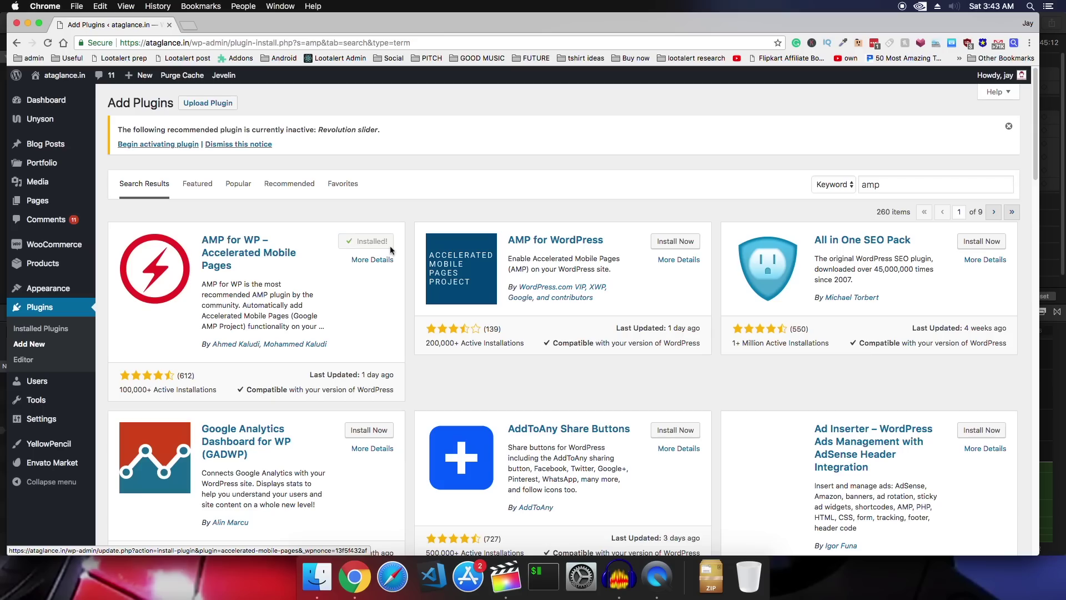
Activate AMP for WP, view the site's AMP version, and load page 2 of posts
left_click(378, 242)
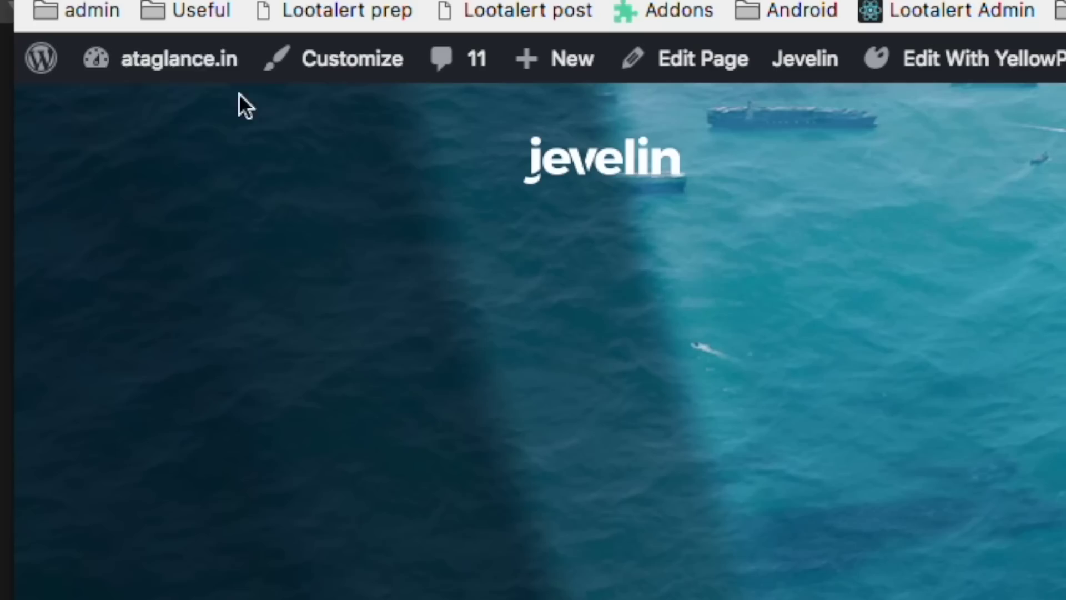
mouse_move(63, 75)
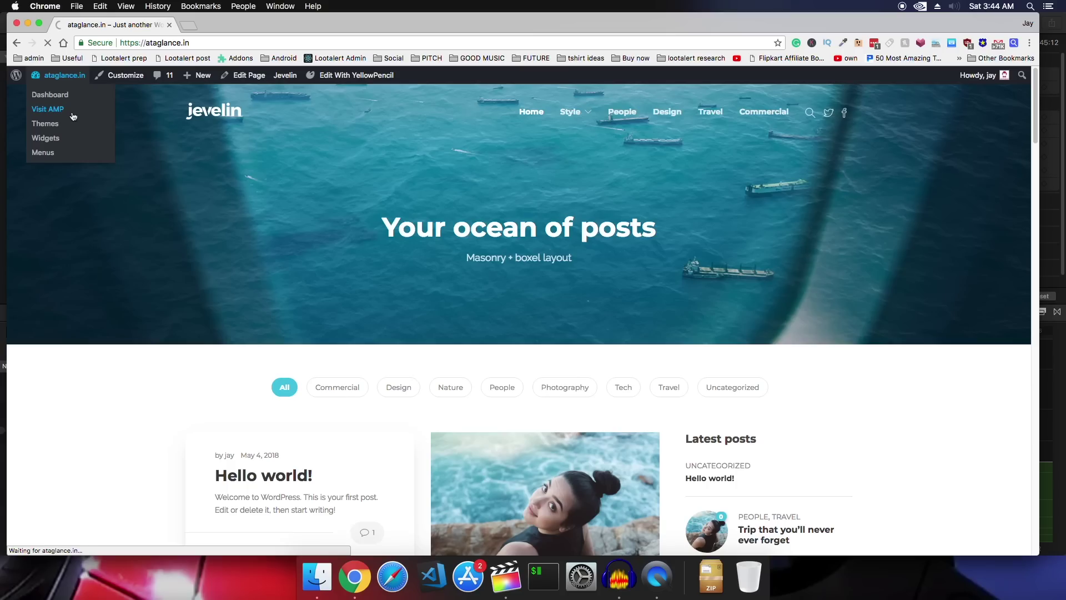
left_click(202, 167)
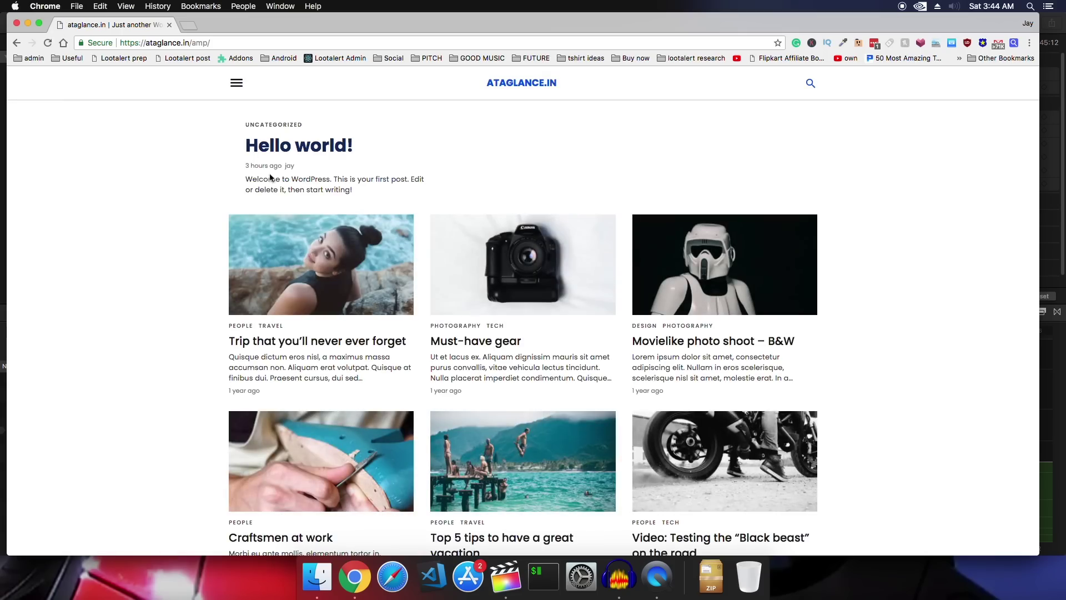
scroll(276, 199, "down", 3)
scroll(276, 203, "down", 10)
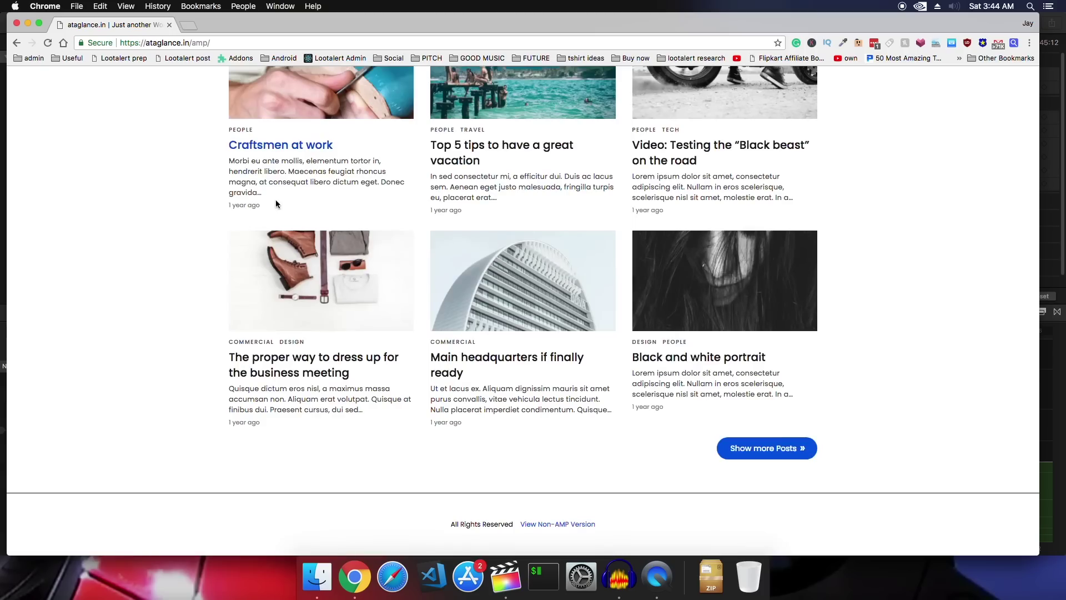
left_click(753, 461)
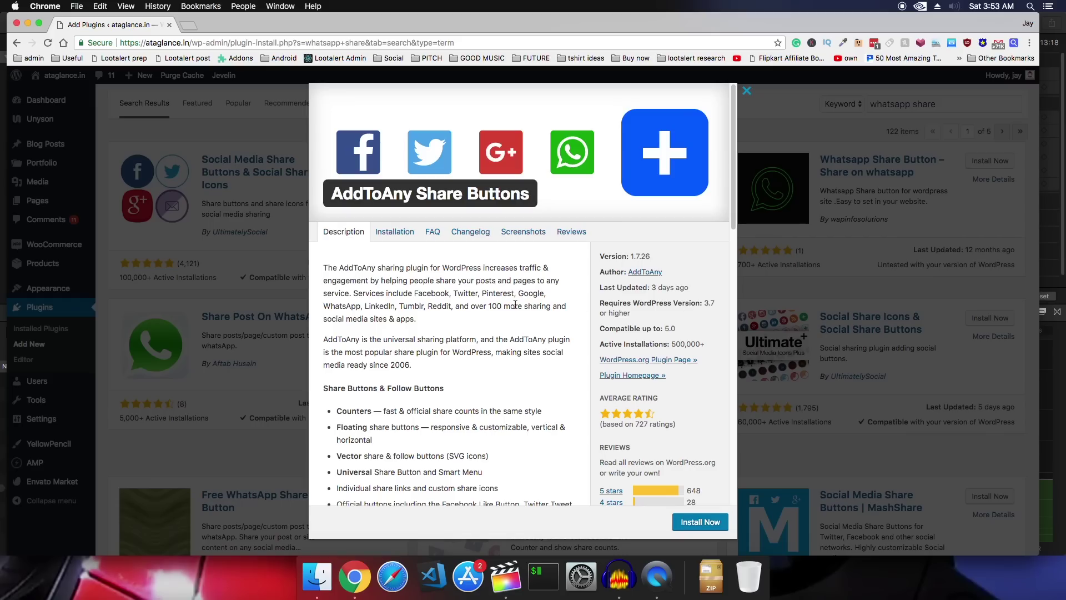
Close the AddToAny plugin details and search the plugin directory for 'security'
left_click(882, 282)
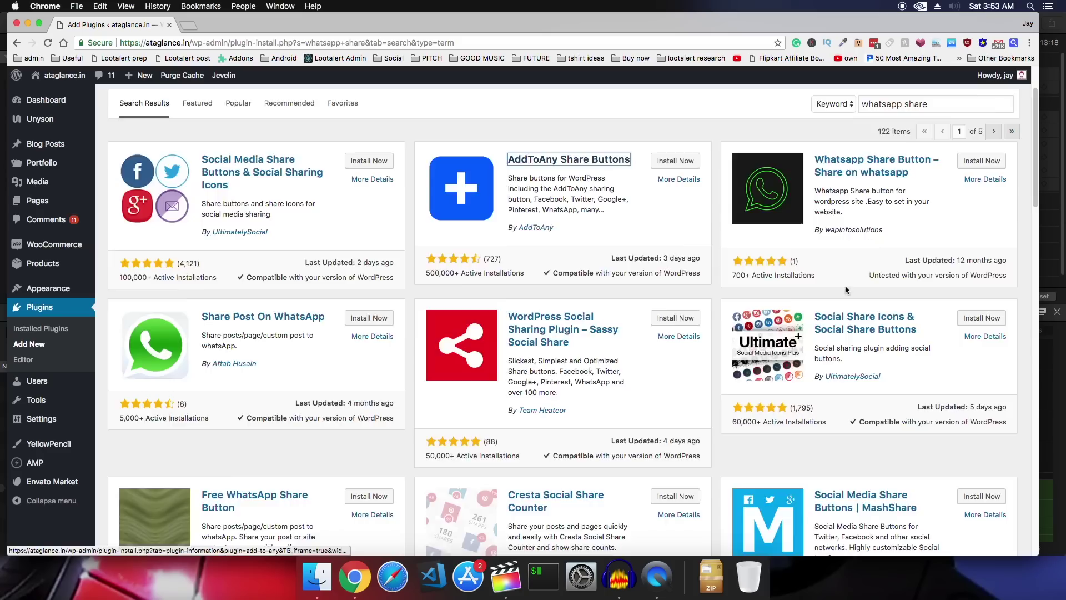
triple_click(929, 181)
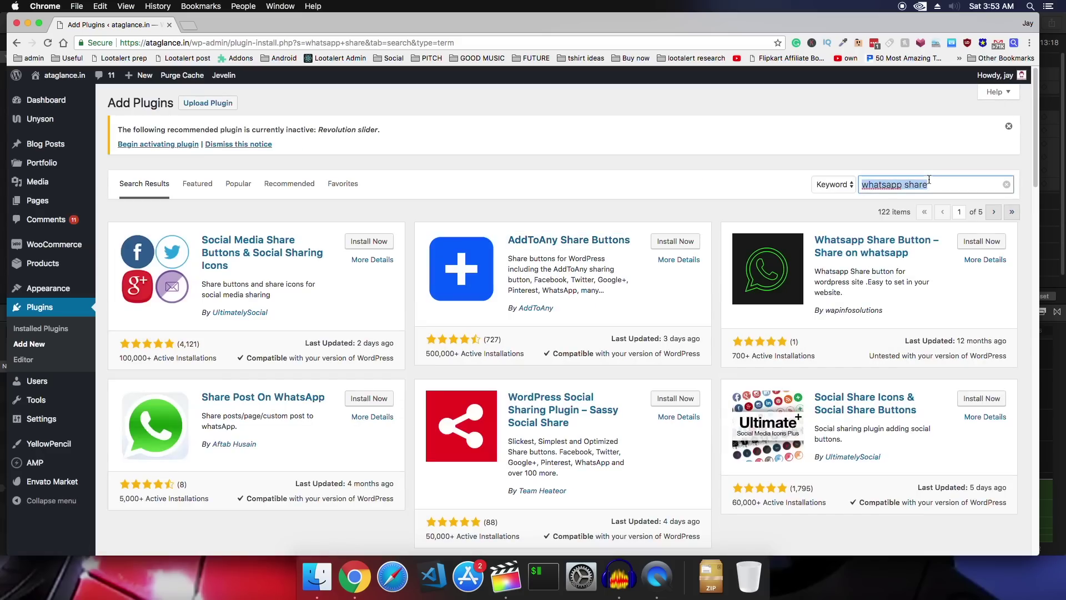
type("security")
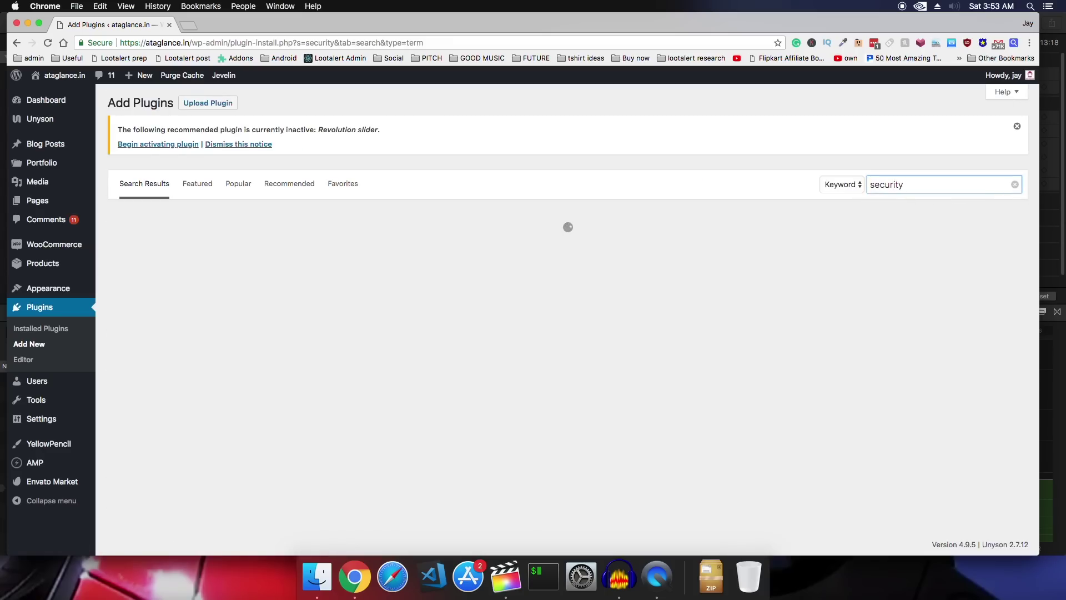
Read through the iThemes Security plugin's details and feature description
left_click(522, 279)
scroll(522, 279, "down", 5)
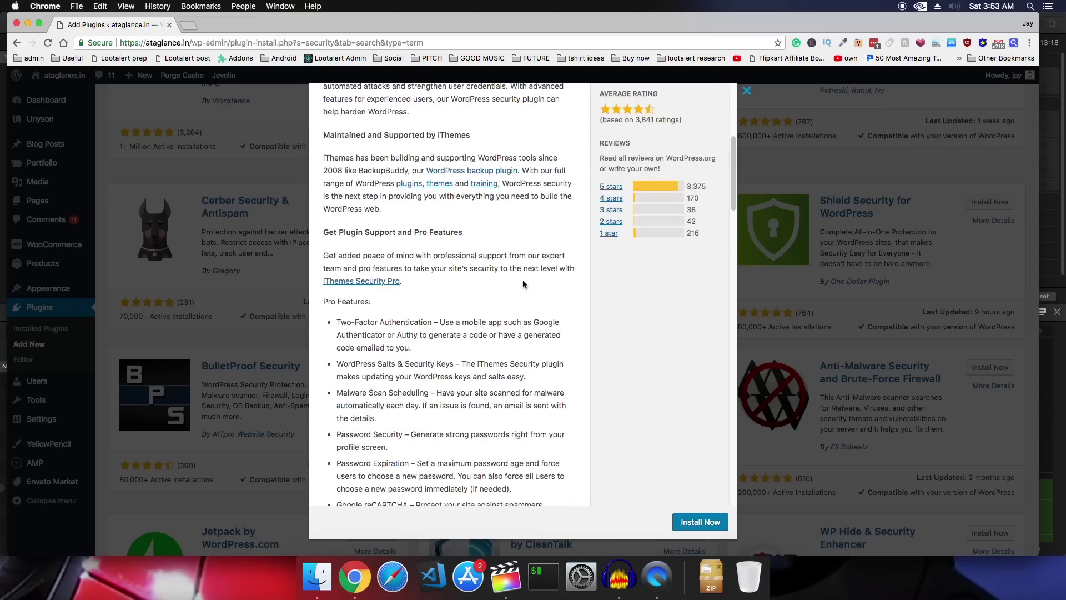
scroll(522, 278, "down", 1)
left_click_drag(336, 251, 428, 251)
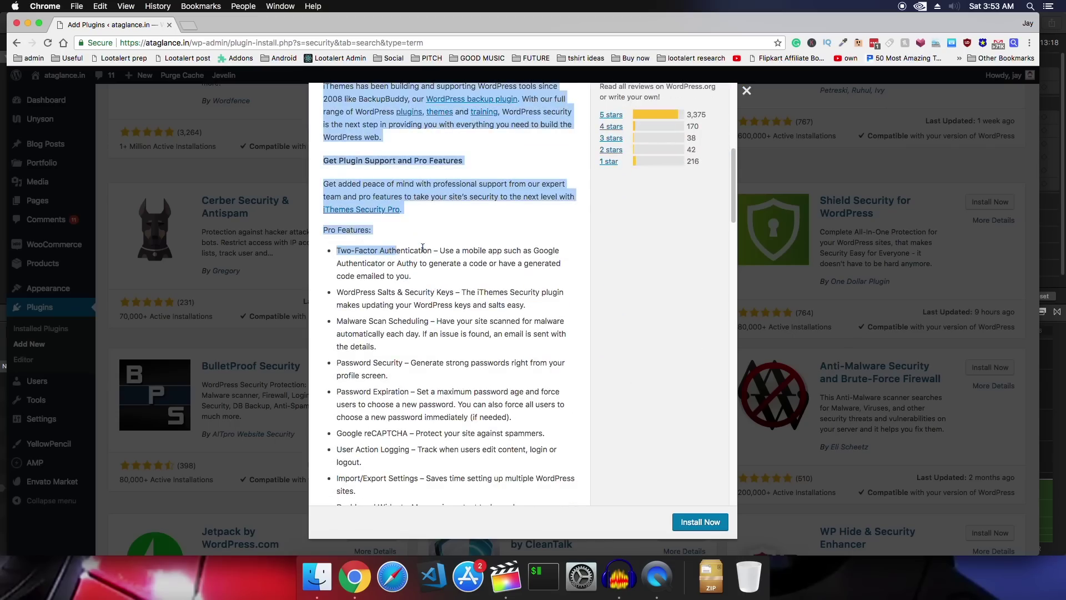
left_click(441, 251)
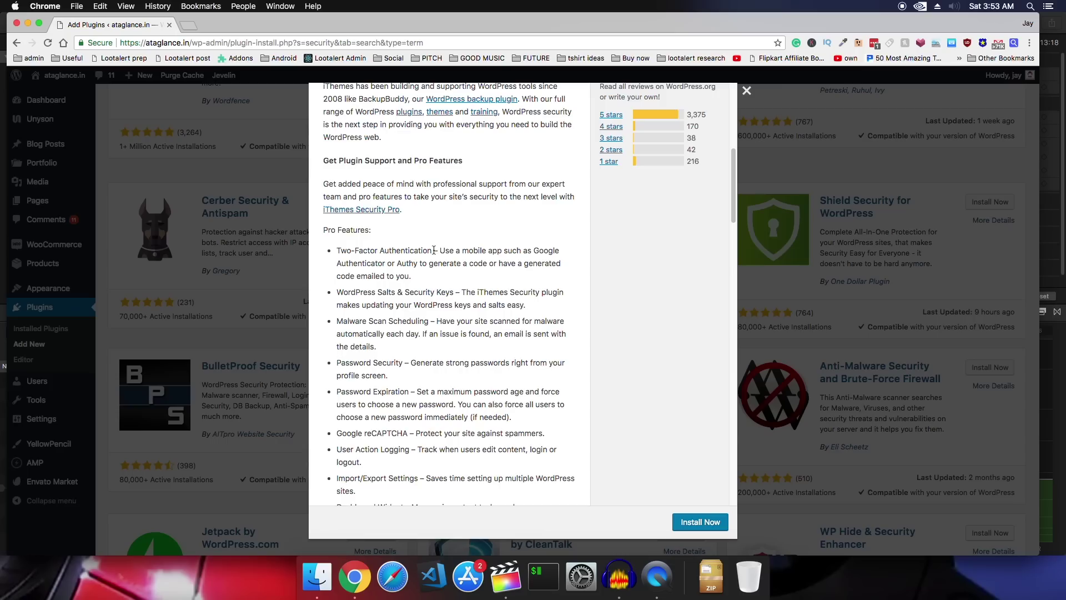
scroll(434, 250, "down", 1)
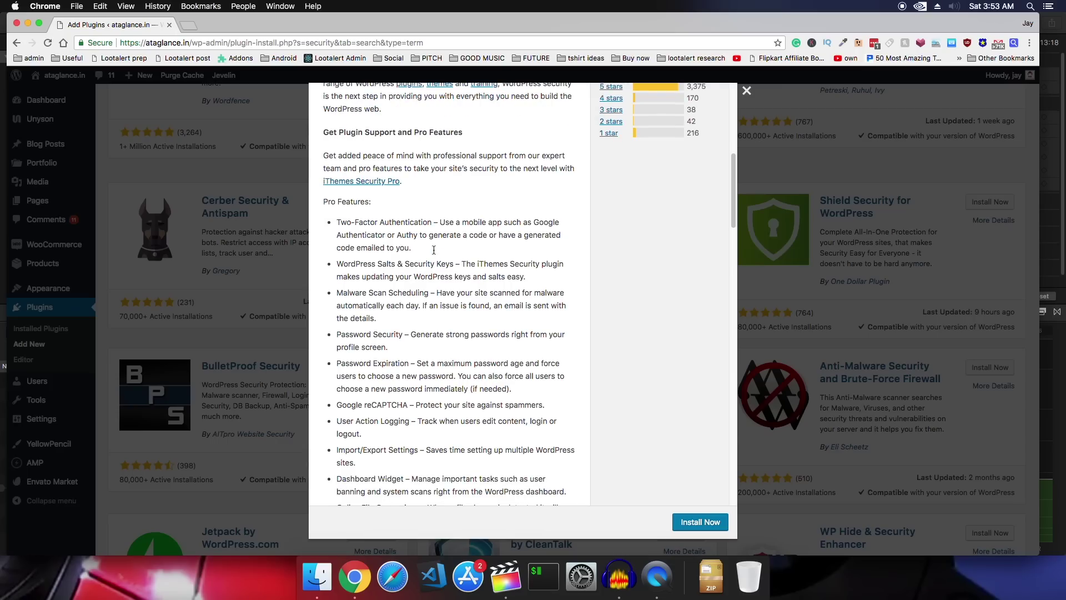
scroll(434, 250, "down", 5)
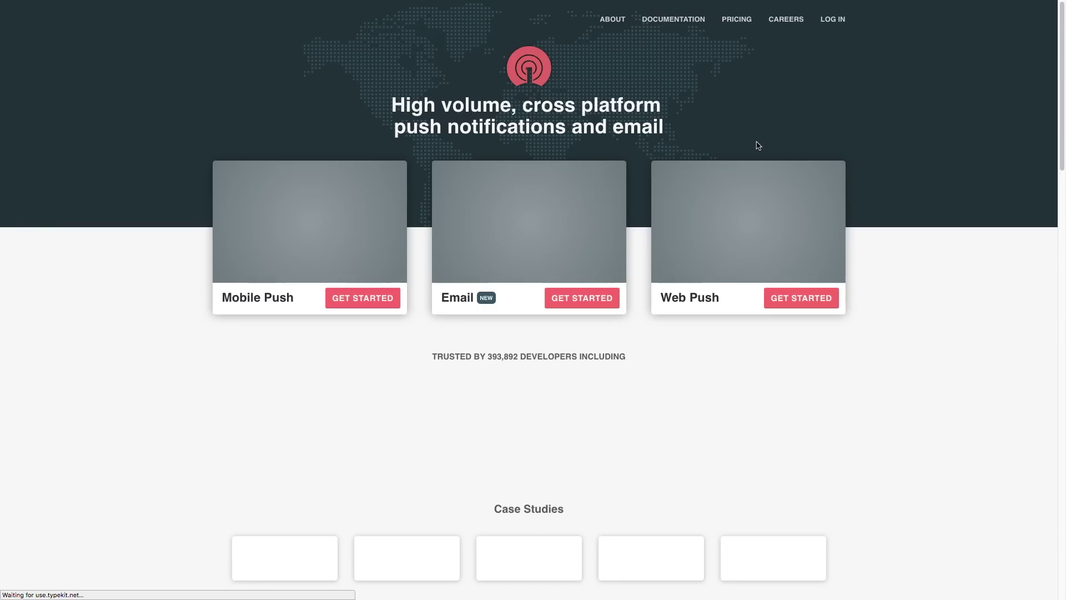
Log in to OneSignal and create a new app named ataglance
left_click(835, 21)
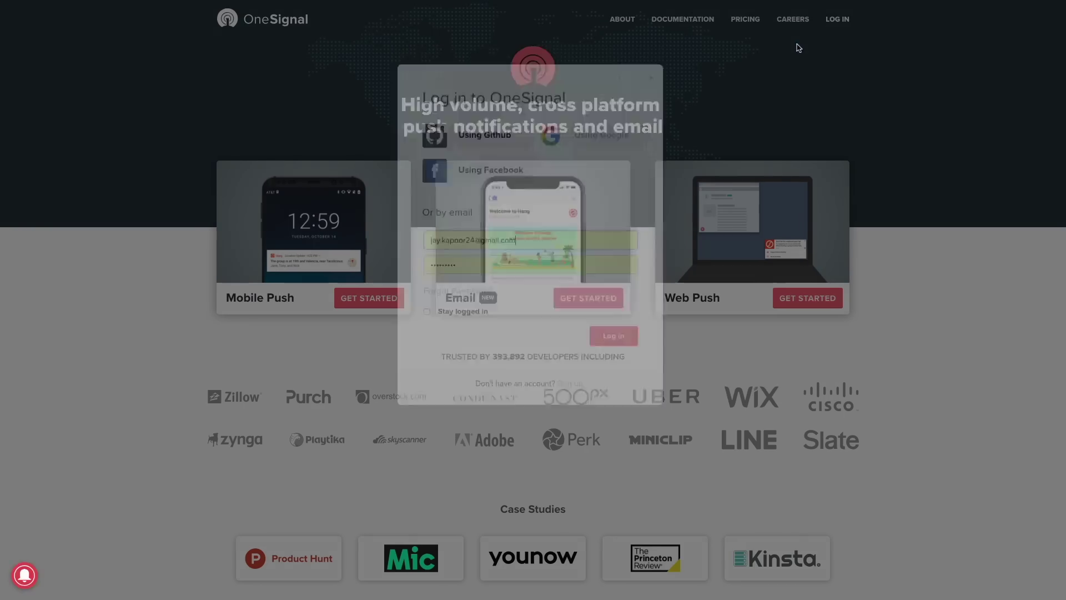
left_click(614, 401)
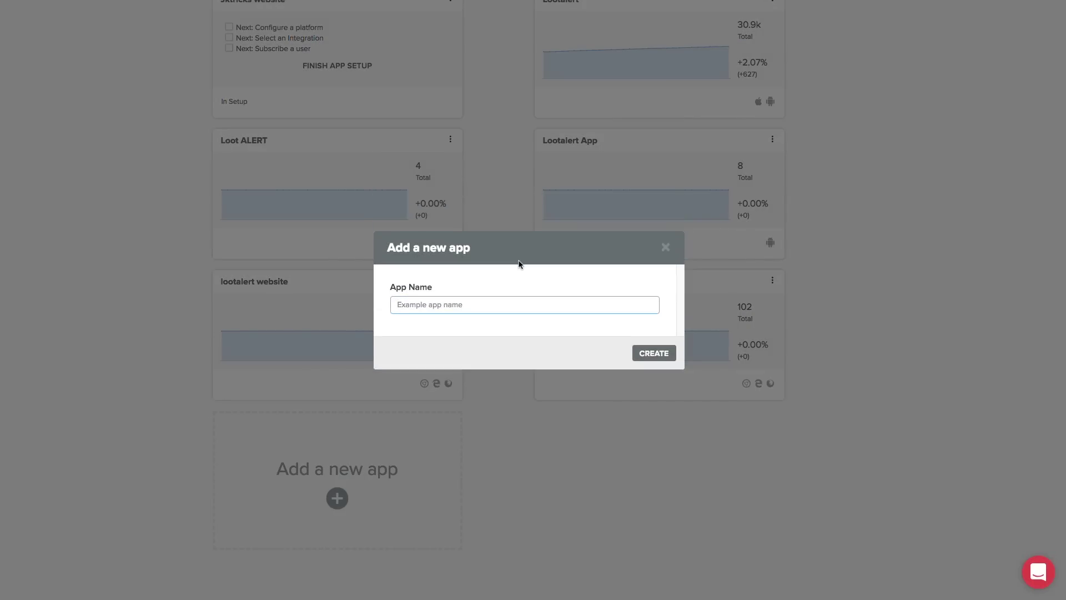
type("a")
type("taglance")
key("Return")
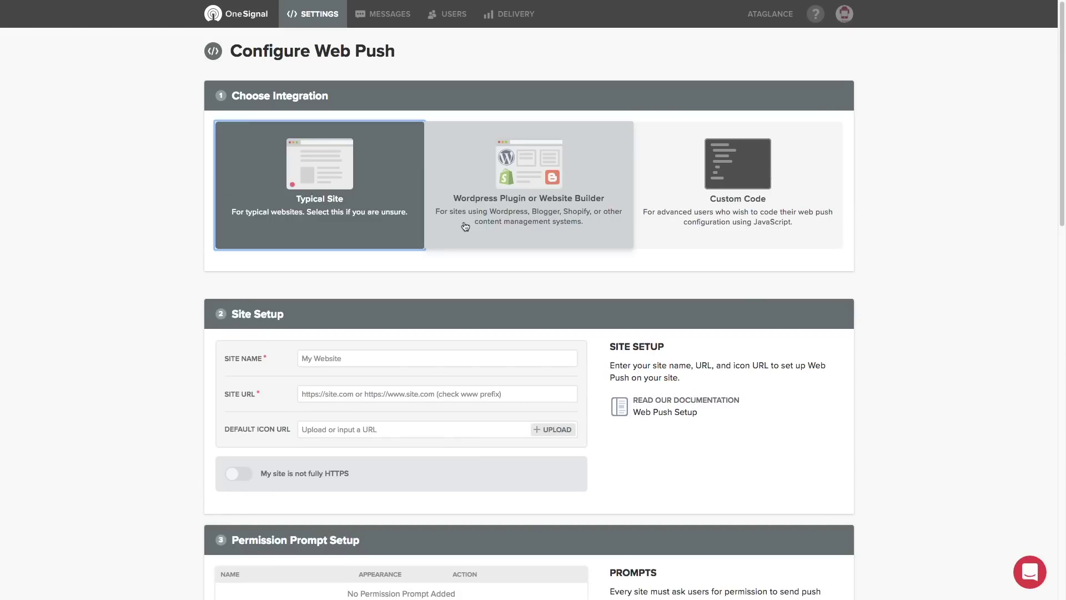
Choose the WordPress plugin setup, enter site name AtAglance, and begin the site URL
left_click(466, 226)
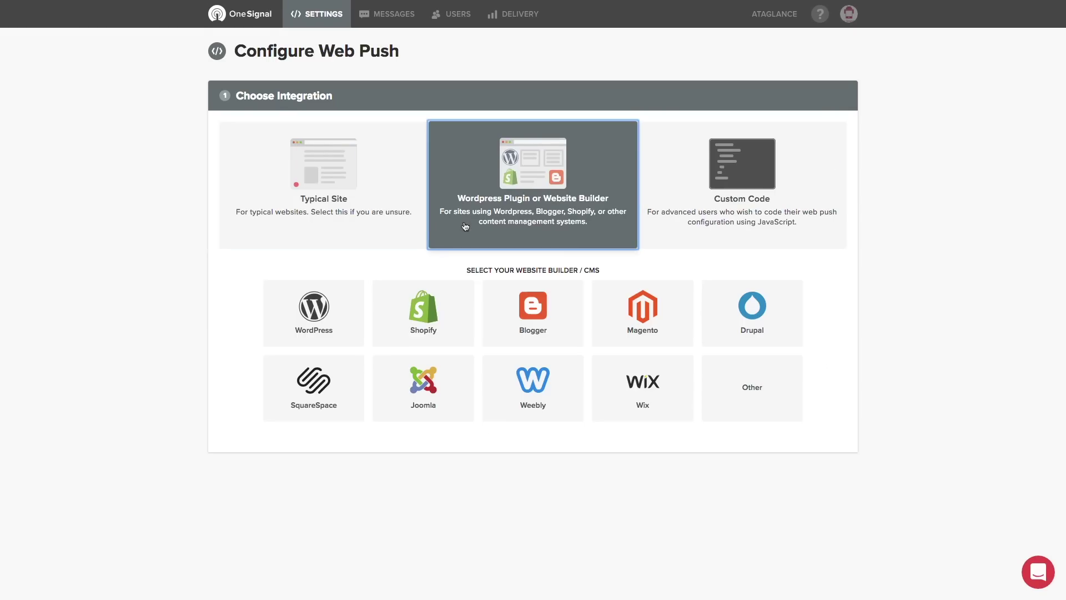
left_click(344, 305)
scroll(411, 269, "down", 3)
left_click(342, 352)
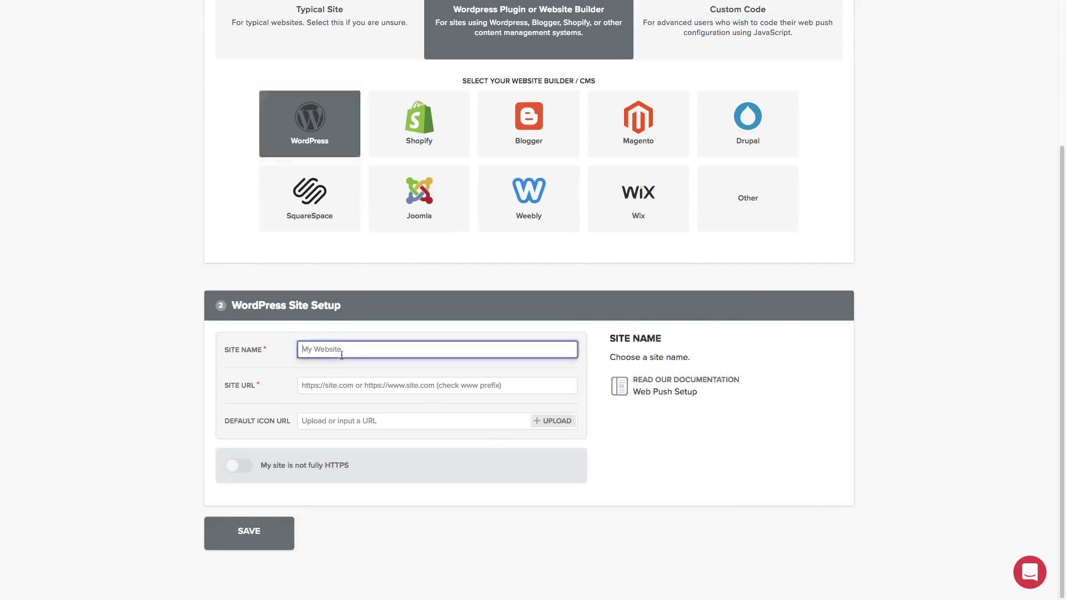
type("AtAglance")
key("Tab")
type("at")
key("BackSpace")
key("BackSpace")
type("ht")
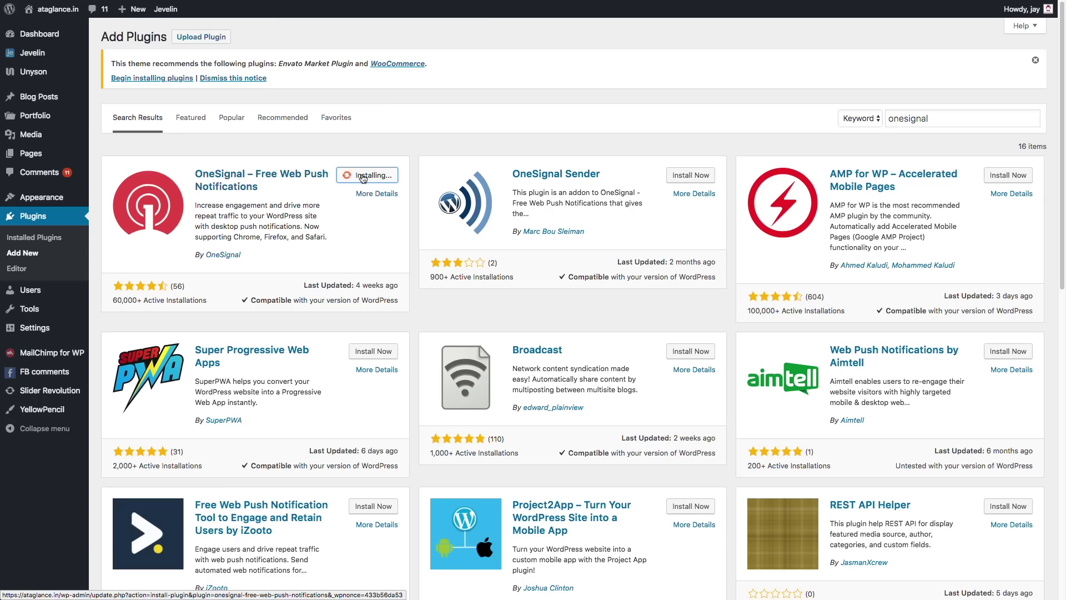
Activate the OneSignal plugin, review its Configuration settings, and open the live site
left_click(360, 176)
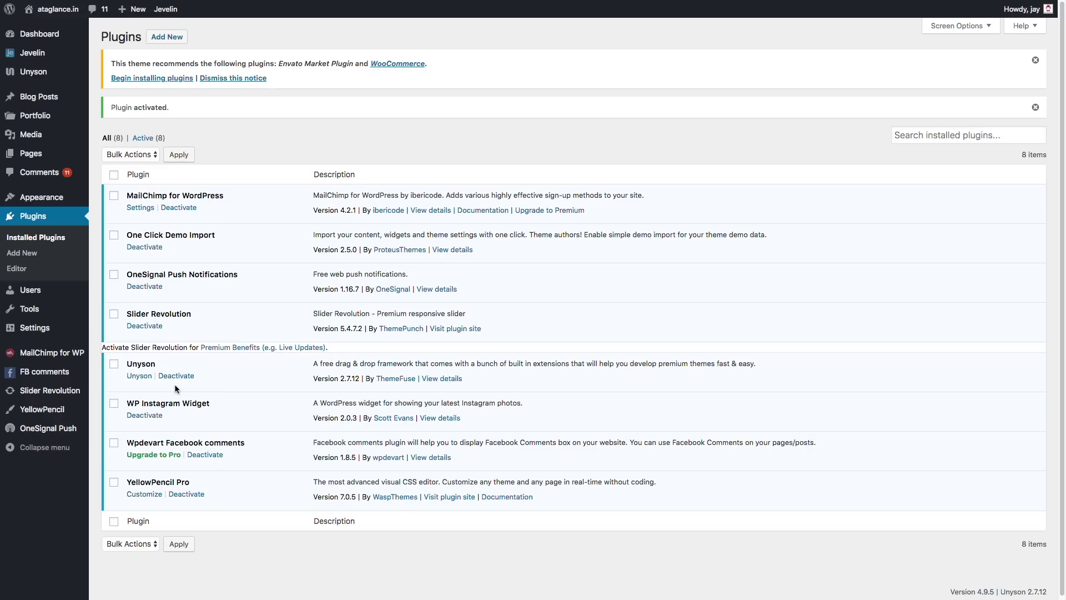
left_click(71, 428)
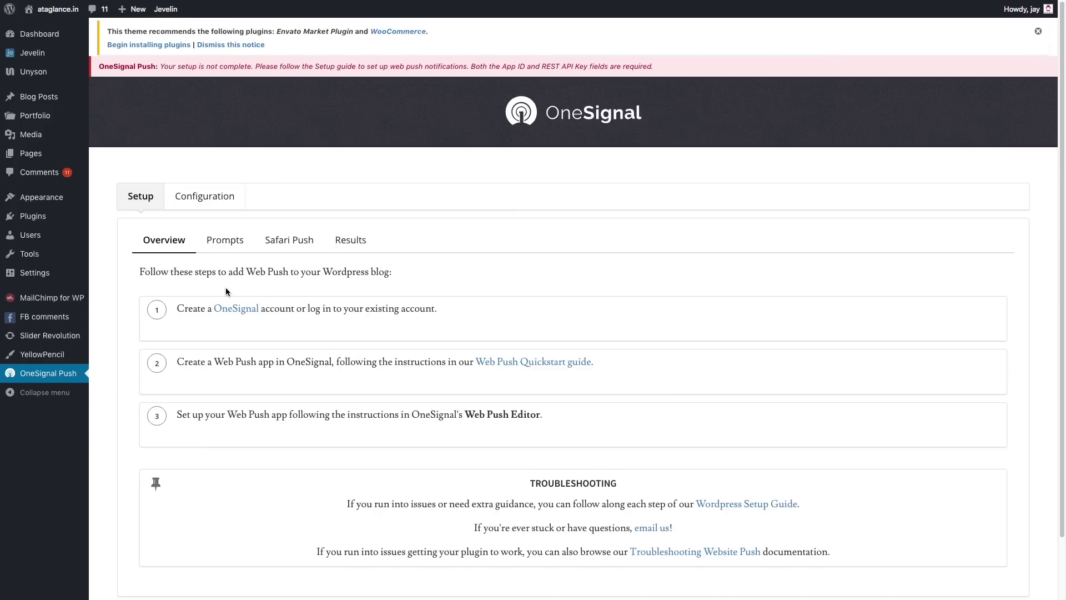
scroll(225, 288, "down", 2)
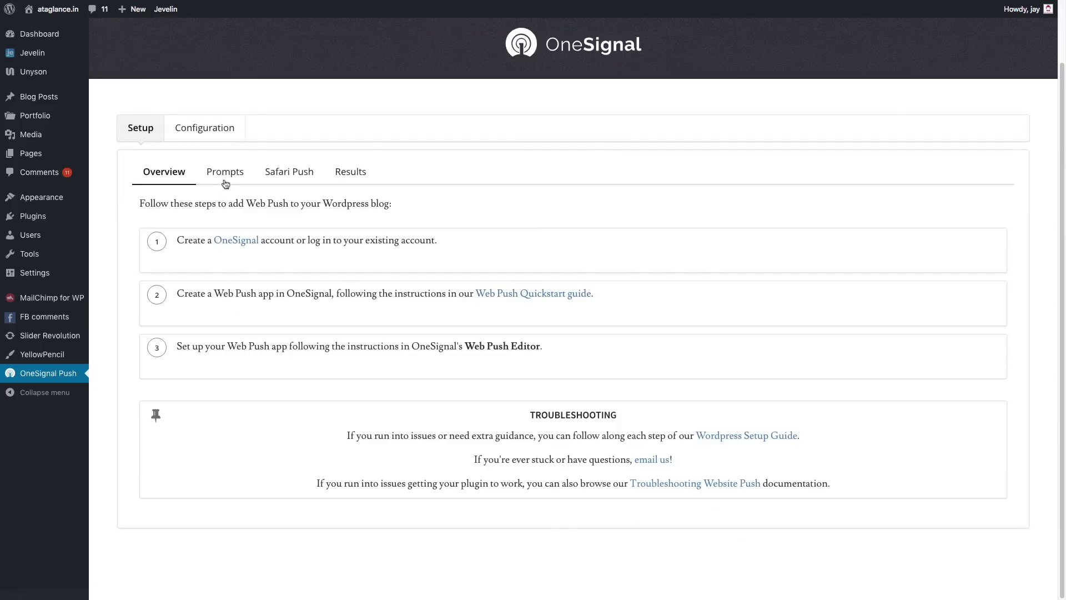
left_click(211, 129)
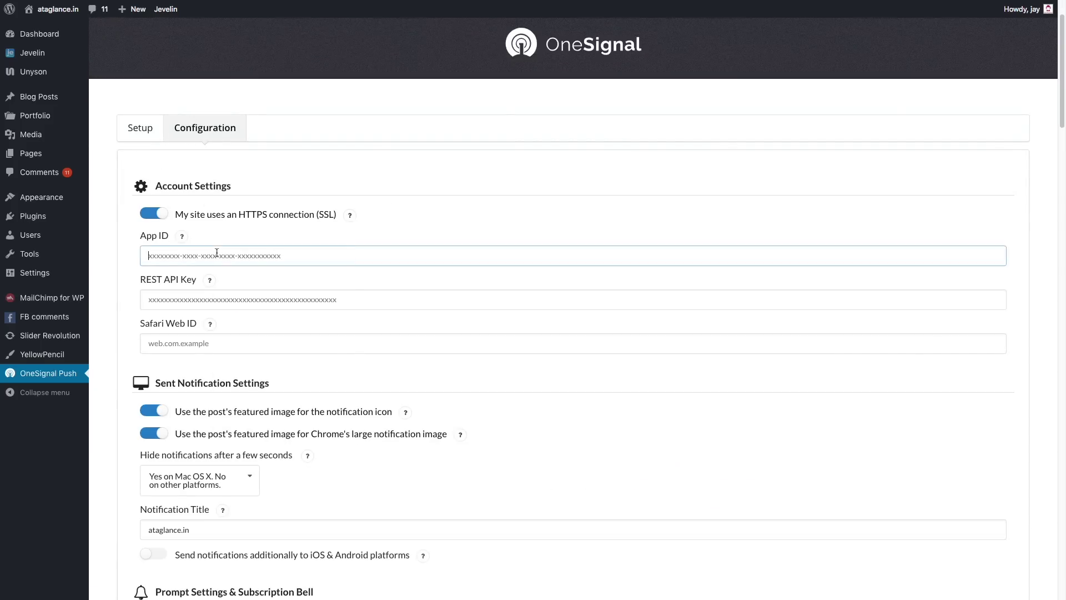
scroll(215, 249, "down", 10)
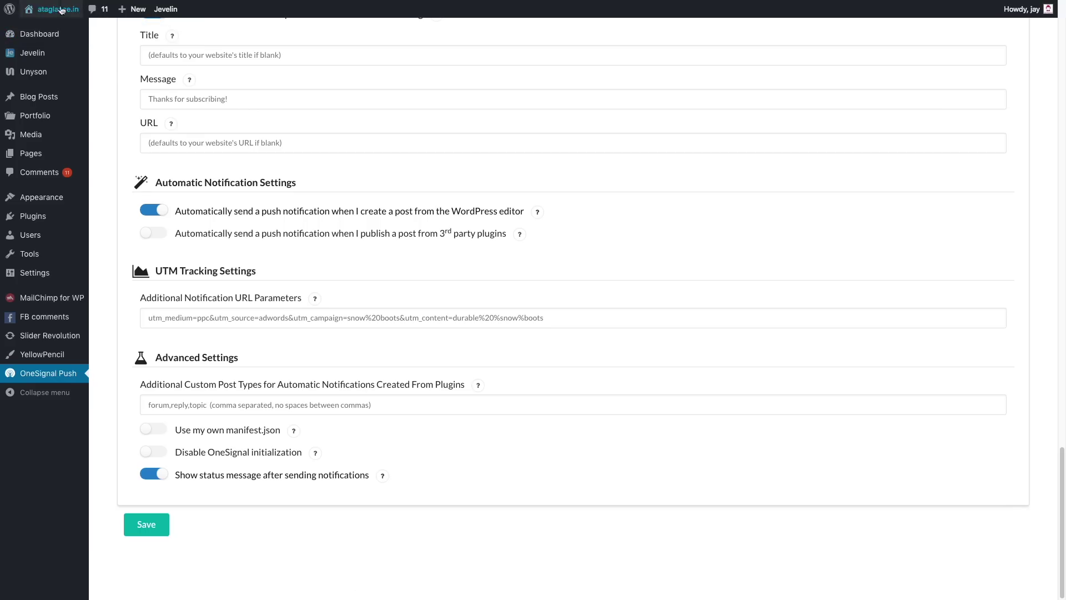
mouse_move(46, 5)
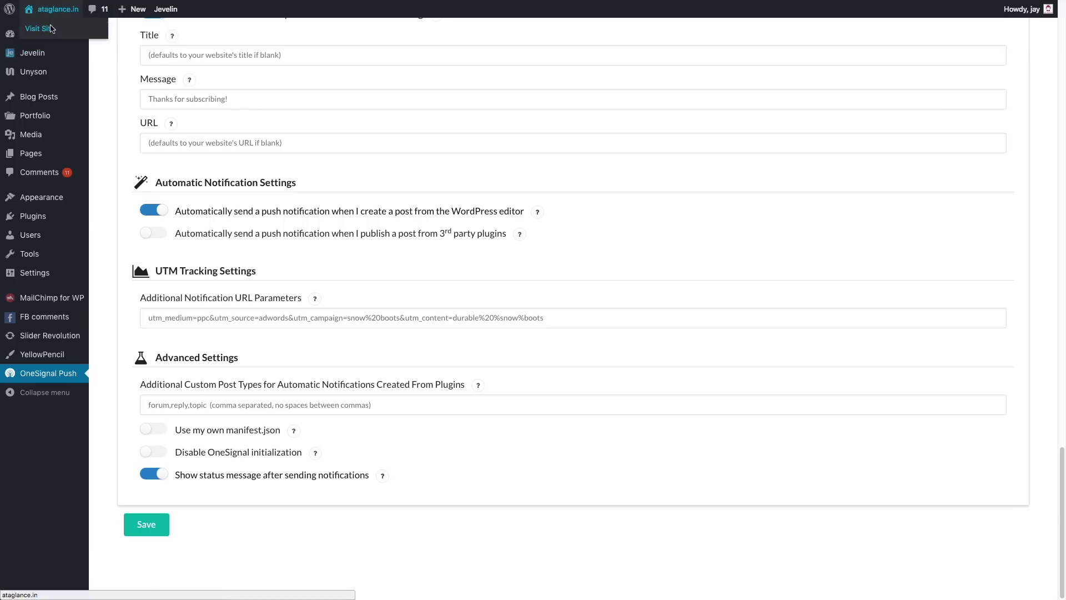
left_click(50, 27)
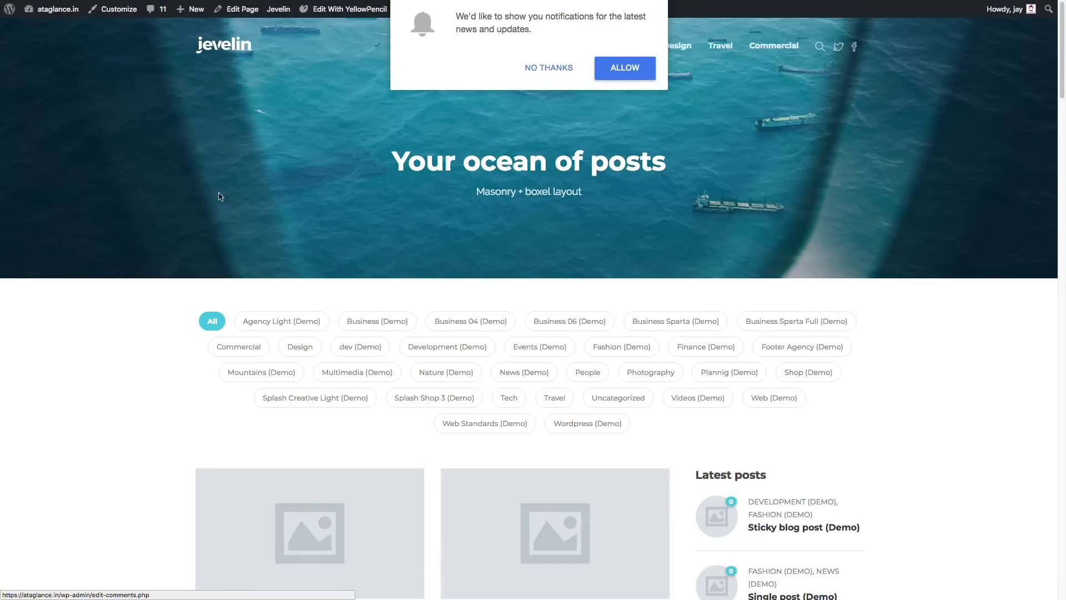
Allow the site's and Chrome's push-notification prompts, then open the Add New Post editor with OneSignal notify-on-publish
left_click(631, 73)
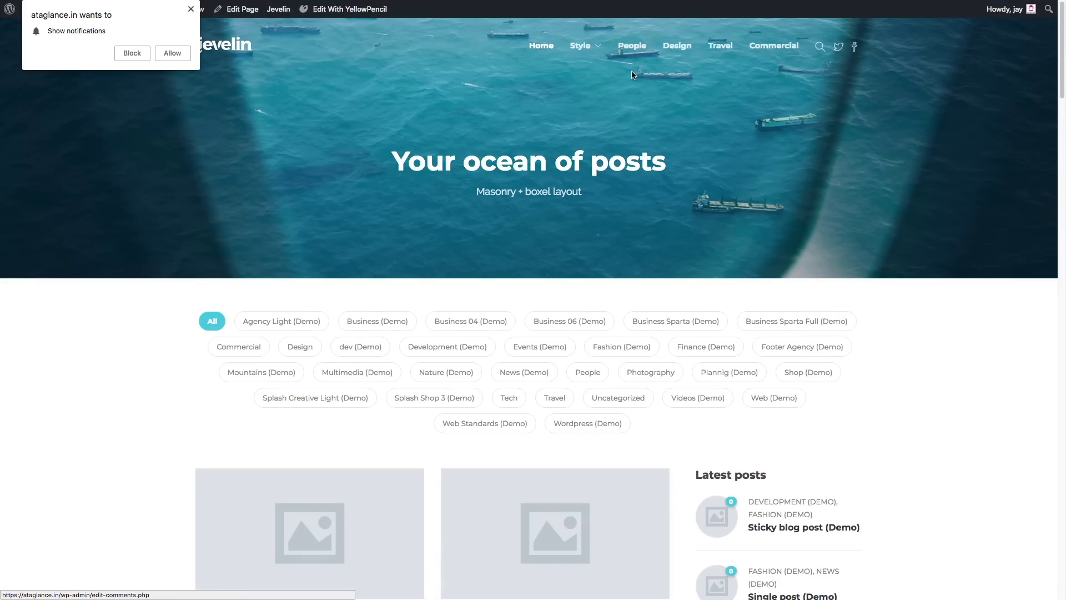
left_click(181, 53)
left_click(66, 6)
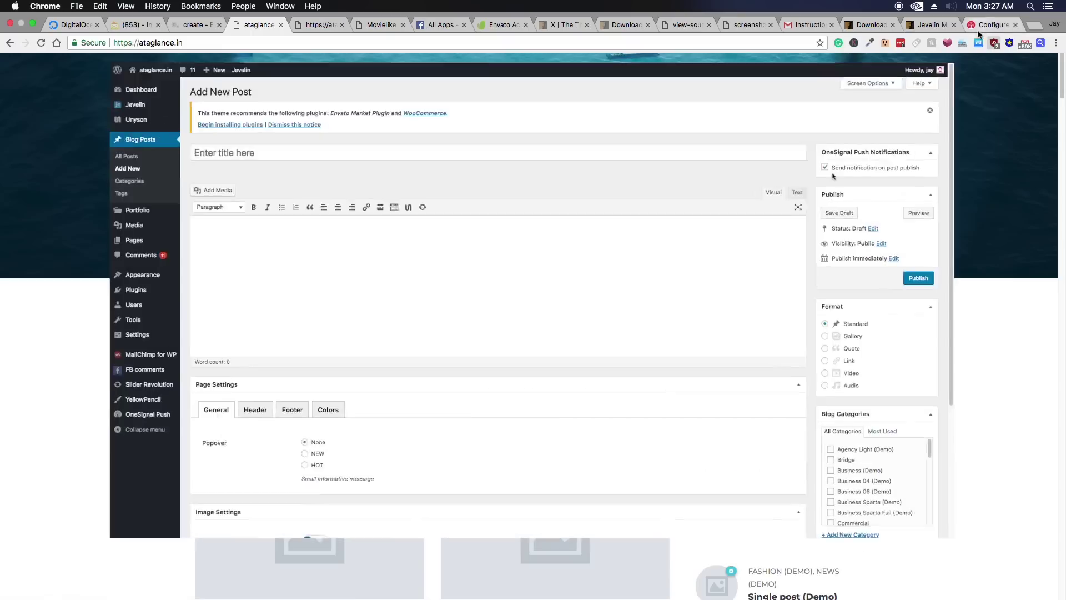